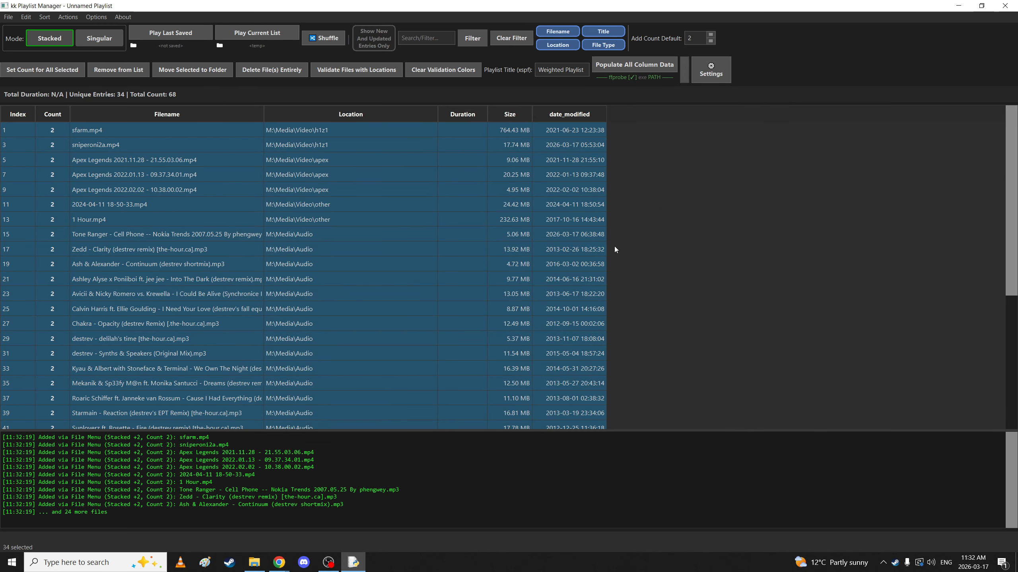
Deselect all playlist entries and clear their validation colors.
{"action": "left_click", "coordinate": [634, 258]}
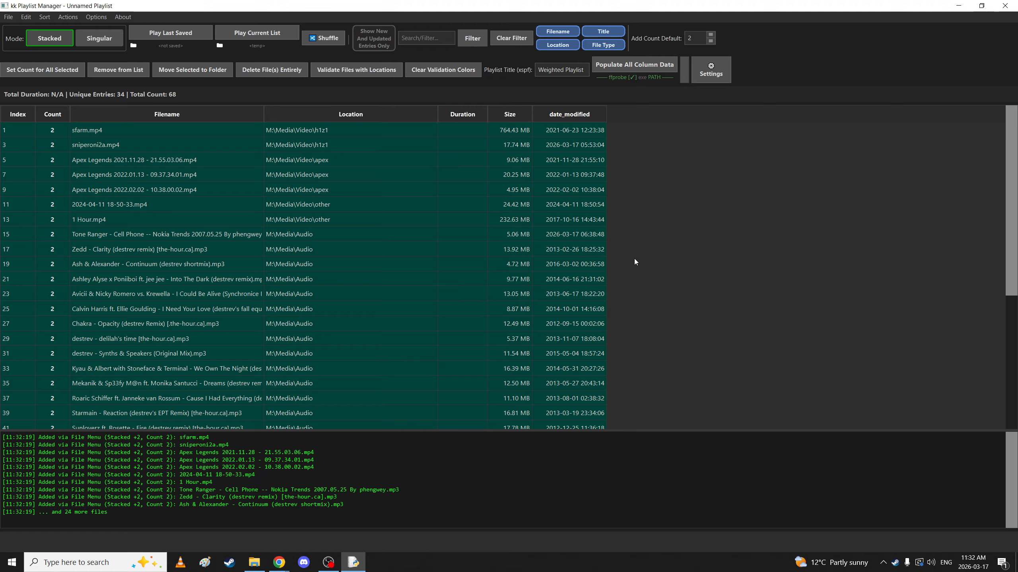
{"action": "left_click", "coordinate": [435, 76]}
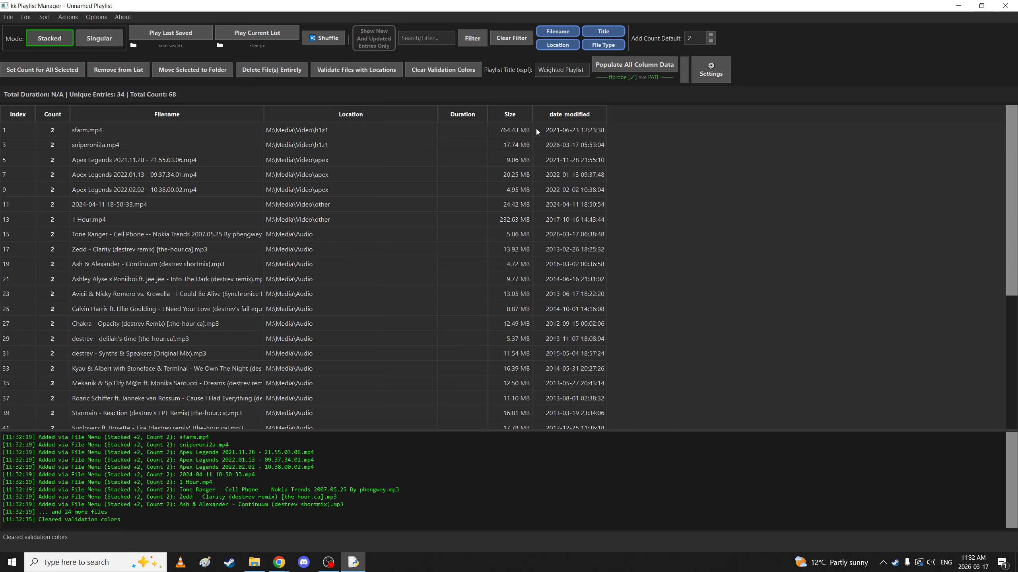
Set the count to 5 for Apex Legends 2021.11.28 and to 4 for the entries from Apex Legends 2022.02.02 through Chakra - Opacity.
{"action": "left_click", "coordinate": [60, 159]}
{"action": "key", "text": "5"}
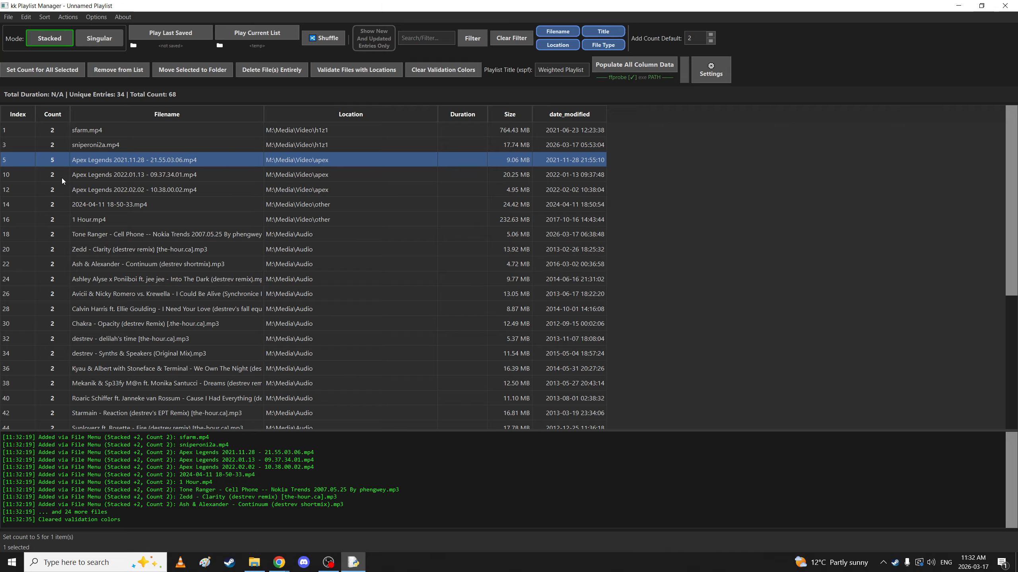
{"action": "left_click_drag", "start_coordinate": [60, 188], "coordinate": [53, 321]}
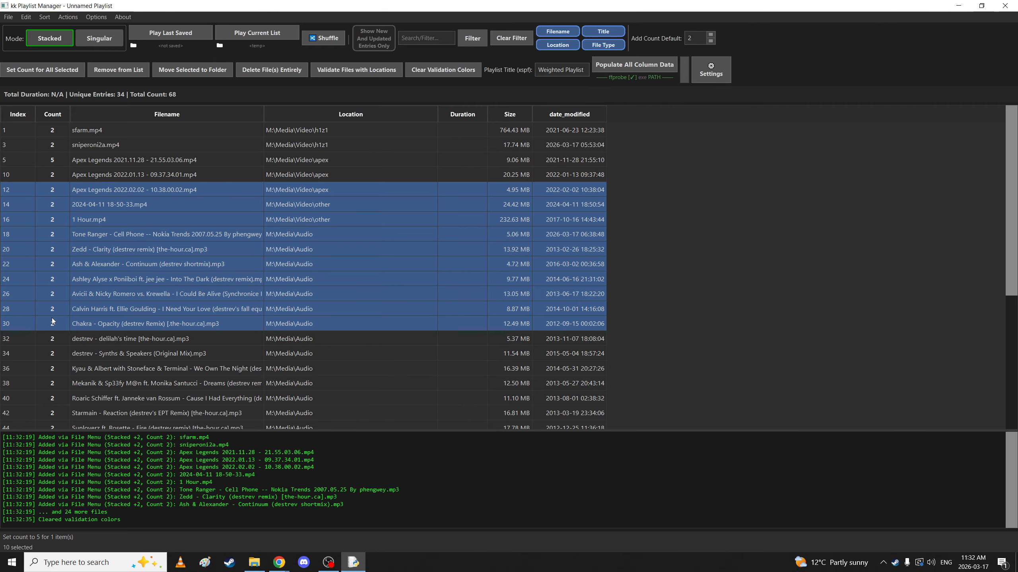
{"action": "key", "text": "4"}
Set the count back to 2 for the ten selected entries together and for the Apex Legends 2021.11.28 entry.
{"action": "left_click", "coordinate": [45, 71]}
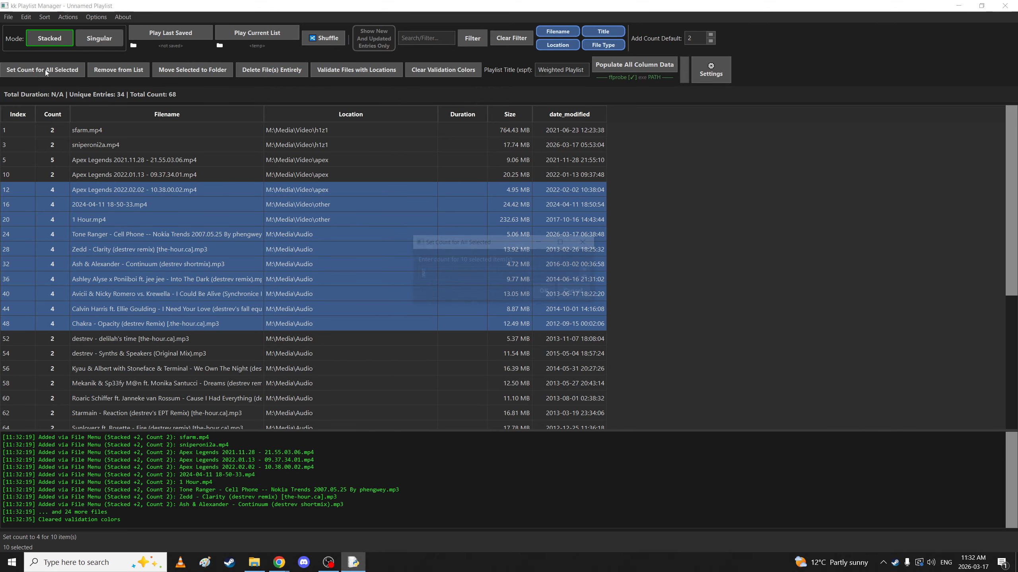
{"action": "key", "text": "Return"}
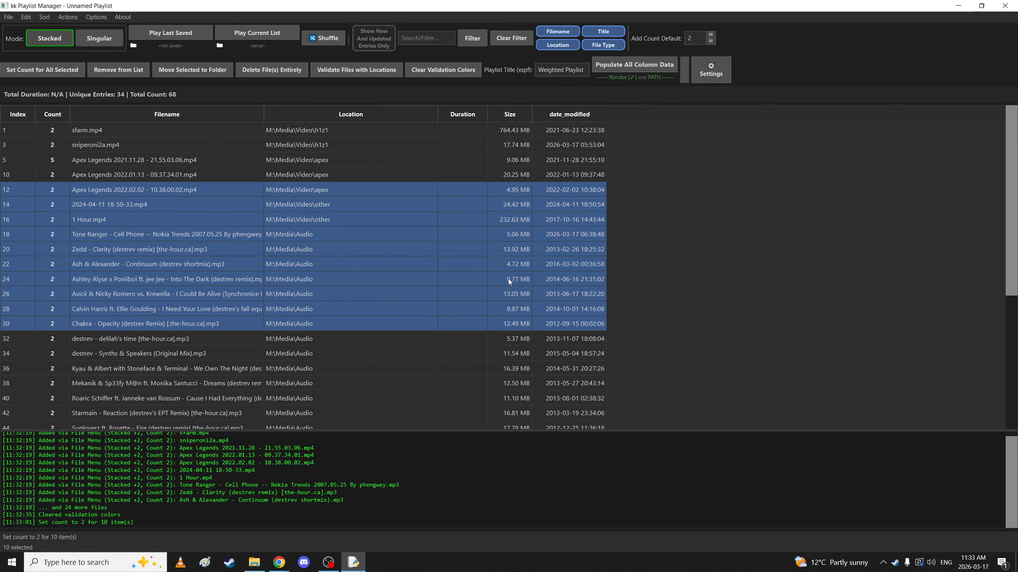
{"action": "double_click", "coordinate": [53, 160]}
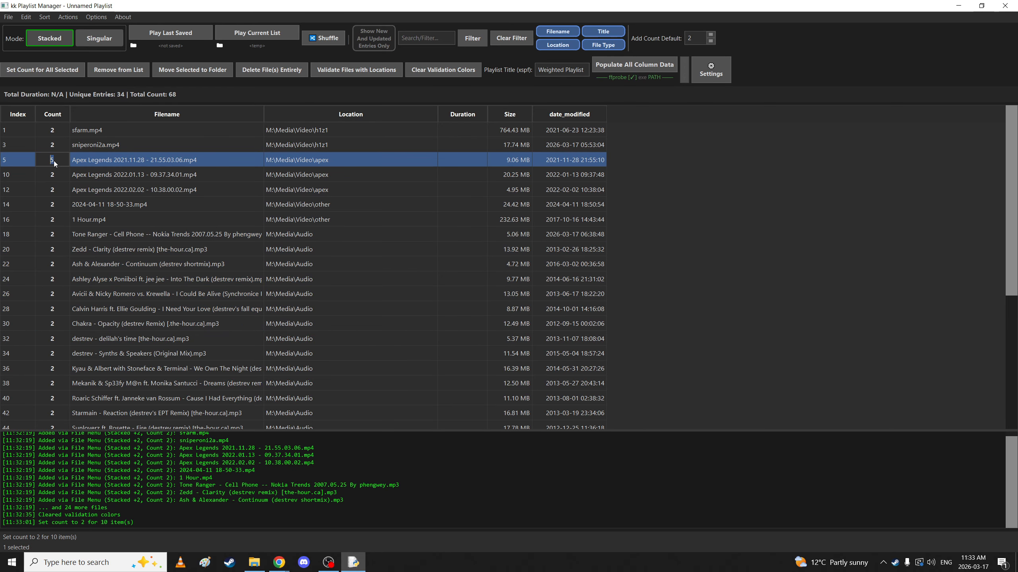
{"action": "type", "text": "2"}
{"action": "key", "text": "Return"}
{"action": "left_click", "coordinate": [173, 277]}
{"action": "left_click", "coordinate": [724, 297]}
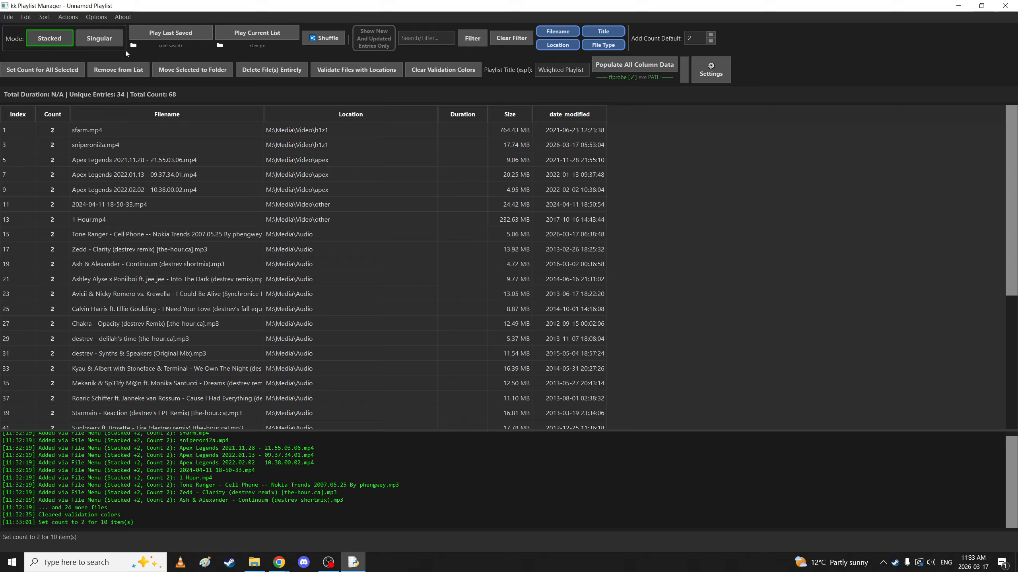
Switch the playlist to Singular mode, accepting the expansion of duplicates, and shuffle all entries individually.
{"action": "left_click", "coordinate": [87, 38]}
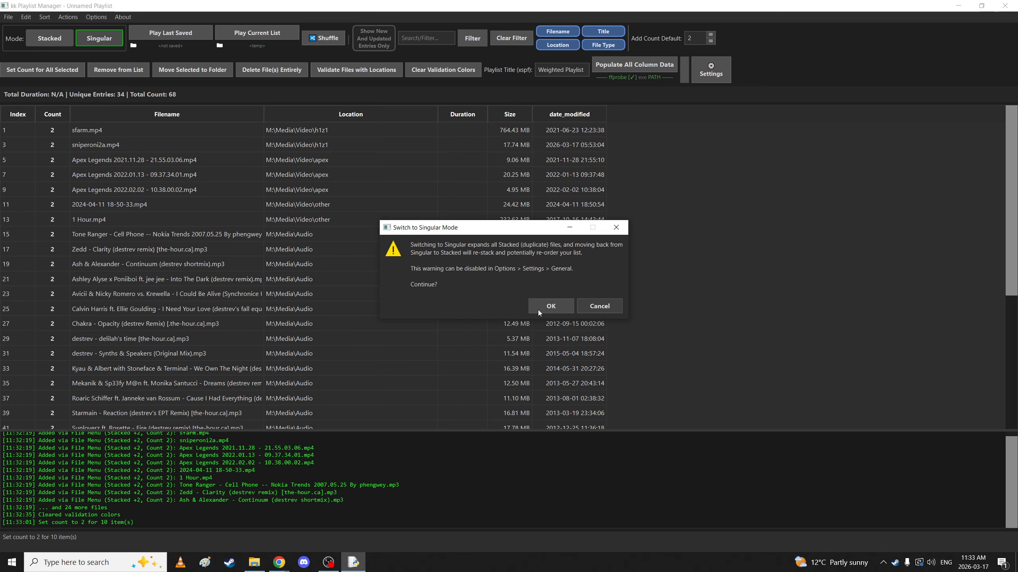
{"action": "left_click", "coordinate": [537, 309]}
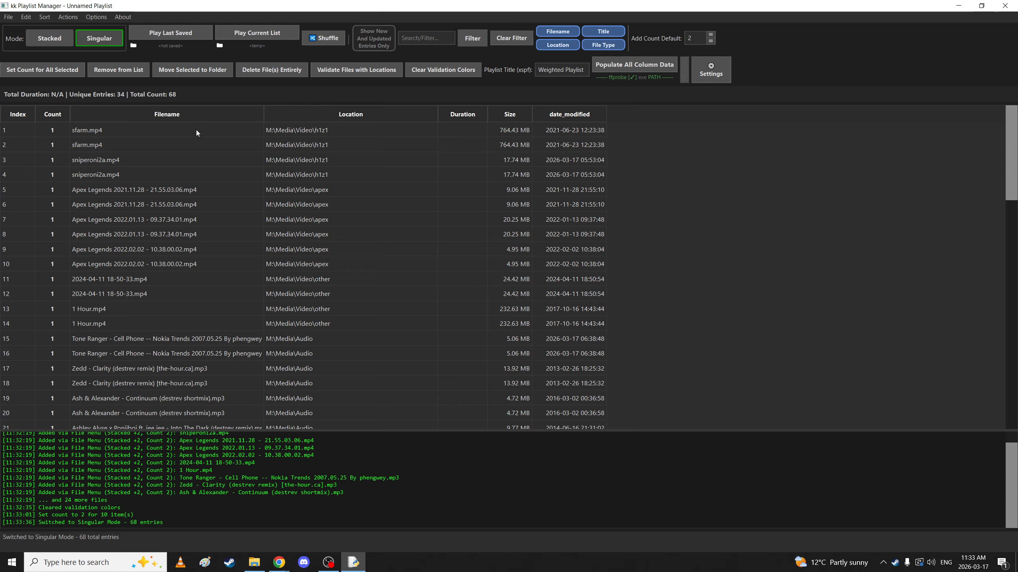
{"action": "left_click", "coordinate": [327, 41]}
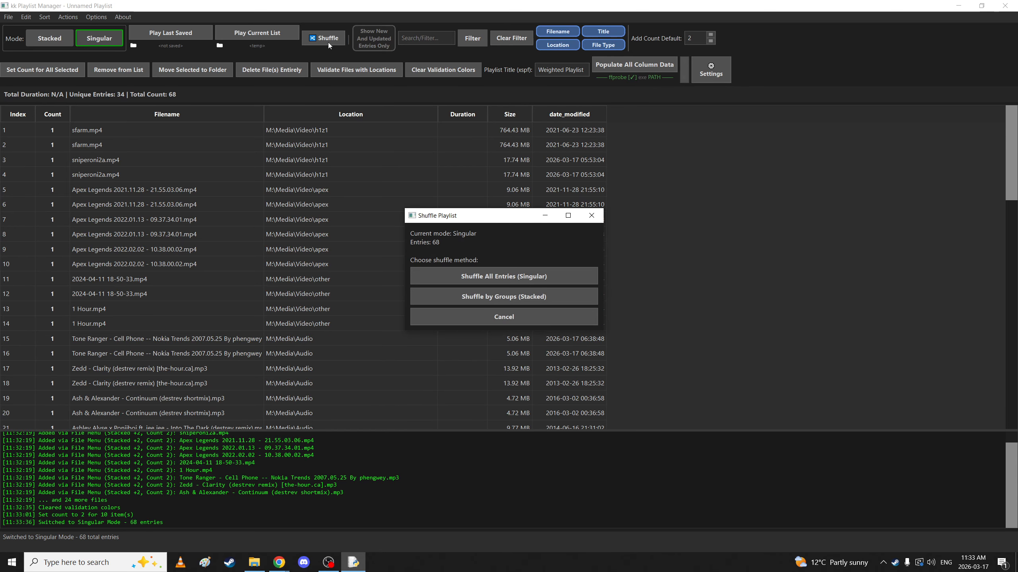
{"action": "left_click", "coordinate": [493, 276]}
Return the shuffled playlist to Stacked mode, accepting the re-stacking of duplicates.
{"action": "left_click", "coordinate": [53, 43]}
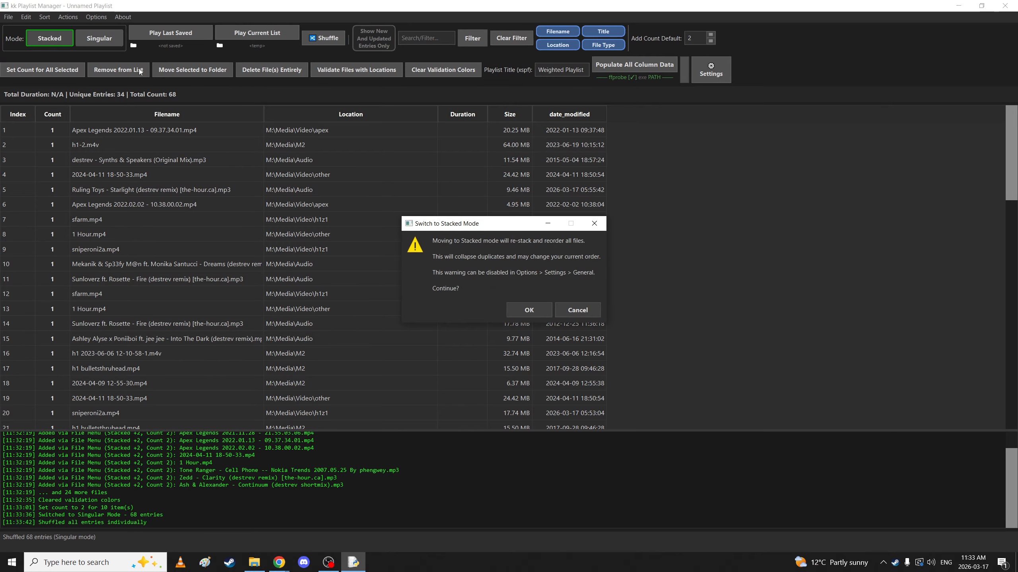
{"action": "left_click", "coordinate": [524, 312]}
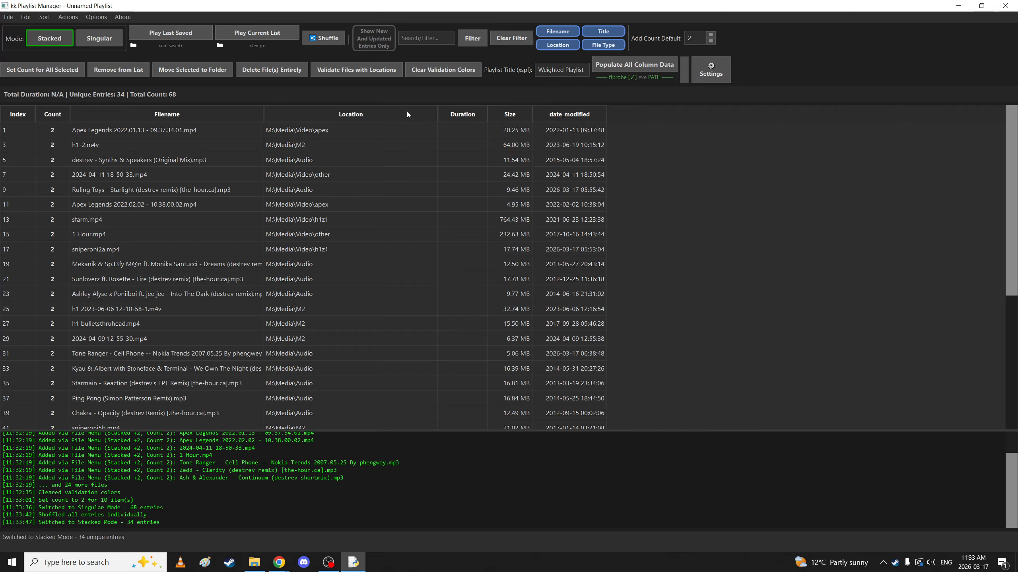
Configure the columns so that tag:title follows Filename and Audio Bit Rate and Video Data Rate are enabled.
{"action": "left_click", "coordinate": [711, 72]}
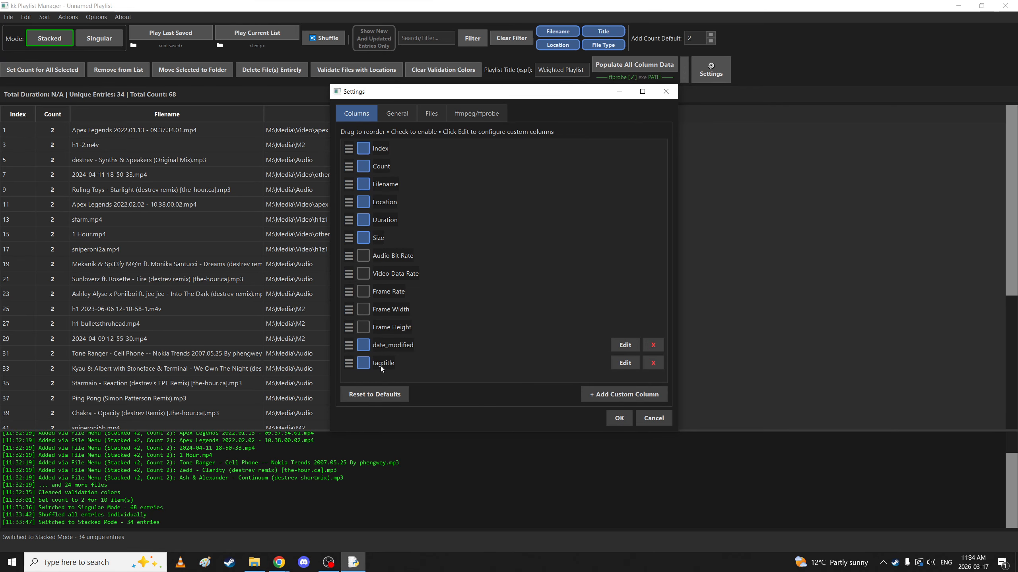
{"action": "left_click_drag", "start_coordinate": [348, 363], "coordinate": [383, 187]}
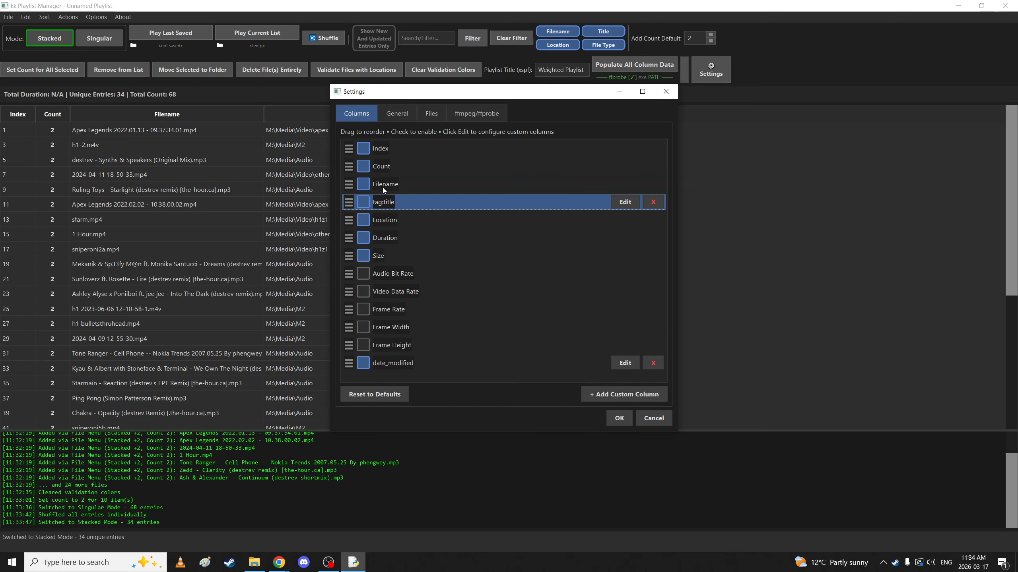
{"action": "left_click", "coordinate": [363, 273]}
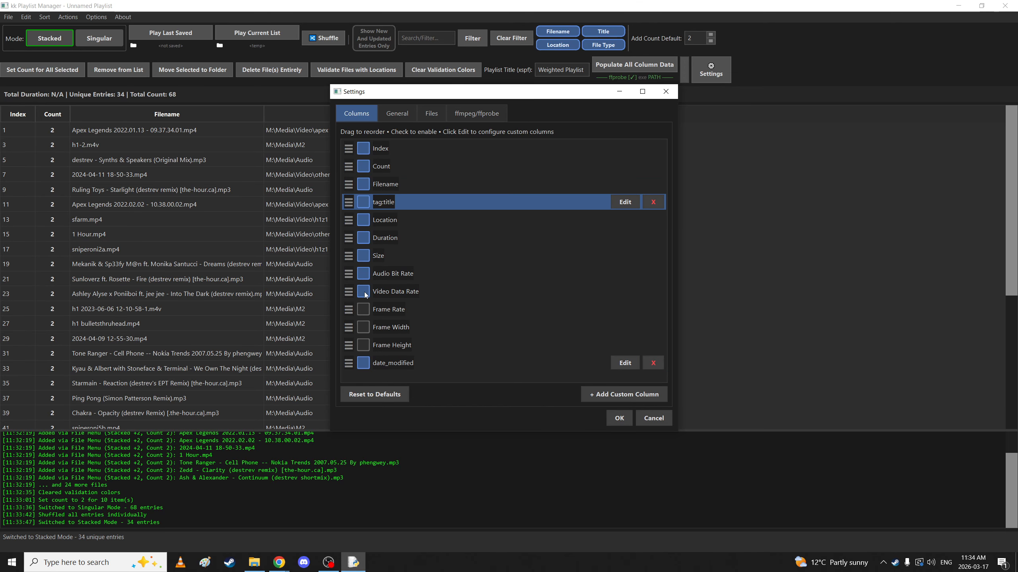
{"action": "left_click", "coordinate": [620, 420]}
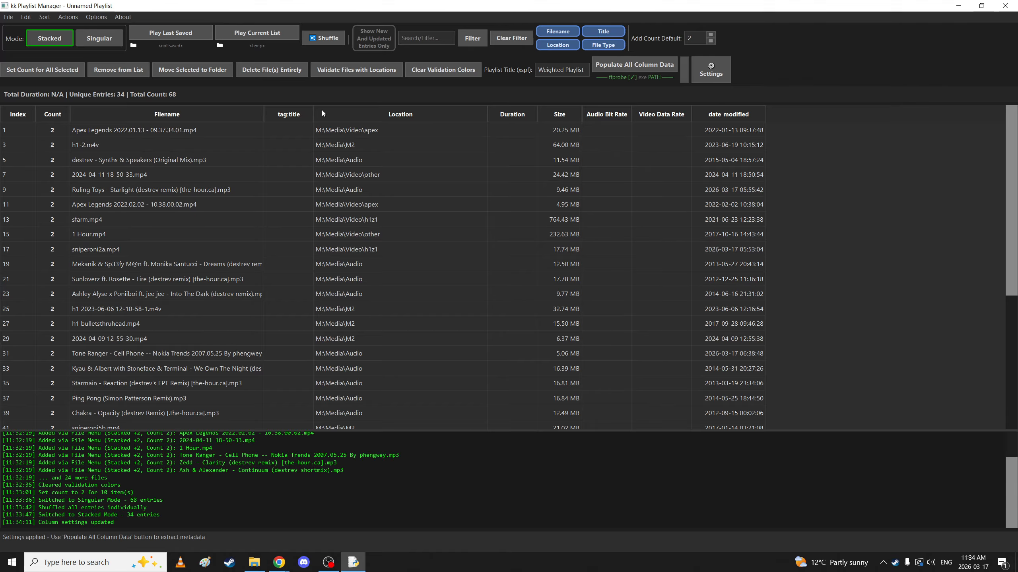
Widen the tag:title column and populate all column data for the playlist's files.
{"action": "left_click_drag", "start_coordinate": [314, 114], "coordinate": [384, 114]}
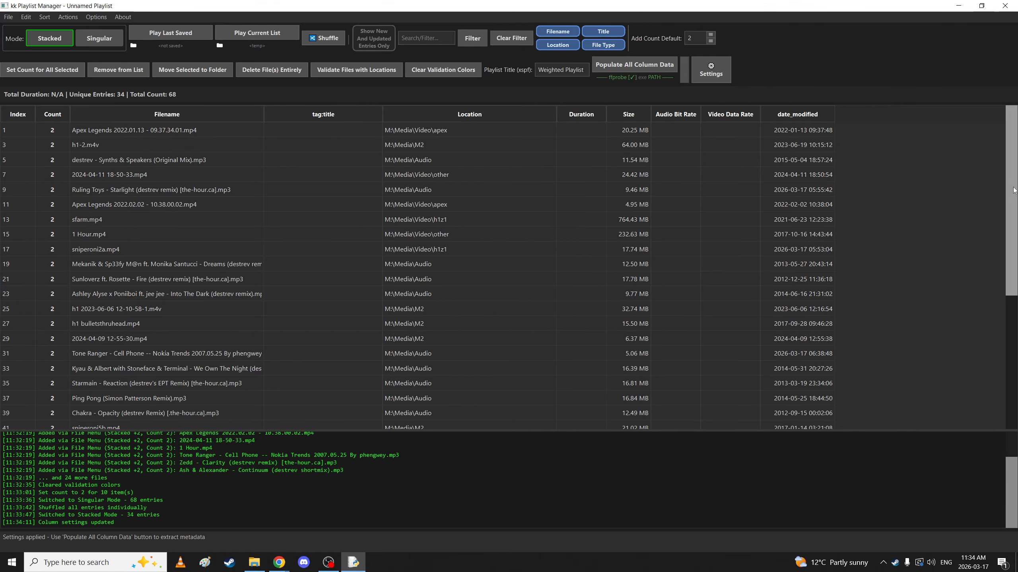
{"action": "mouse_move", "coordinate": [1011, 193]}
{"action": "left_mouse_down"}
{"action": "mouse_move", "coordinate": [1011, 318]}
{"action": "mouse_move", "coordinate": [1011, 188]}
{"action": "left_mouse_up"}
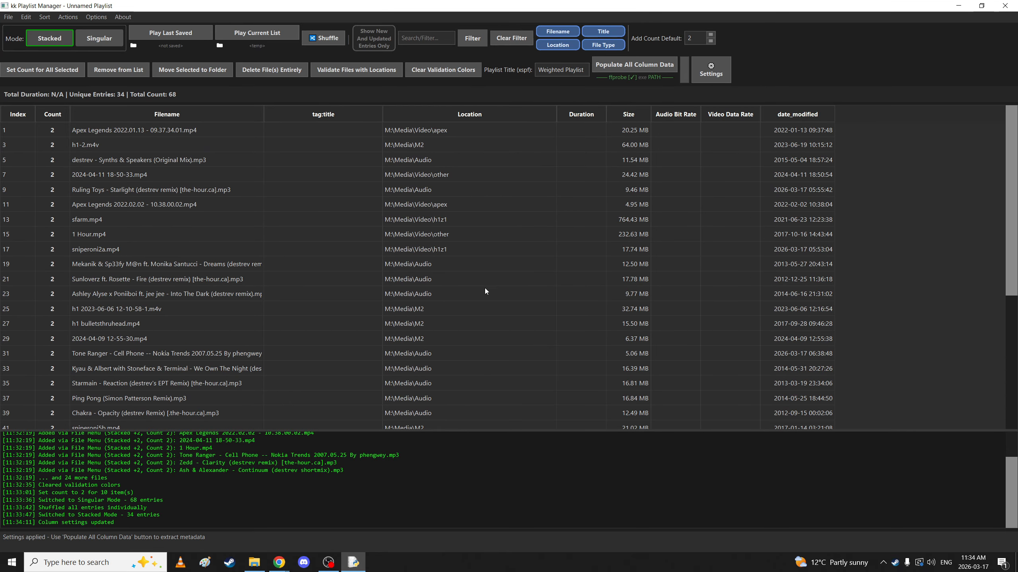
{"action": "left_click", "coordinate": [627, 65]}
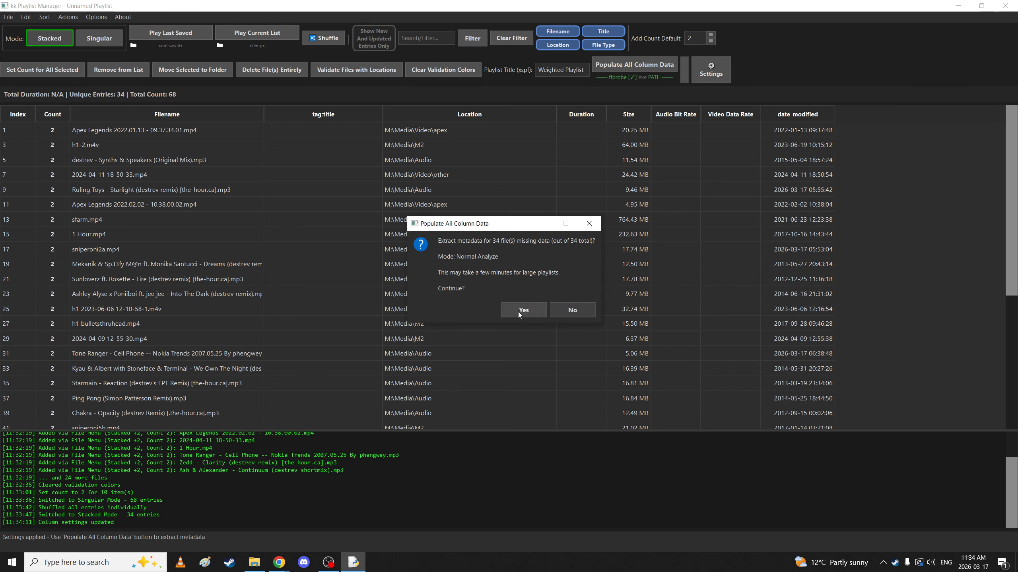
{"action": "left_click", "coordinate": [519, 312]}
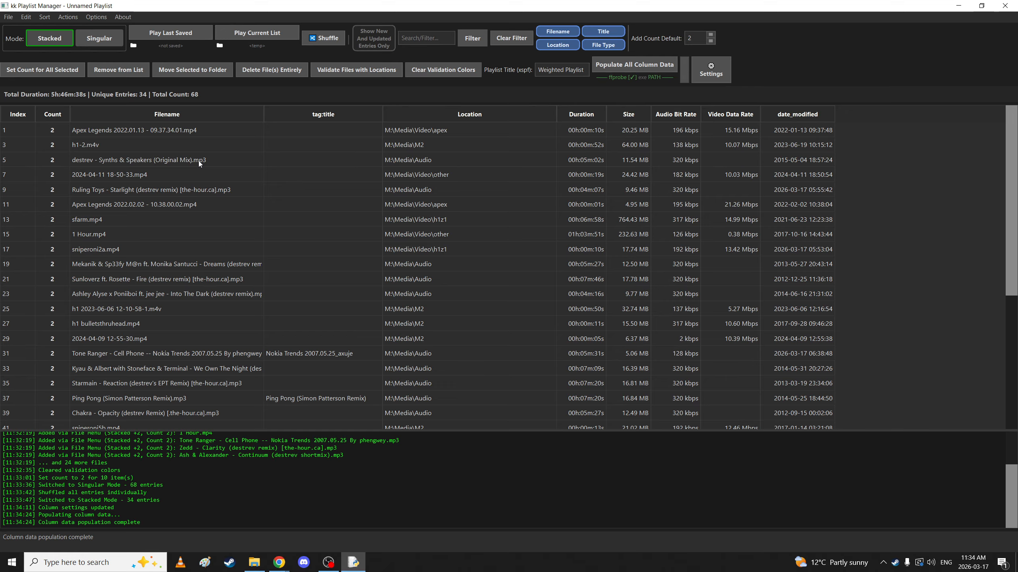
View the actual-file rename and list-only filename editing dialogs for destrev - Synths & Speakers (Original Mix).mp3 without entering a new name.
{"action": "right_click", "coordinate": [231, 162]}
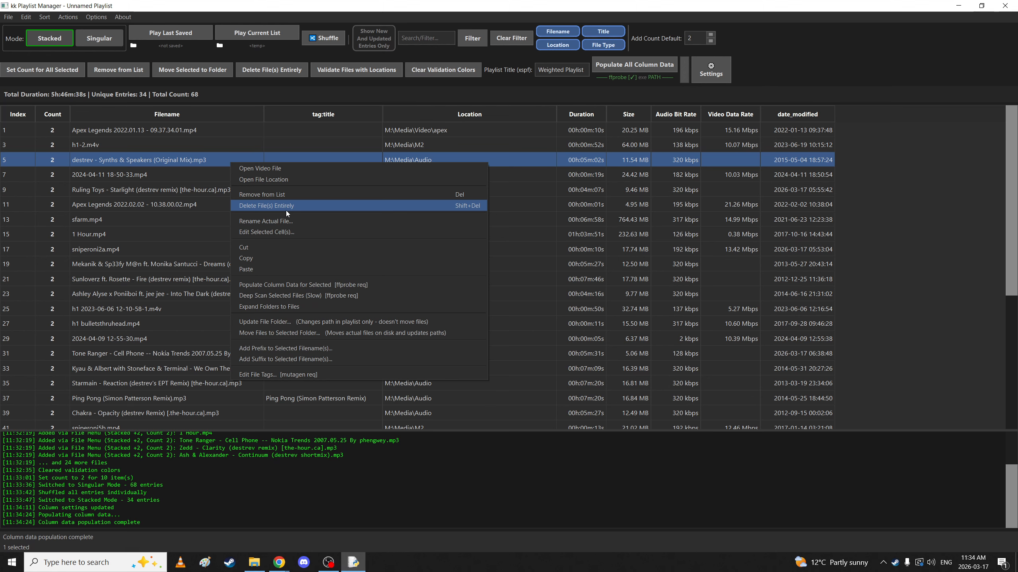
{"action": "left_click", "coordinate": [289, 221]}
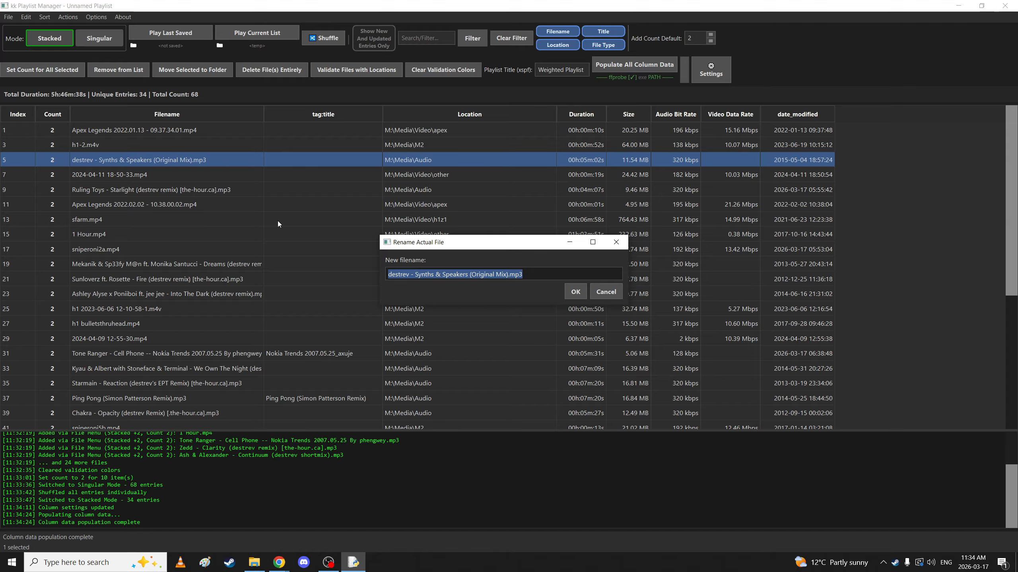
{"action": "left_click", "coordinate": [574, 288]}
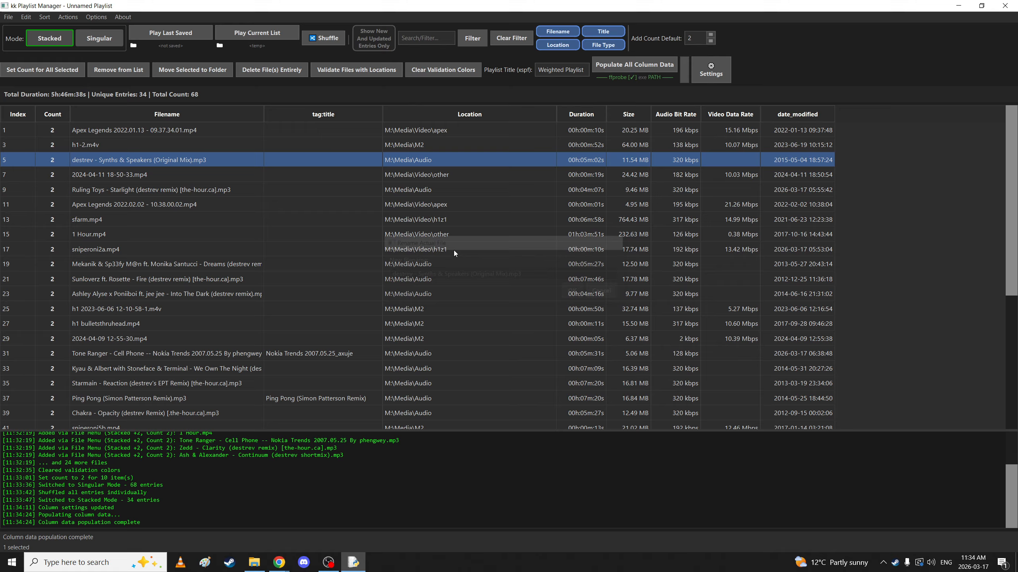
{"action": "right_click", "coordinate": [243, 156]}
{"action": "left_click", "coordinate": [271, 225]}
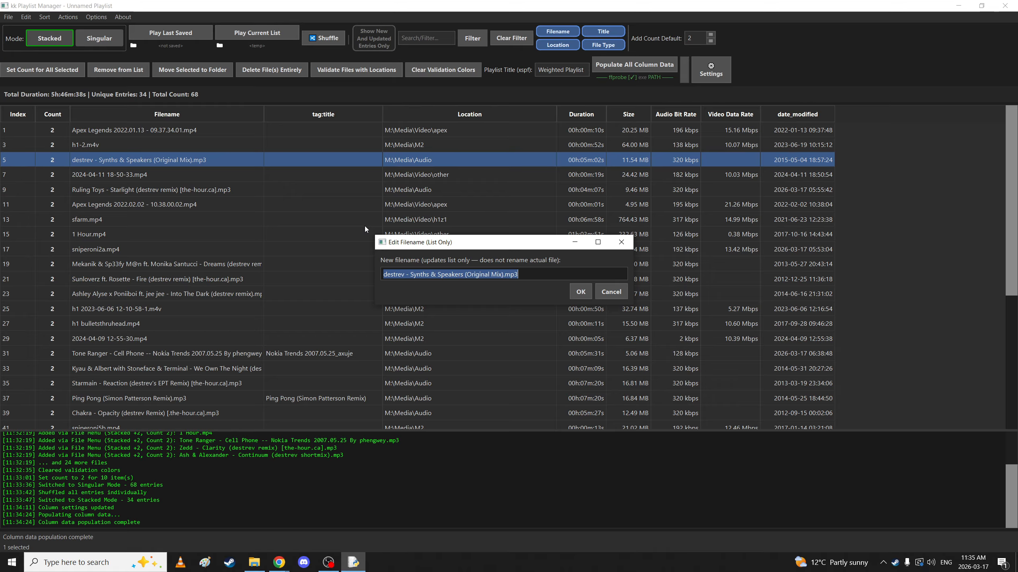
{"action": "left_click", "coordinate": [611, 292]}
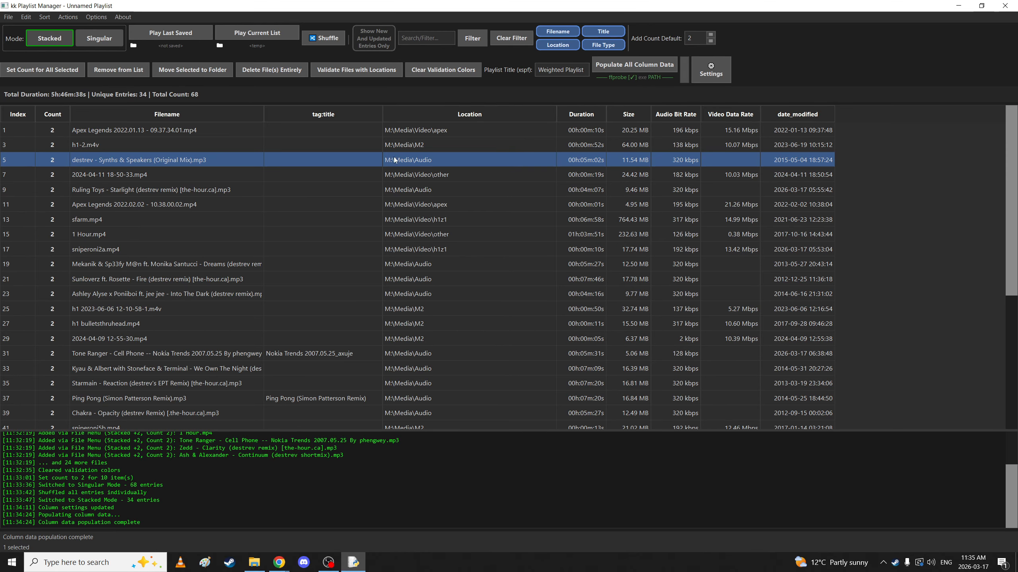
View the playlist-only path update for destrev - Synths & Speakers (Original Mix).mp3 and dismiss it without choosing a file.
{"action": "right_click", "coordinate": [418, 160]}
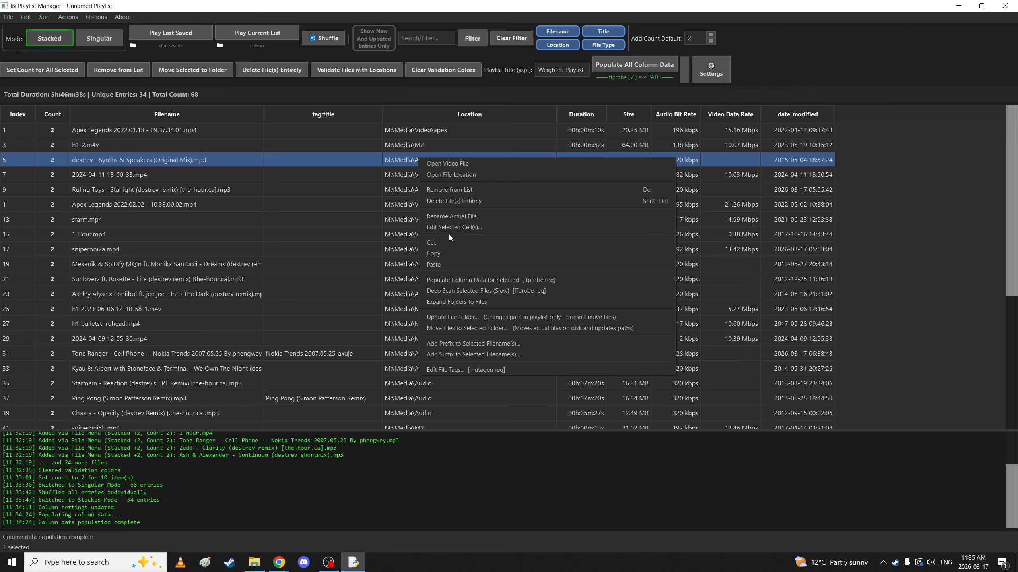
{"action": "left_click", "coordinate": [435, 317]}
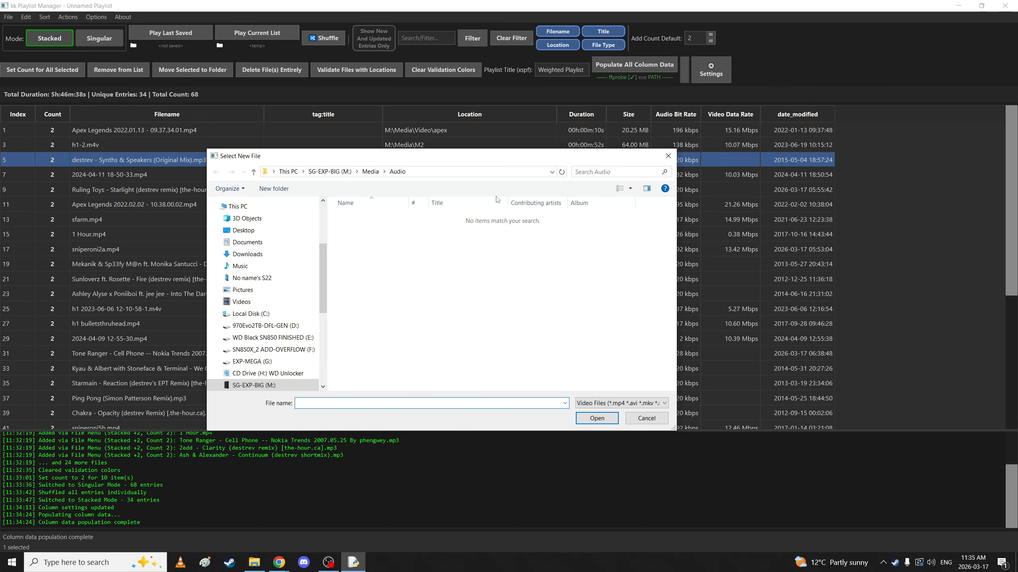
{"action": "left_click", "coordinate": [665, 158]}
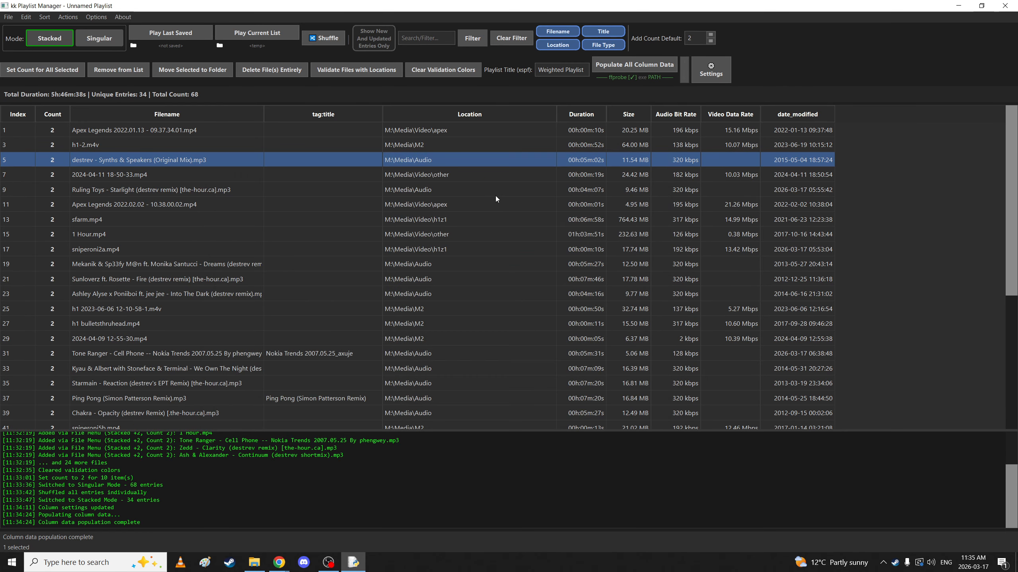
{"action": "right_click", "coordinate": [420, 164]}
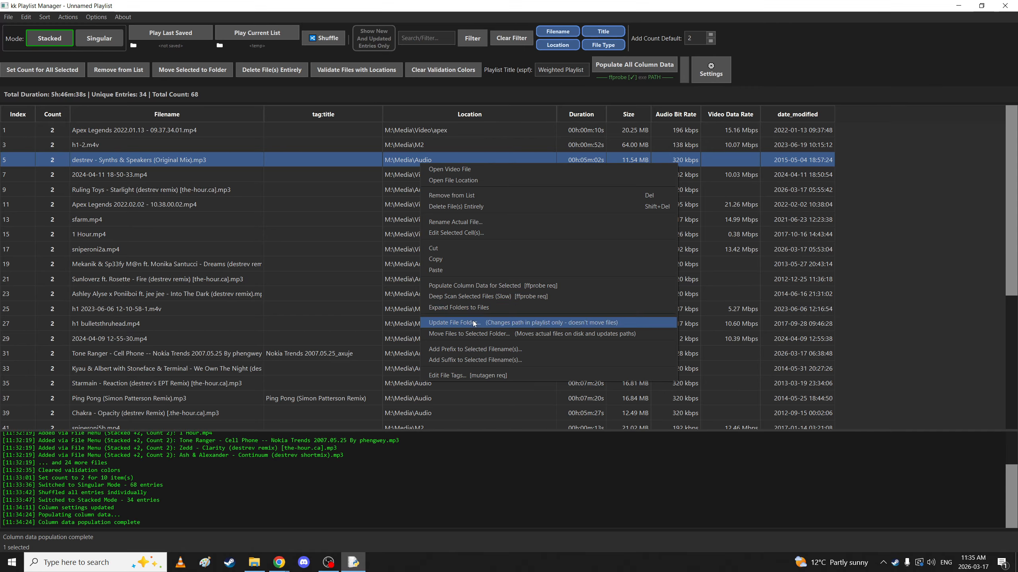
{"action": "left_click", "coordinate": [408, 175]}
Move the actual files Apex Legends 2022.02.02 - 10.38.00.02.mp4 and sfarm.mp4 to the folder M:/Media/M2.
{"action": "left_click", "coordinate": [411, 205]}
{"action": "left_click", "coordinate": [410, 220], "text": "shift"}
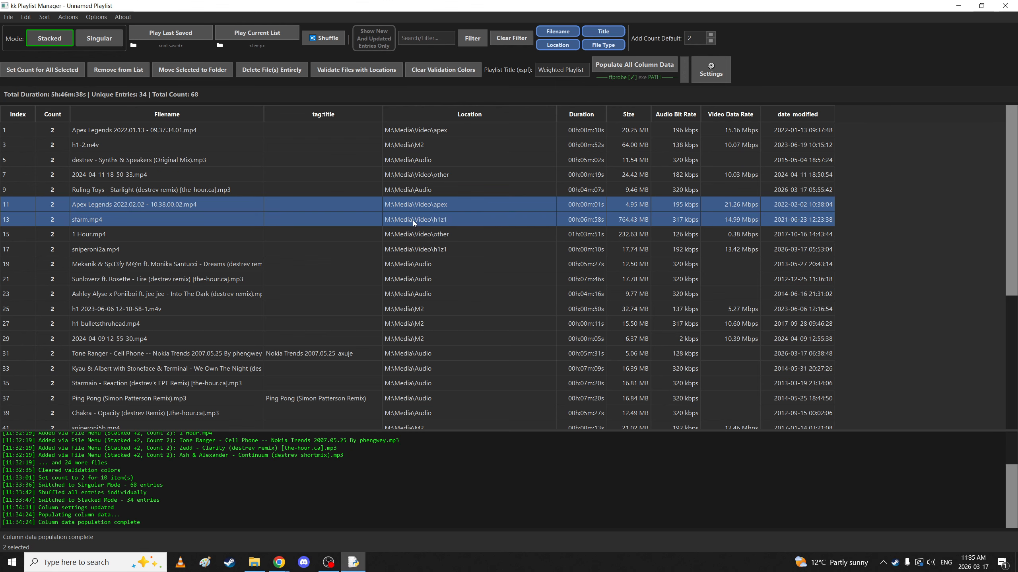
{"action": "right_click", "coordinate": [413, 221]}
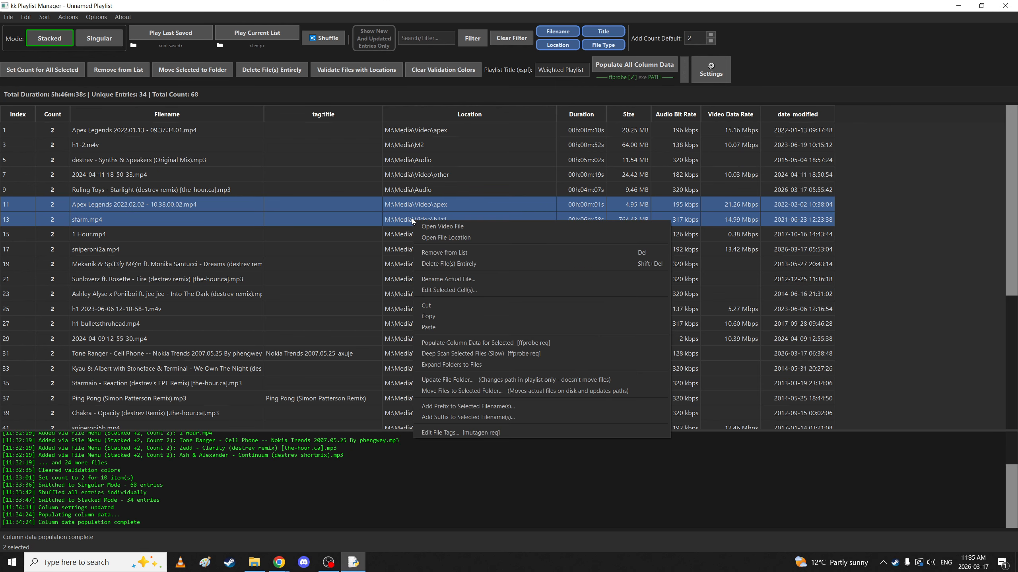
{"action": "left_click", "coordinate": [469, 391]}
{"action": "left_click", "coordinate": [358, 228]}
{"action": "left_click", "coordinate": [585, 419]}
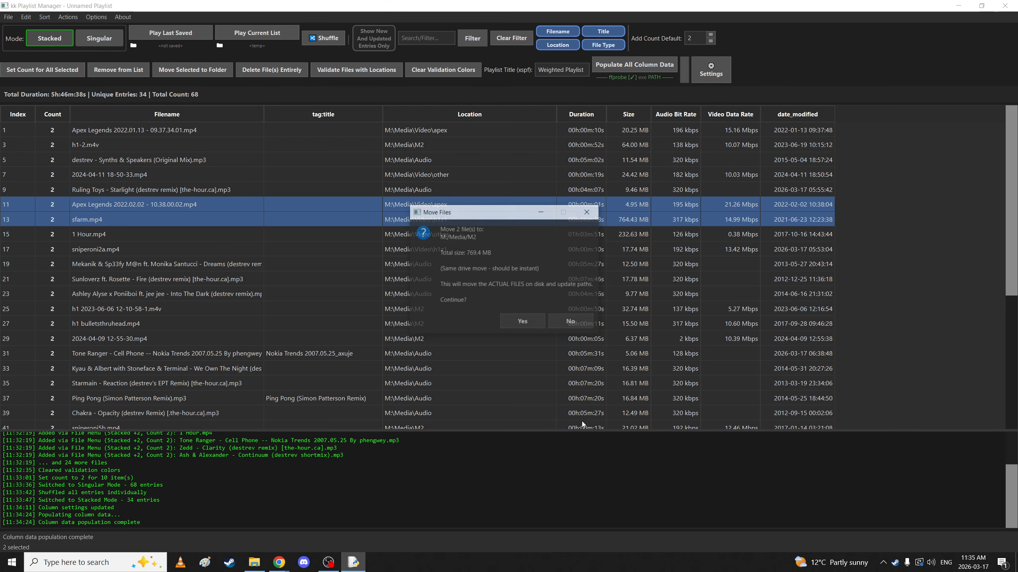
{"action": "left_click", "coordinate": [516, 320]}
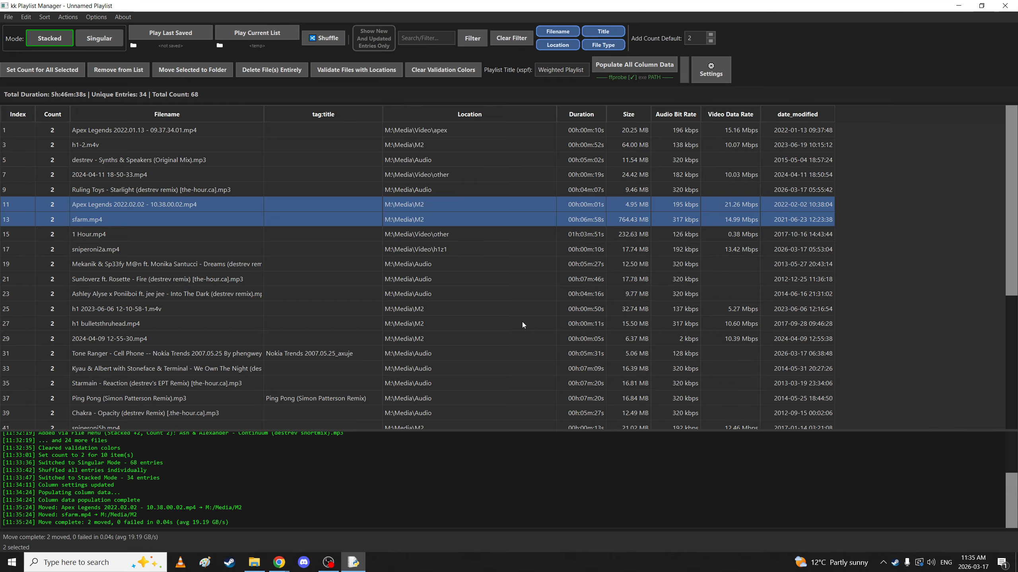
Add the prefix "game " to the ten files from Ruling Toys - Starlight through h1 bulletsthruhead.mp4, and undo that rename.
{"action": "right_click", "coordinate": [462, 221]}
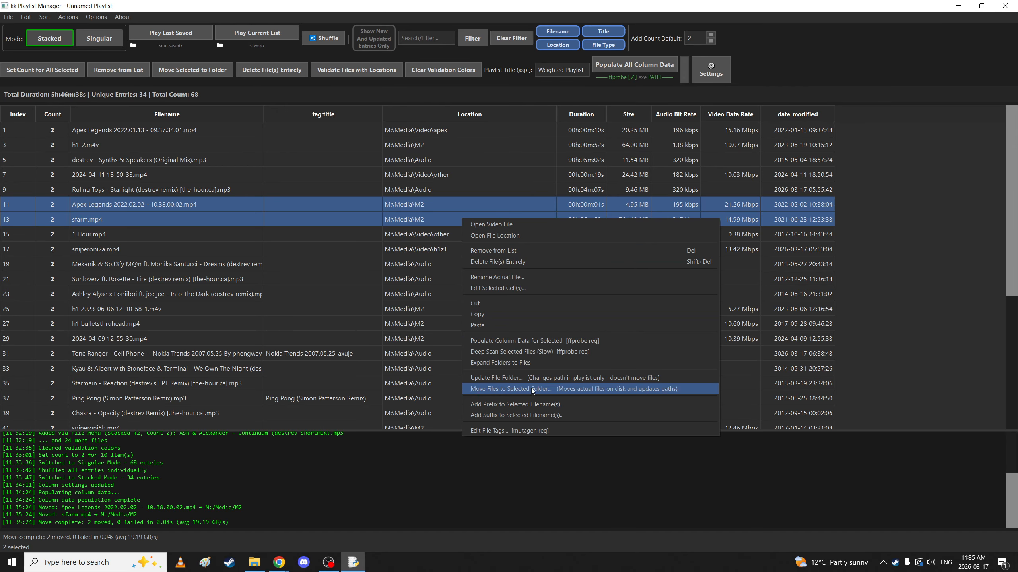
{"action": "left_click", "coordinate": [127, 279]}
{"action": "left_click", "coordinate": [117, 223]}
{"action": "right_click", "coordinate": [156, 321]}
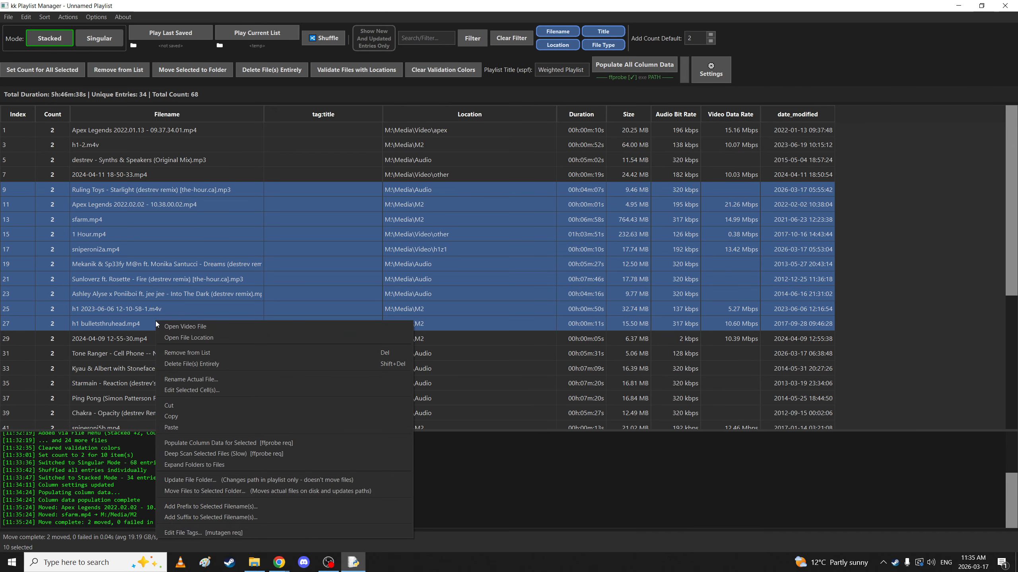
{"action": "left_click", "coordinate": [203, 501]}
{"action": "type", "text": "gma"}
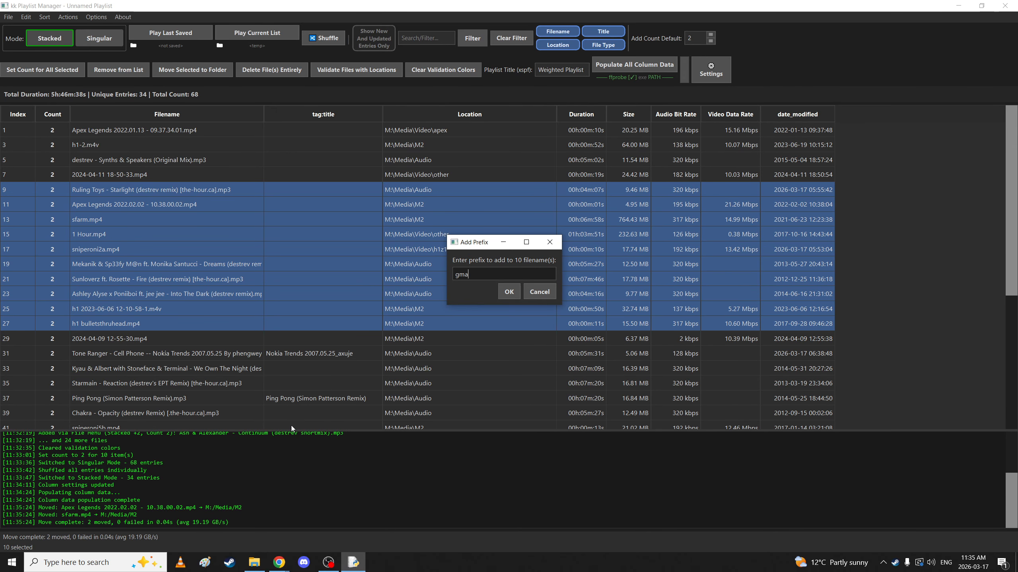
{"action": "type", "text": "e"}
{"action": "key", "text": "BackSpace"}
{"action": "key", "text": "BackSpace"}
{"action": "key", "text": "BackSpace"}
{"action": "key", "text": "BackSpace"}
{"action": "type", "text": "ame"}
{"action": "key", "text": "Return"}
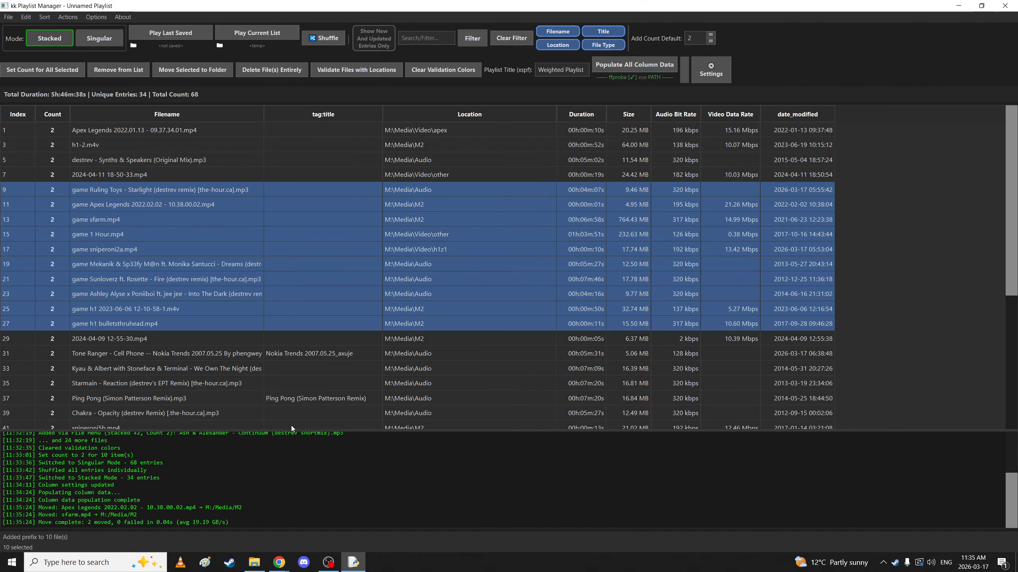
{"action": "key", "text": "ctrl+z"}
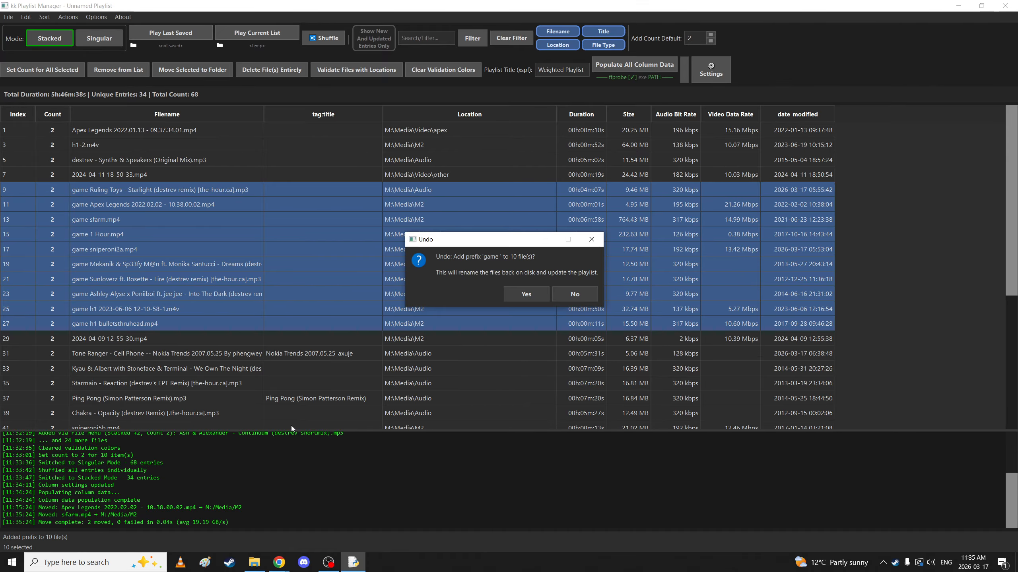
{"action": "left_click", "coordinate": [507, 295]}
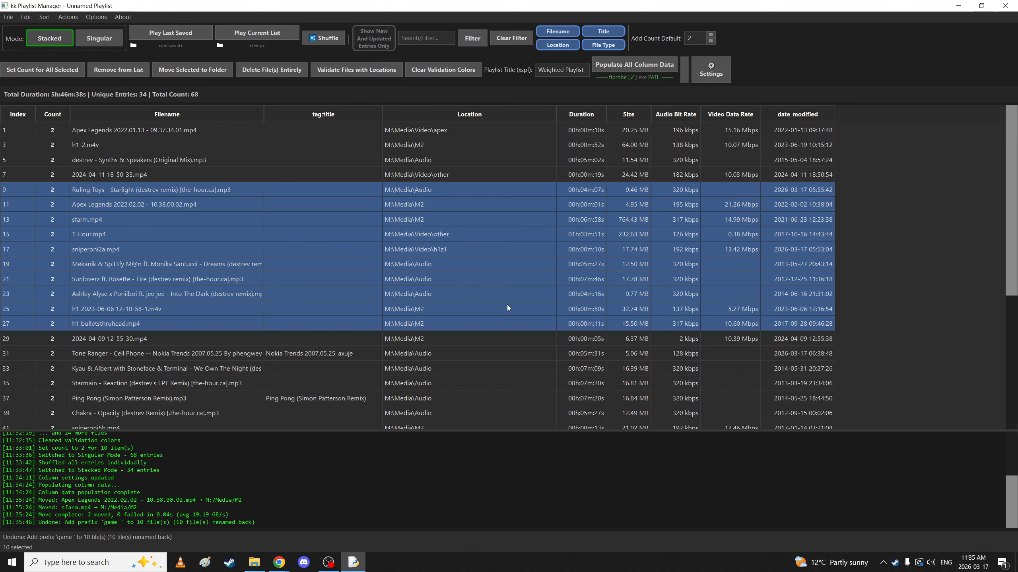
Delete sniperoni2a.mp4 entirely by sending it to the trash, and undo its removal from the playlist.
{"action": "left_click", "coordinate": [205, 248]}
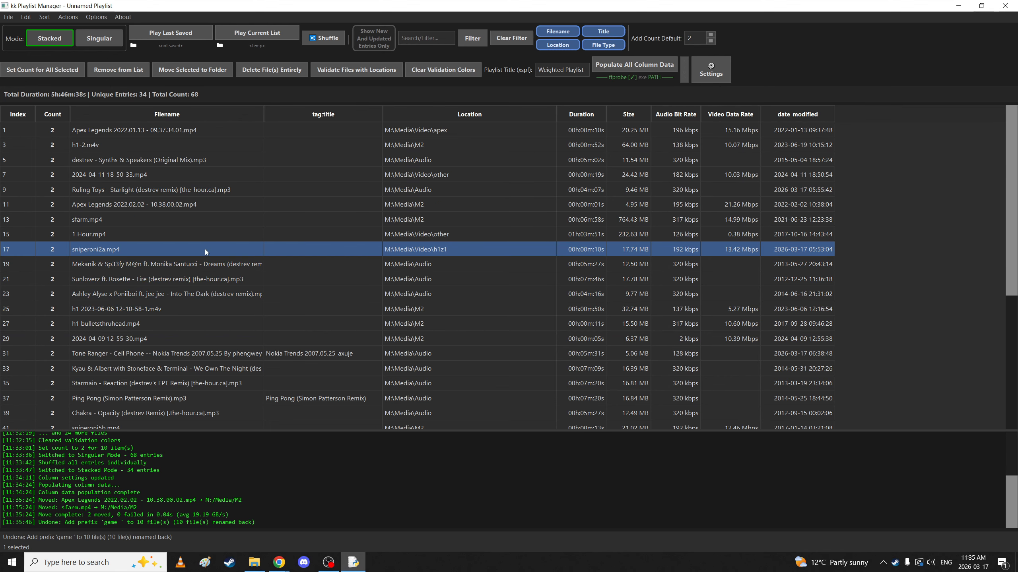
{"action": "left_click", "coordinate": [271, 70]}
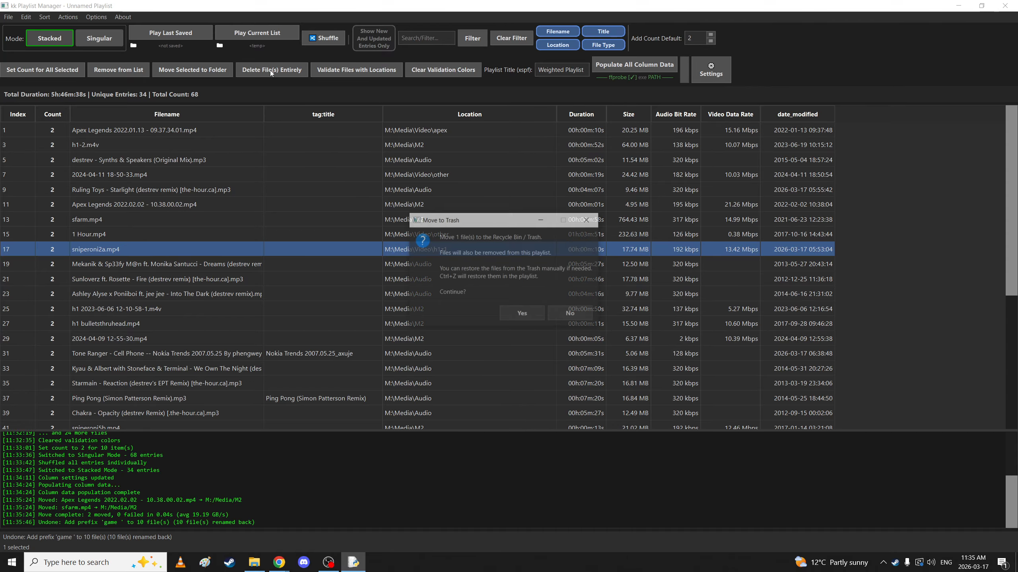
{"action": "left_click", "coordinate": [515, 316]}
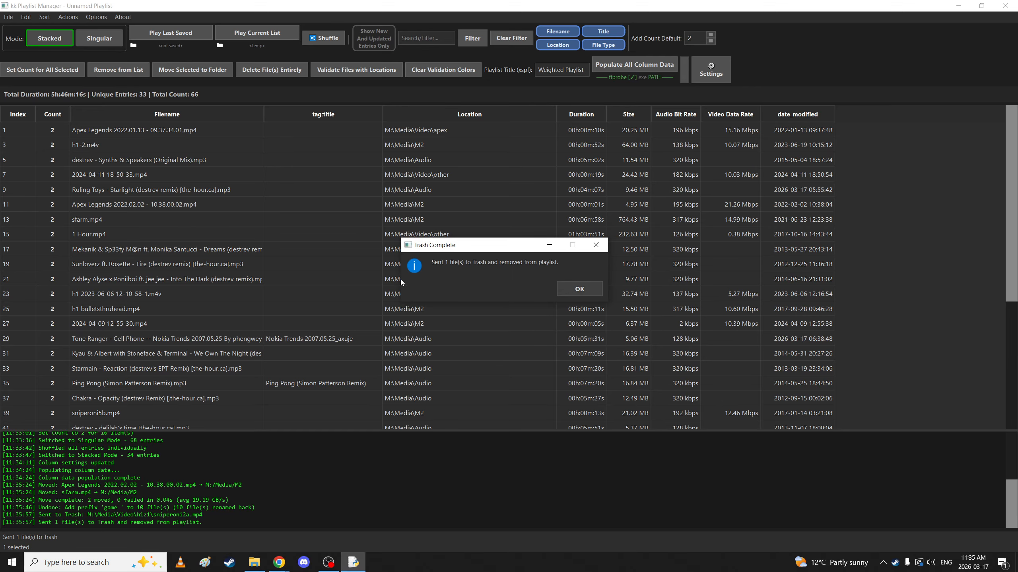
{"action": "left_click", "coordinate": [587, 286]}
{"action": "key", "text": "ctrl+z"}
{"action": "key", "text": "Return"}
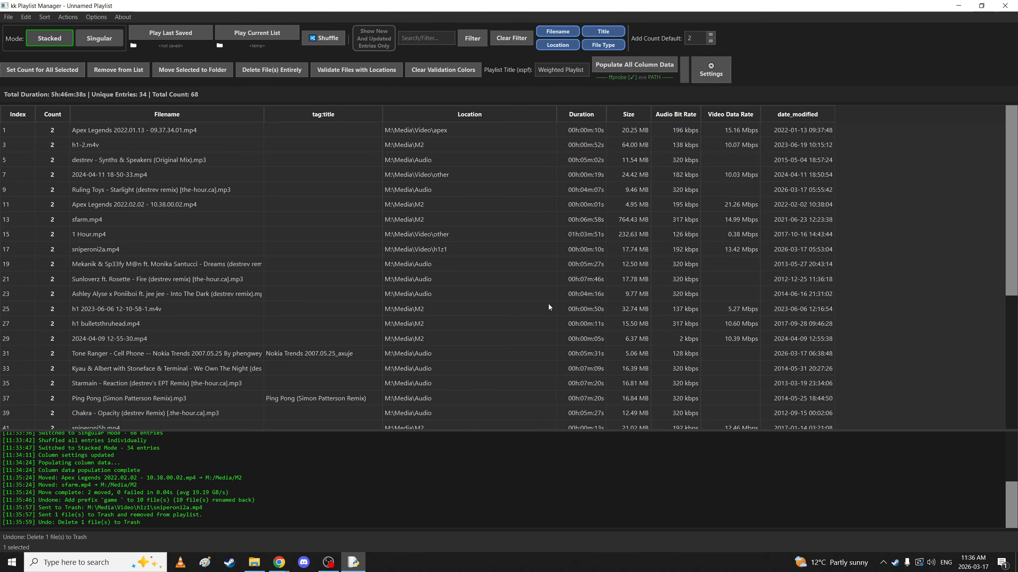
Validate the playlist's files against their locations and color sort the entries in the order Valid, Folders, Invalid.
{"action": "left_click", "coordinate": [346, 71]}
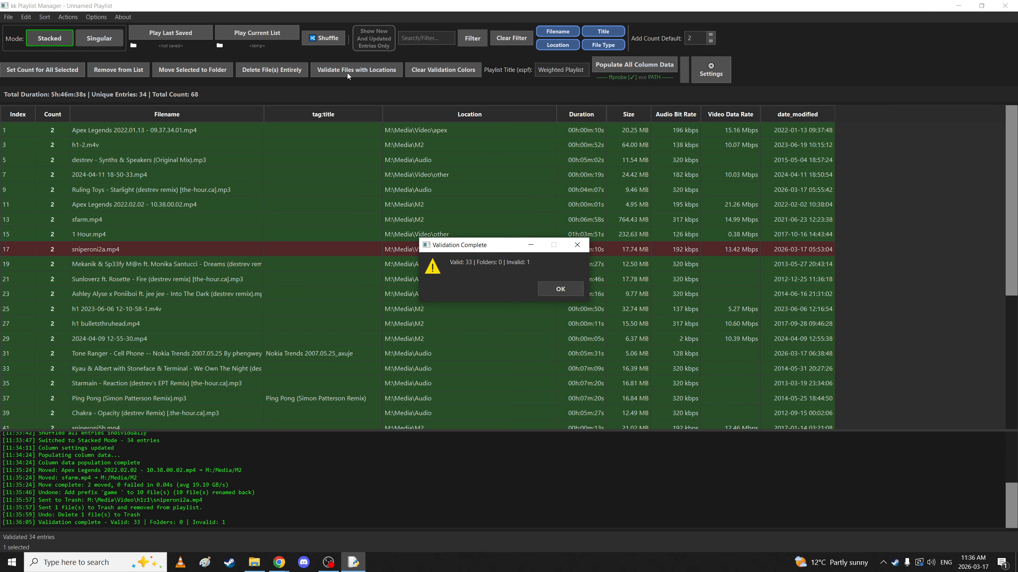
{"action": "left_click", "coordinate": [543, 289]}
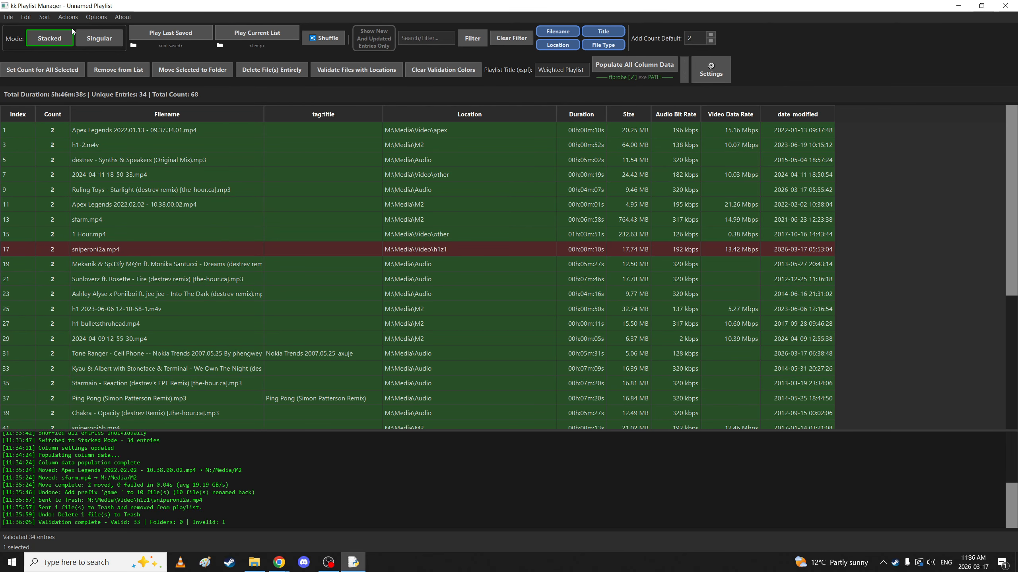
{"action": "left_click", "coordinate": [45, 16]}
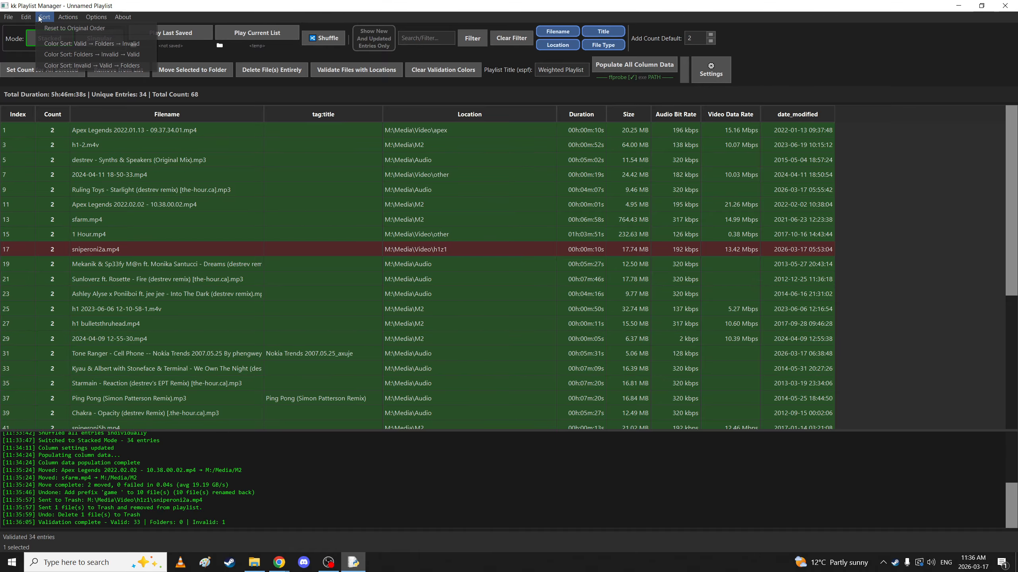
{"action": "left_click", "coordinate": [62, 43]}
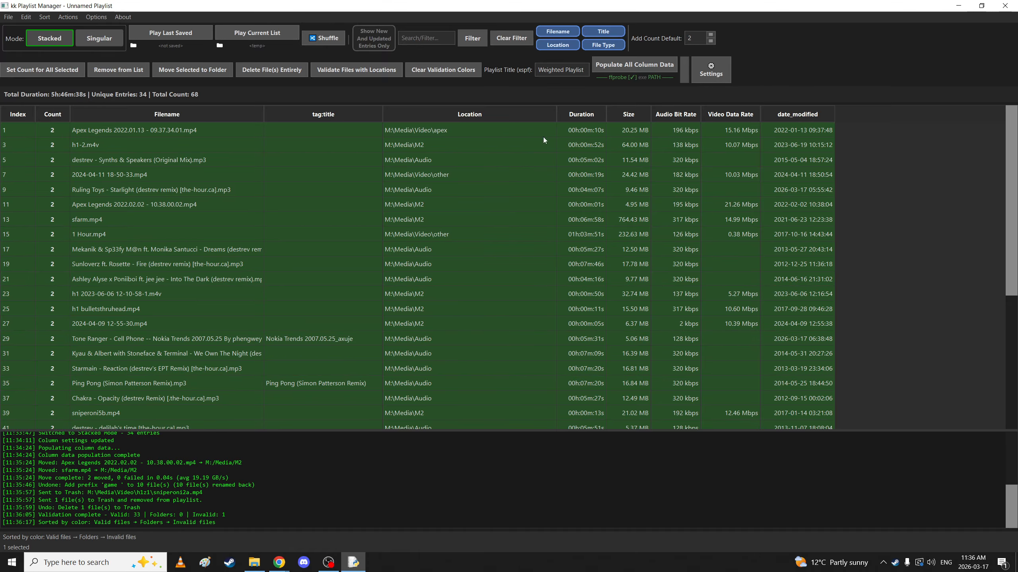
Remove the invalid sniperoni2a.mp4 entry from the playlist and clear the validation colors.
{"action": "left_click_drag", "start_coordinate": [1015, 176], "coordinate": [1015, 311]}
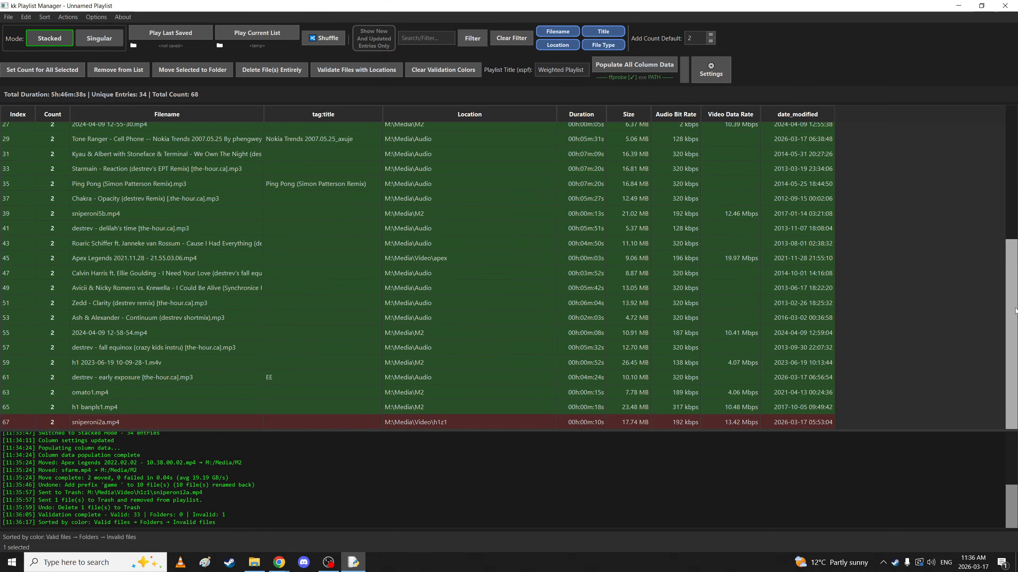
{"action": "left_click", "coordinate": [176, 425]}
{"action": "right_click", "coordinate": [437, 424]}
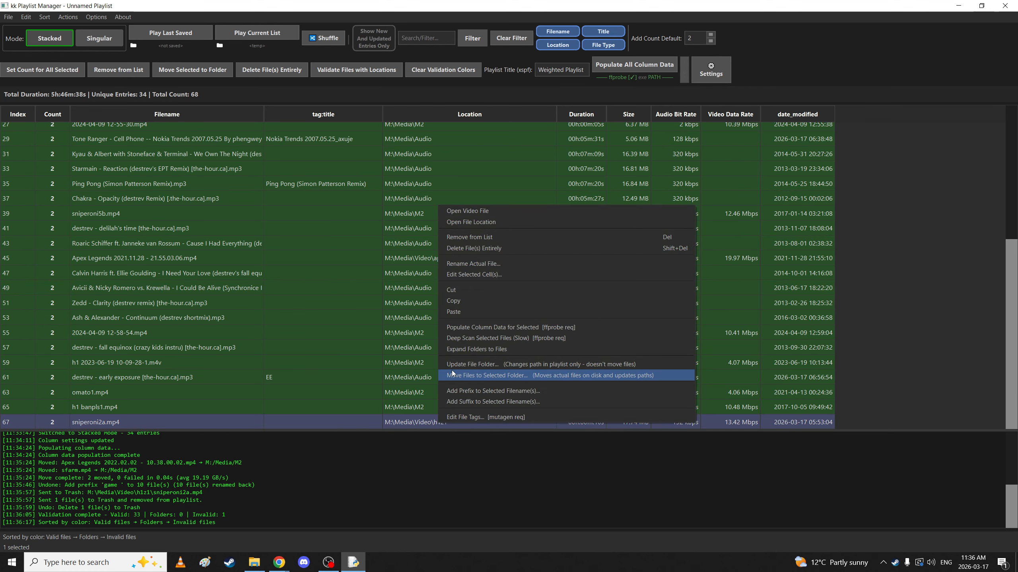
{"action": "left_click", "coordinate": [134, 422]}
{"action": "key", "text": "Delete"}
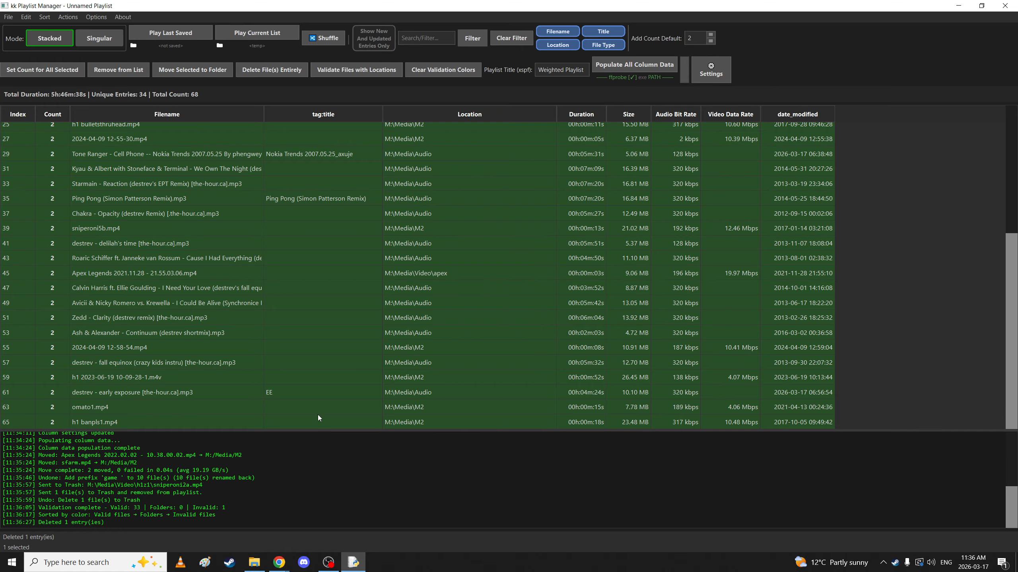
{"action": "left_click", "coordinate": [440, 70]}
{"action": "left_click_drag", "start_coordinate": [1012, 266], "coordinate": [1013, 138]}
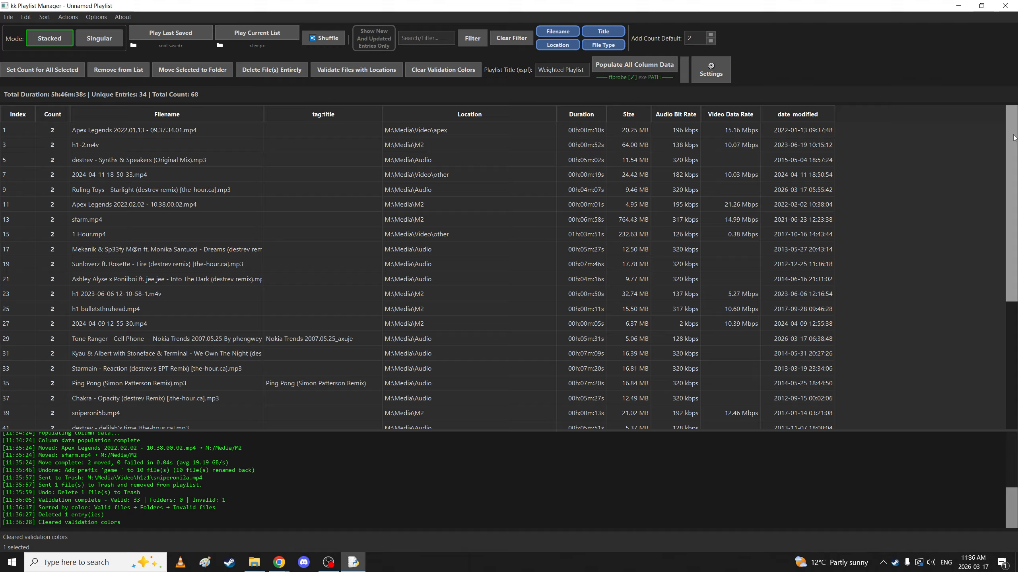
View the file tag editor for h1-2.m4v and close it without entering any tags.
{"action": "right_click", "coordinate": [283, 144]}
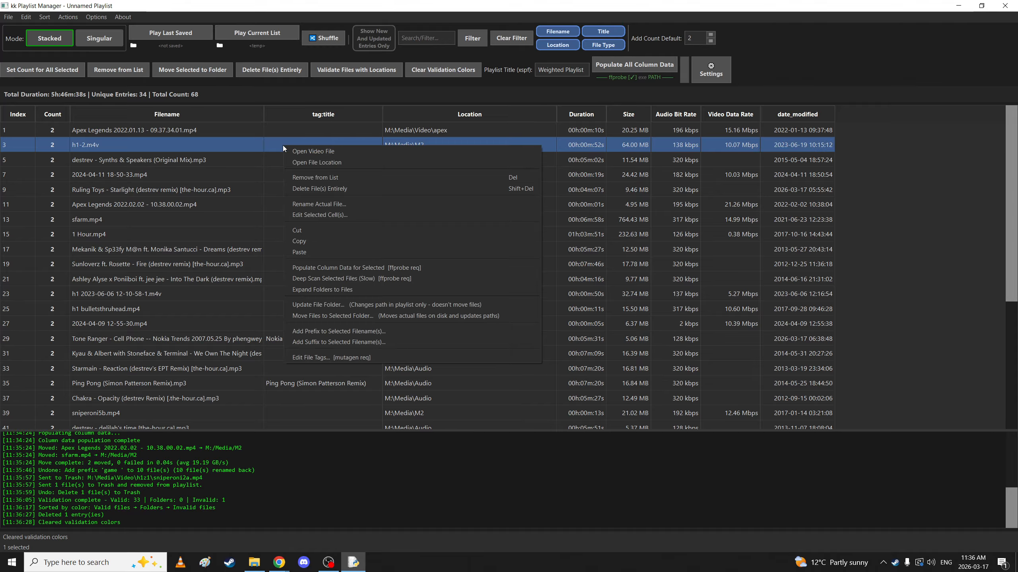
{"action": "left_click", "coordinate": [367, 356]}
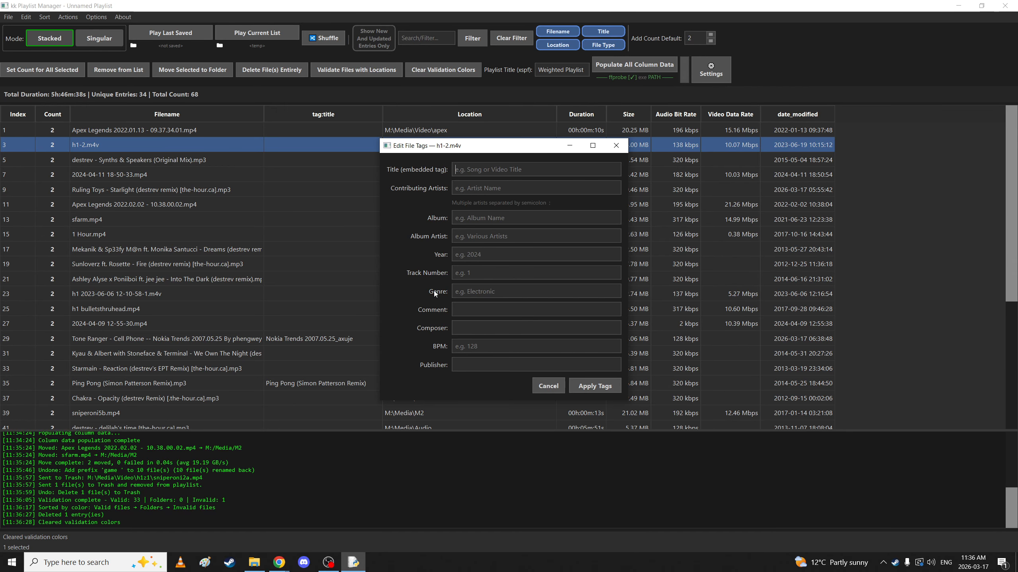
{"action": "key", "text": "Escape"}
View the batch file tag editor for the eight files from h1-2.m4v through the Mekanik track, without applying tags.
{"action": "left_click", "coordinate": [327, 249], "text": "shift"}
{"action": "right_click", "coordinate": [329, 248]}
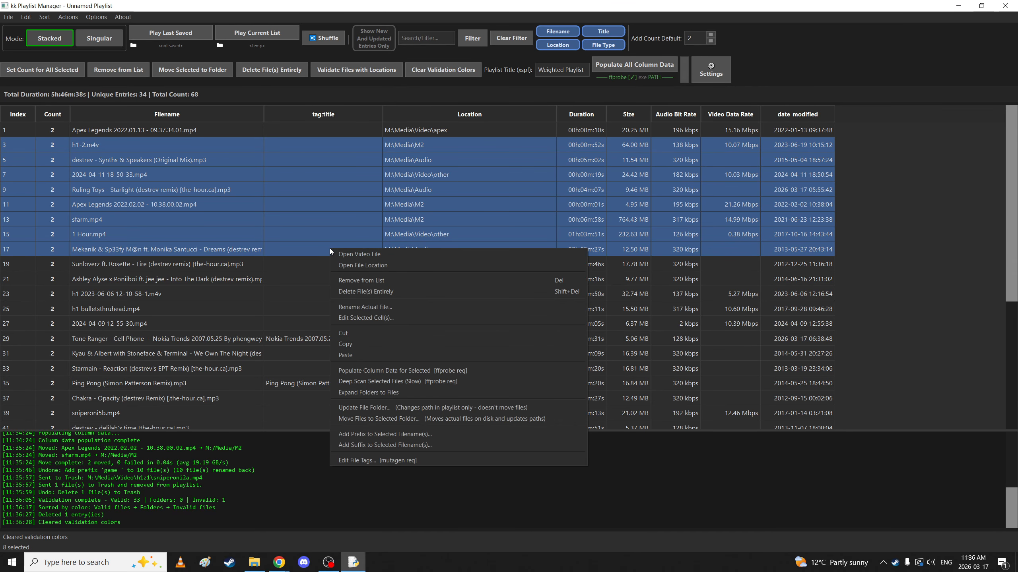
{"action": "left_click", "coordinate": [364, 459]}
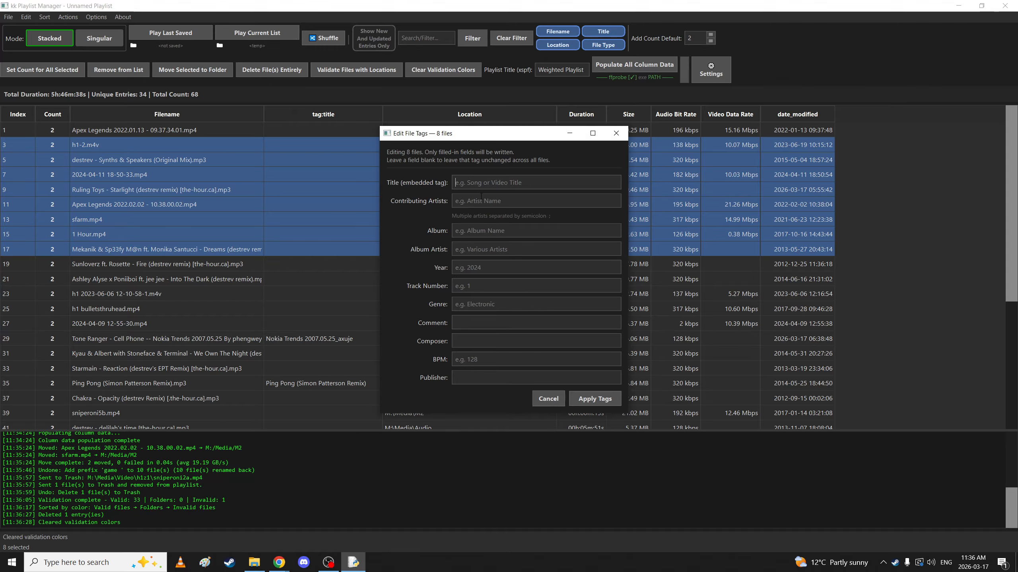
{"action": "left_click", "coordinate": [609, 136]}
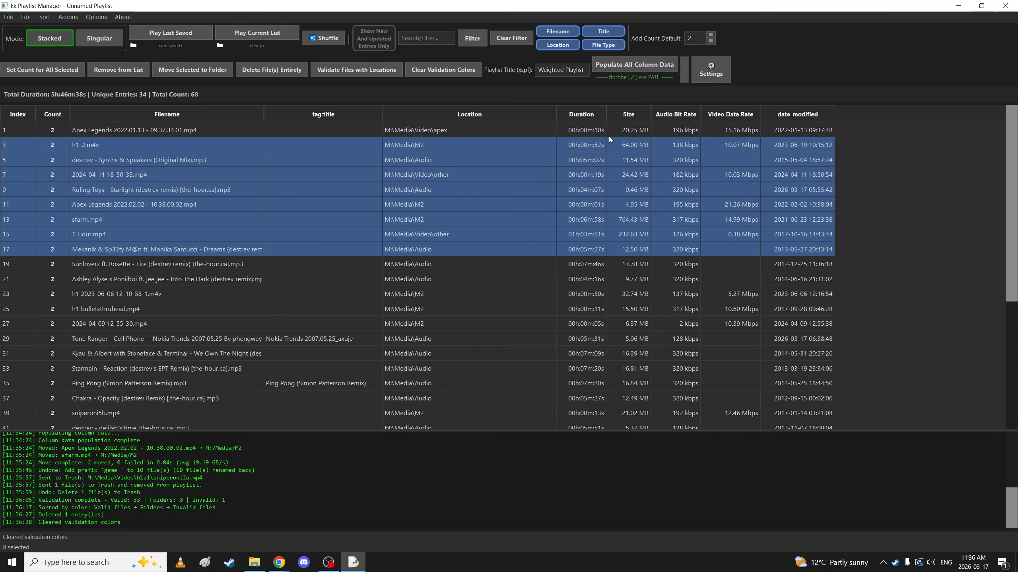
{"action": "left_click", "coordinate": [858, 167]}
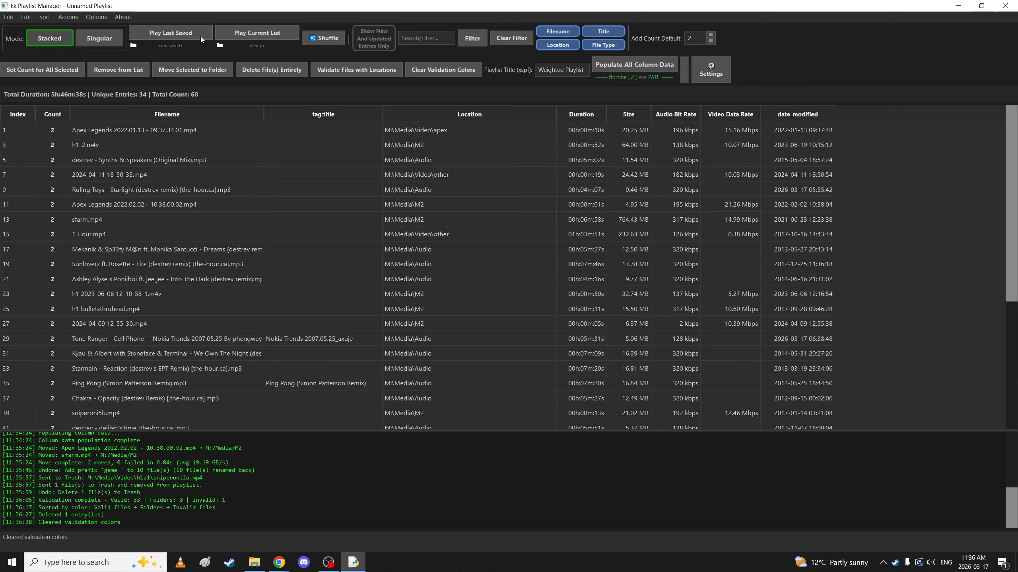
Save the playlist as an XSPF file named playlist1 in the M:/Media folder.
{"action": "left_click", "coordinate": [8, 16]}
{"action": "left_click", "coordinate": [28, 113]}
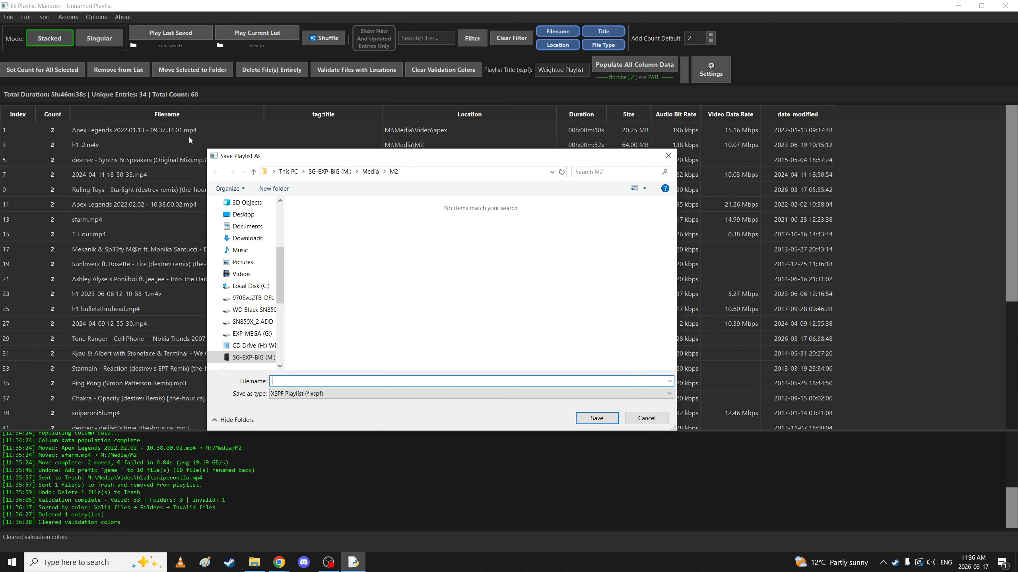
{"action": "left_click", "coordinate": [366, 171]}
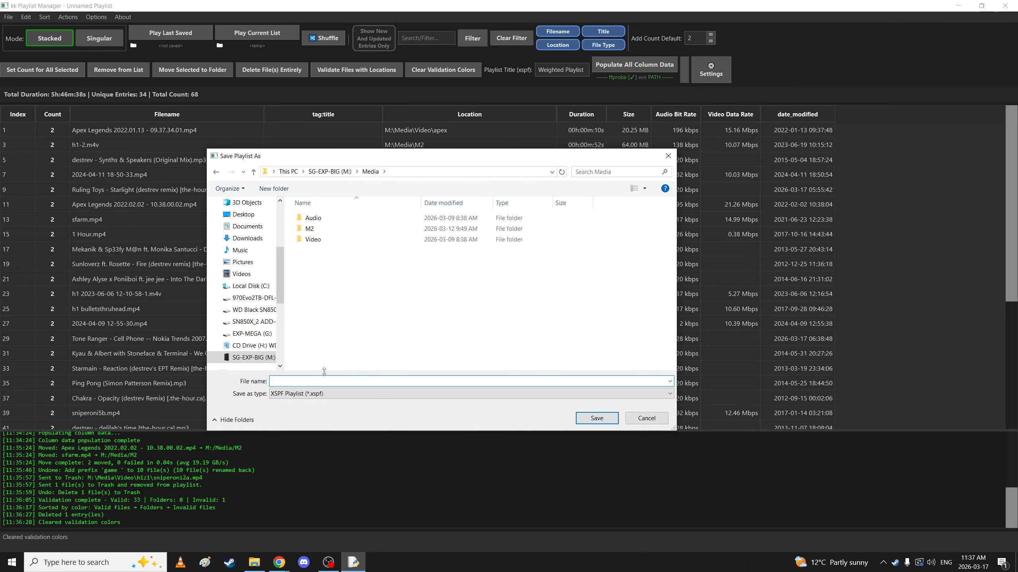
{"action": "type", "text": "playlist1"}
{"action": "left_click", "coordinate": [597, 418]}
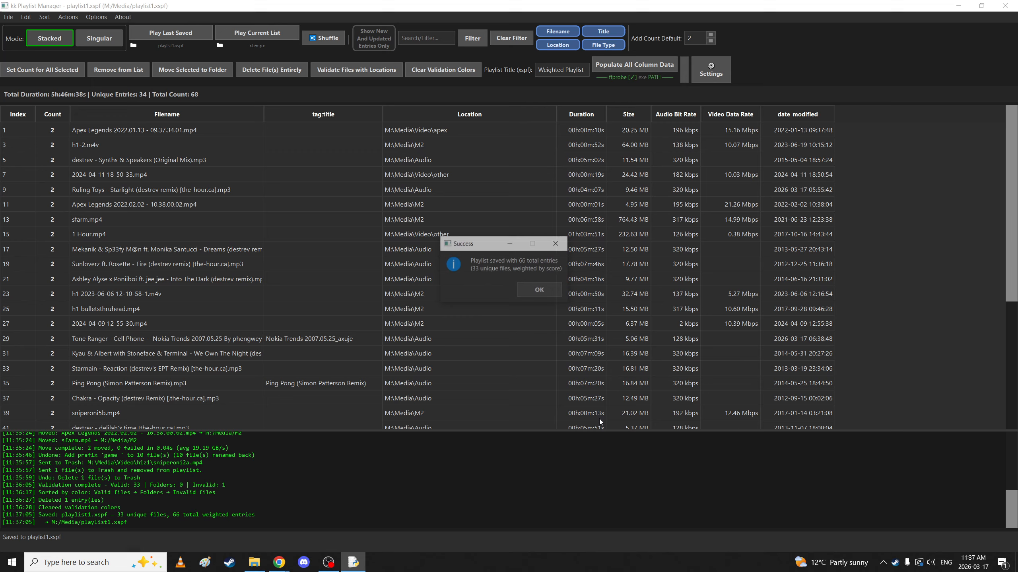
{"action": "left_click", "coordinate": [536, 294]}
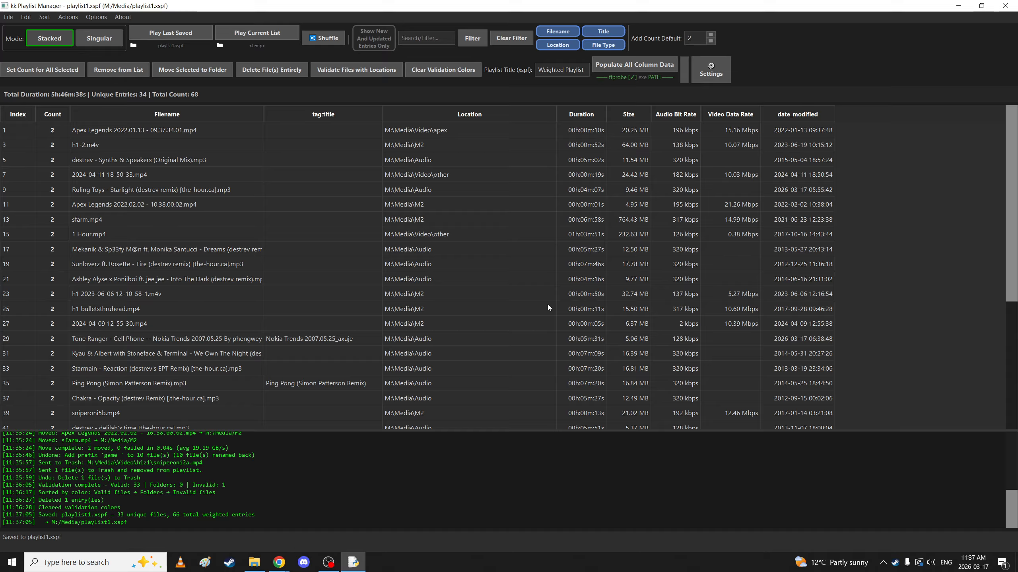
Create a new, empty playlist.
{"action": "left_click", "coordinate": [9, 17]}
{"action": "left_click", "coordinate": [14, 28]}
{"action": "left_click", "coordinate": [476, 285]}
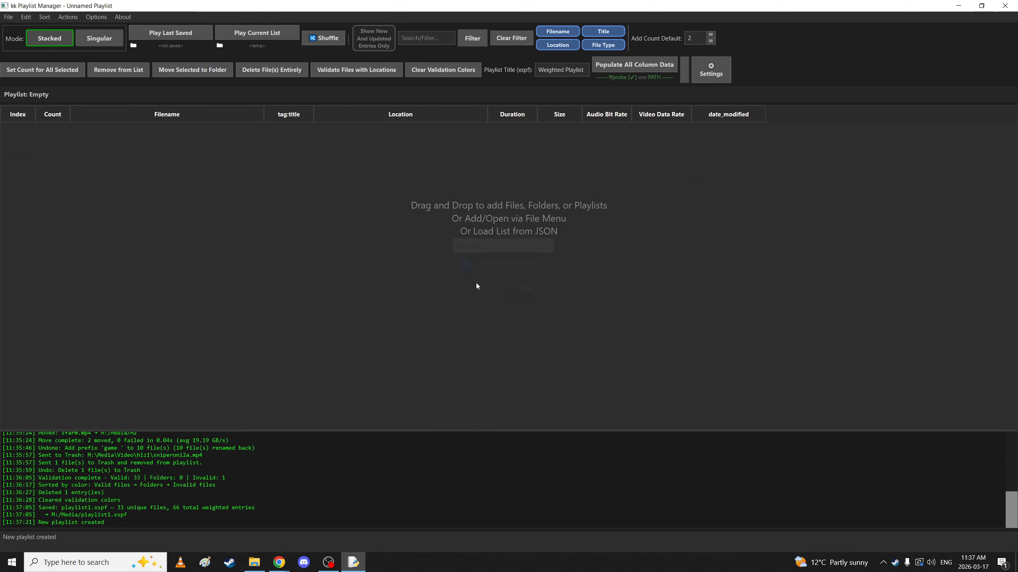
Reopen playlist1.xspf from the recent playlists.
{"action": "left_click", "coordinate": [8, 17]}
{"action": "mouse_move", "coordinate": [30, 48]}
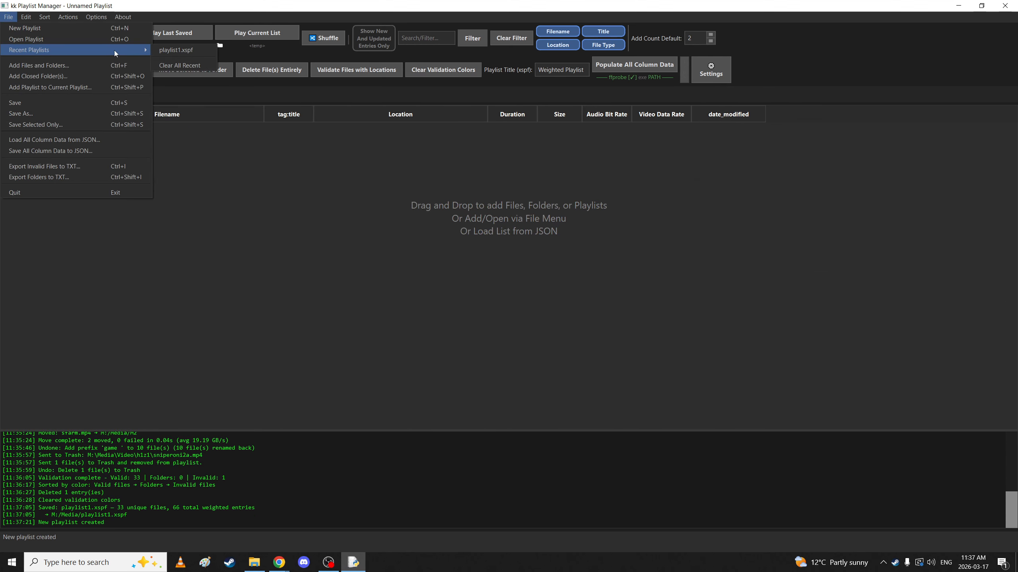
{"action": "left_click", "coordinate": [162, 50]}
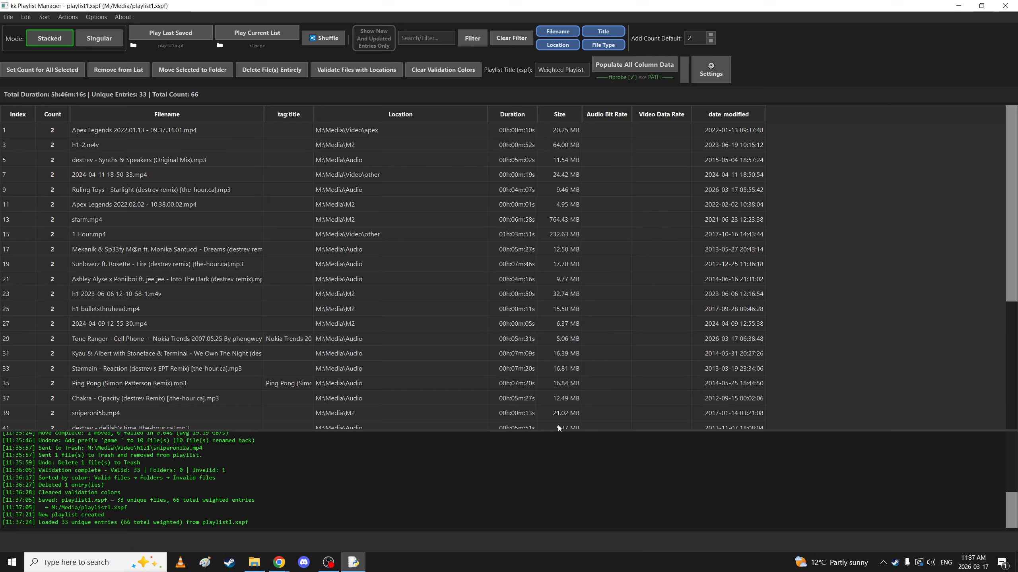
Populate all column data for the files in playlist1.xspf.
{"action": "left_click", "coordinate": [619, 65]}
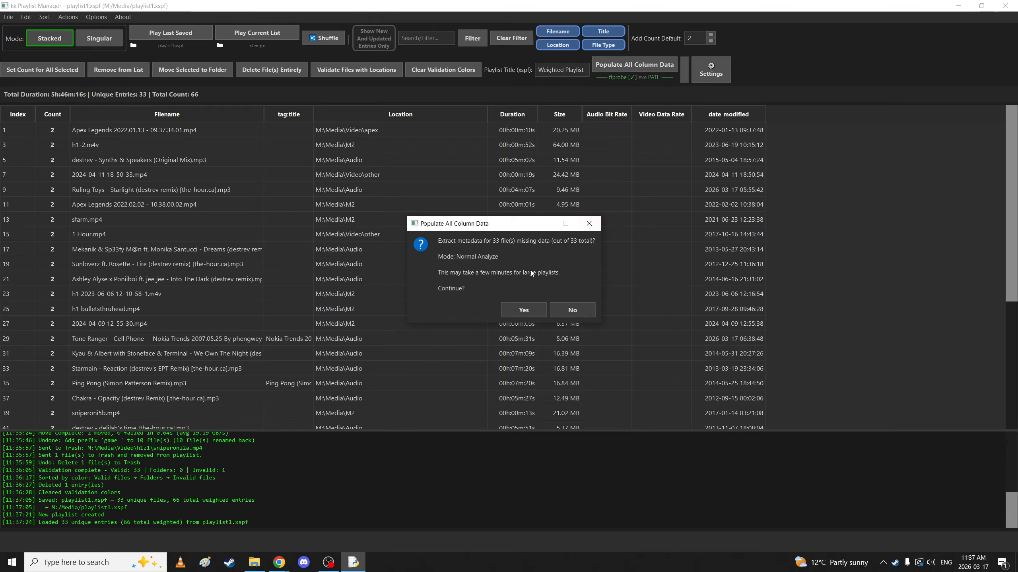
{"action": "left_click", "coordinate": [576, 311]}
{"action": "left_click_drag", "start_coordinate": [1008, 164], "coordinate": [977, 164]}
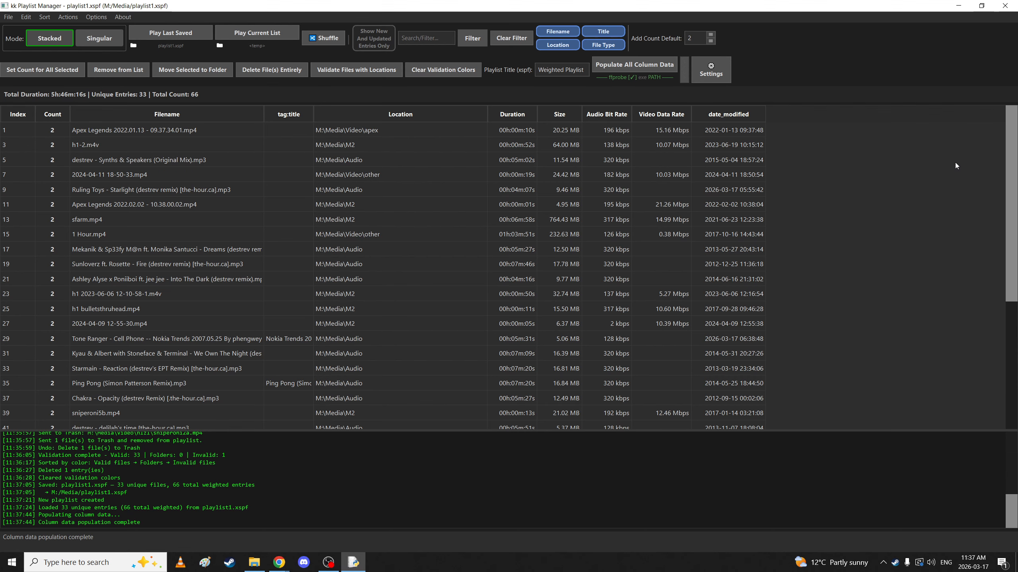
Save all column data to a JSON file named p1json in the M:/Media folder.
{"action": "left_click", "coordinate": [8, 17]}
{"action": "left_click", "coordinate": [48, 153]}
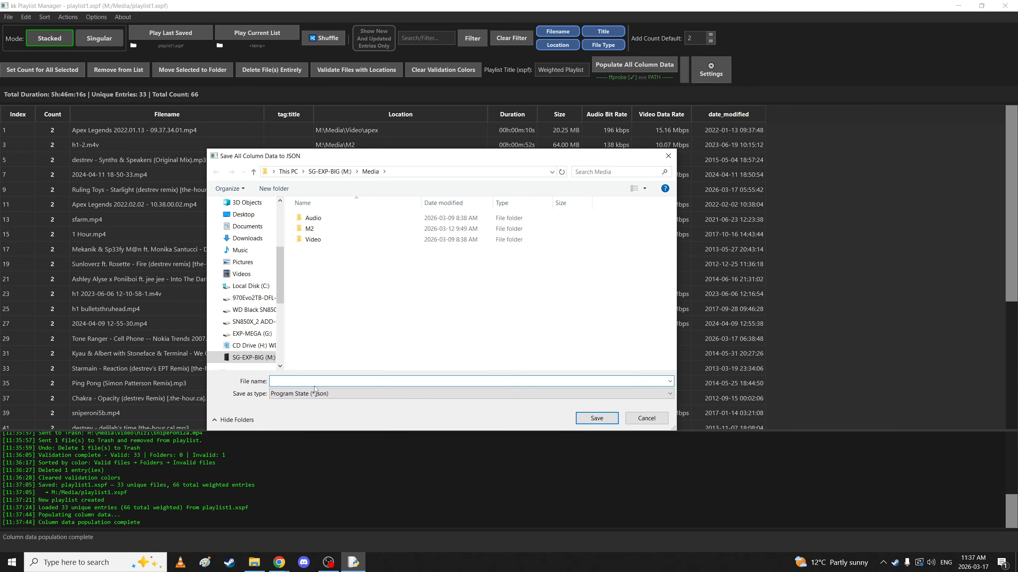
{"action": "type", "text": "p1json"}
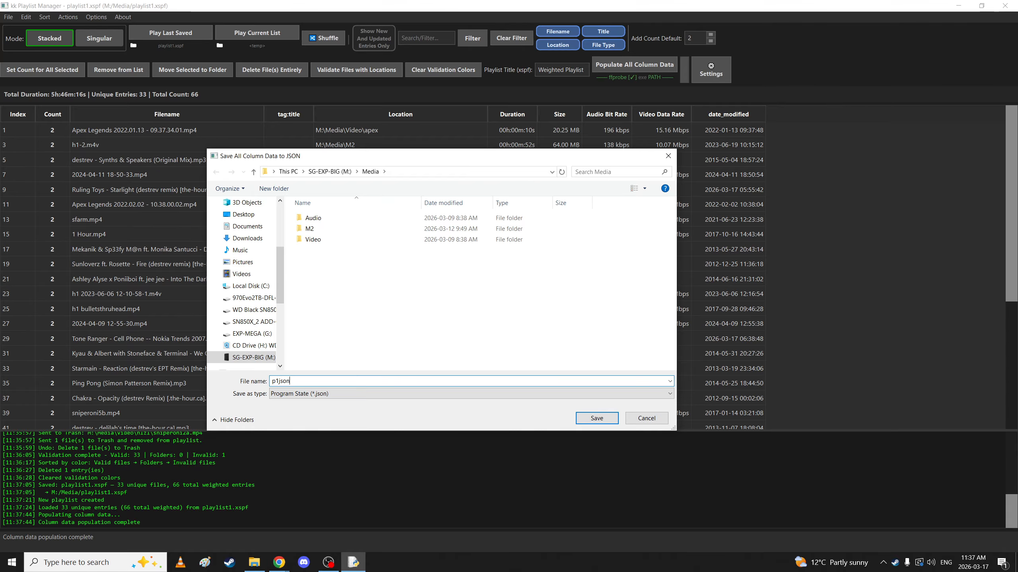
{"action": "key", "text": "Return"}
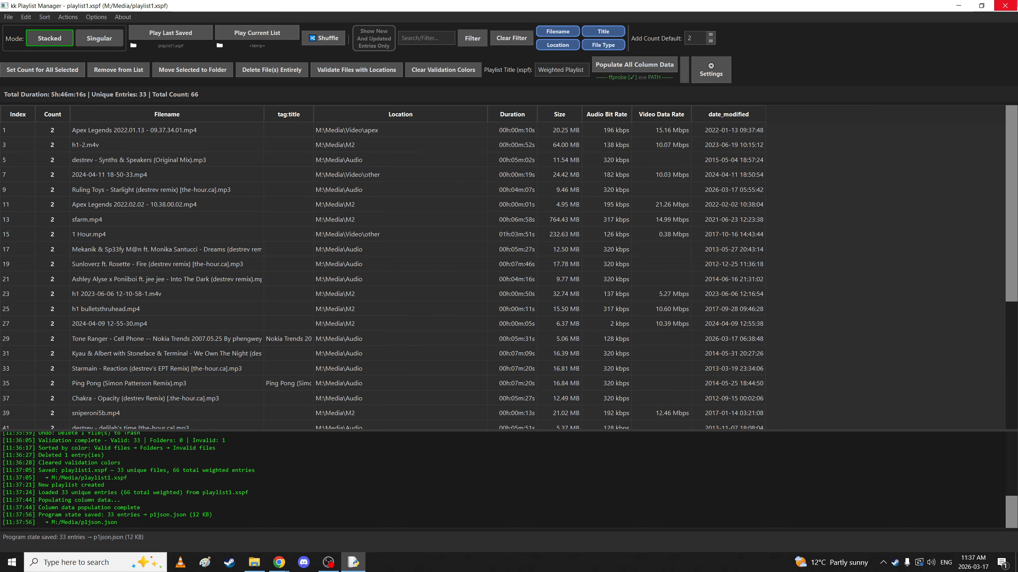
Close the playlist manager and relaunch it from launch-kkpm.bat in the kk-playlist-manager folder.
{"action": "left_click", "coordinate": [1004, 6]}
{"action": "left_click", "coordinate": [486, 288]}
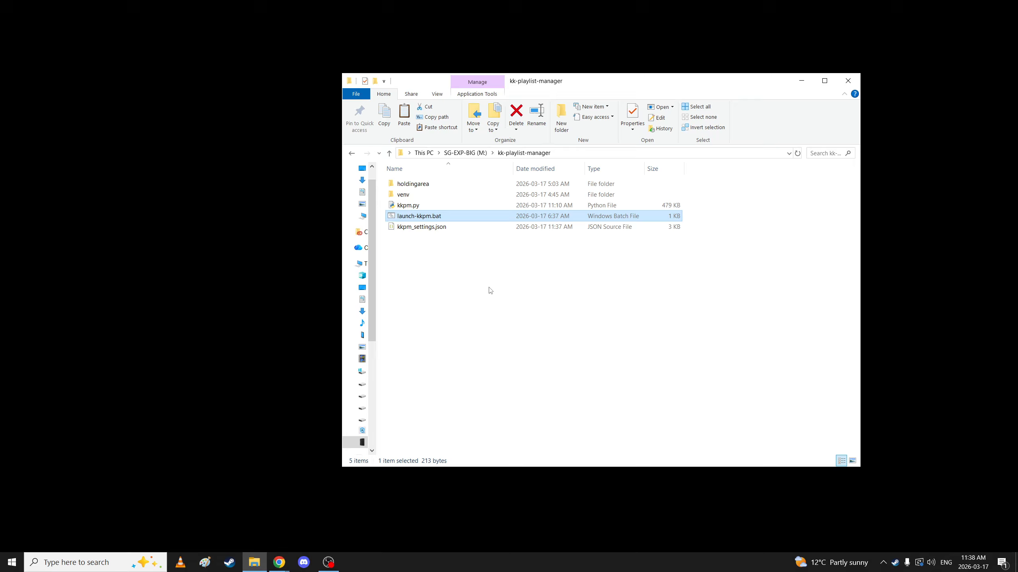
{"action": "double_click", "coordinate": [431, 216]}
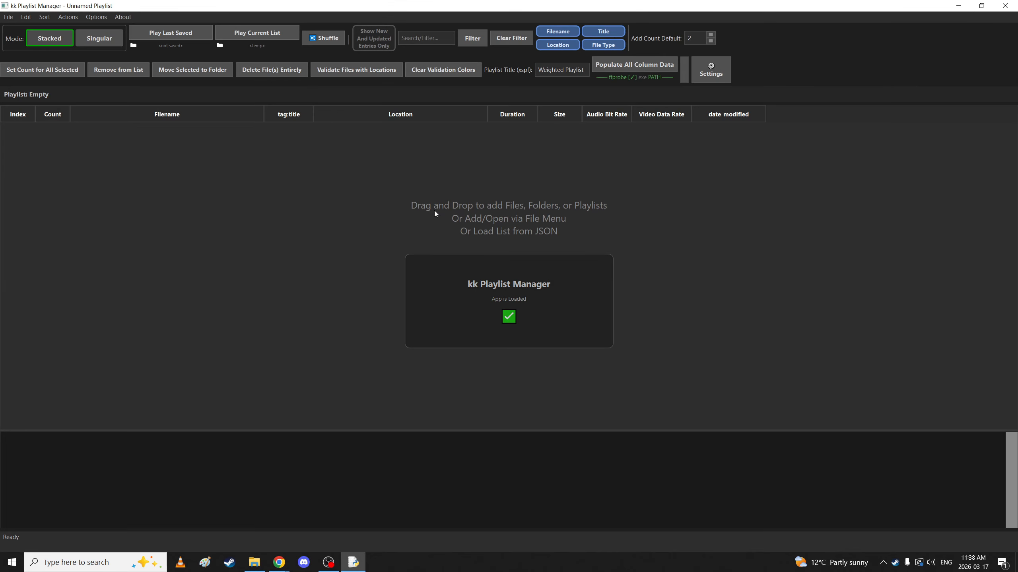
Hide the Location, Duration, Size, Audio Bit Rate, Video Data Rate and date_modified columns, and narrow the Filename column.
{"action": "left_click", "coordinate": [704, 80]}
{"action": "left_click", "coordinate": [363, 220]}
{"action": "left_click", "coordinate": [363, 238]}
{"action": "left_click", "coordinate": [362, 255]}
{"action": "left_click", "coordinate": [363, 274]}
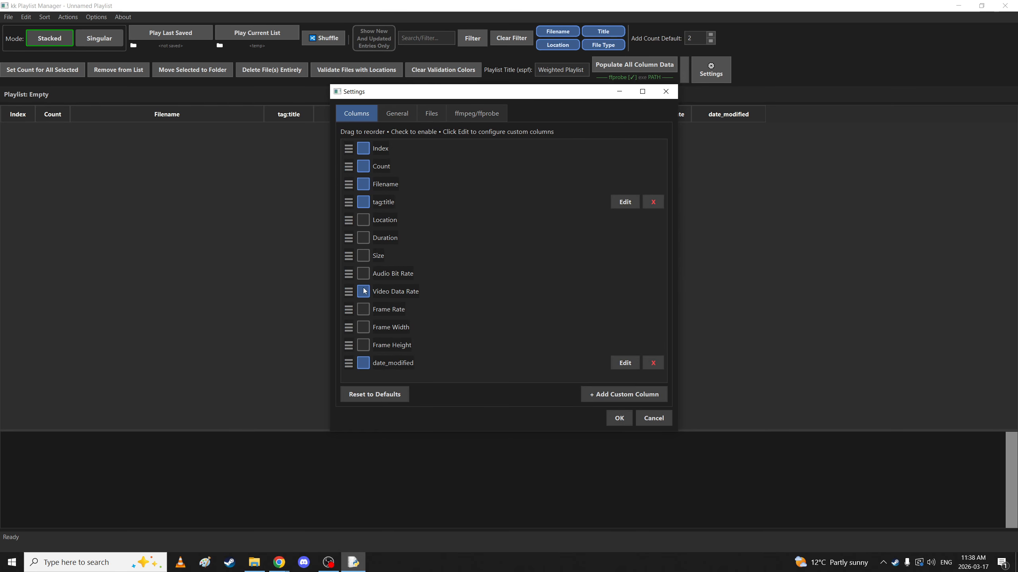
{"action": "left_click", "coordinate": [363, 363]}
{"action": "left_click", "coordinate": [620, 420]}
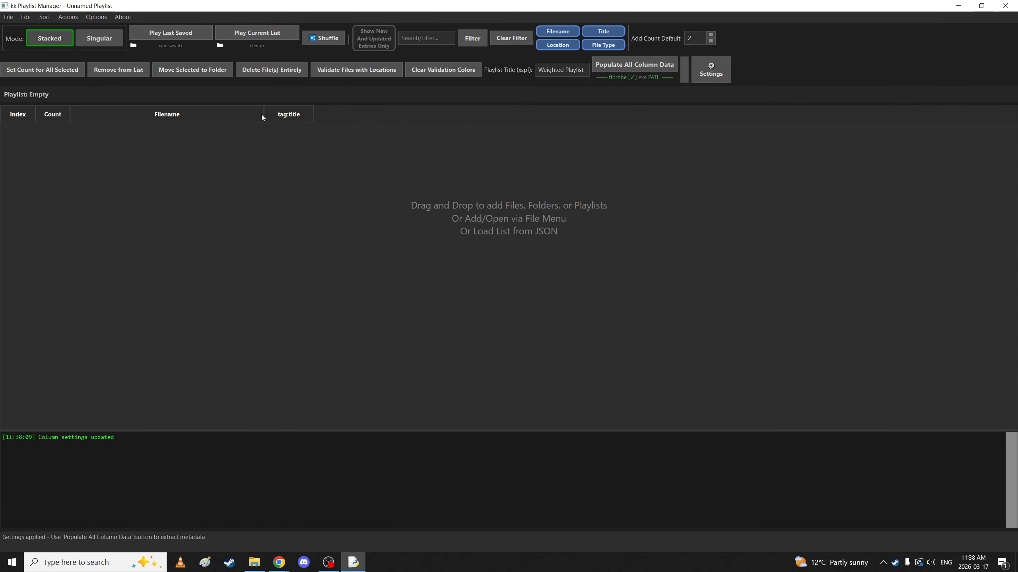
{"action": "left_click_drag", "start_coordinate": [264, 115], "coordinate": [141, 112]}
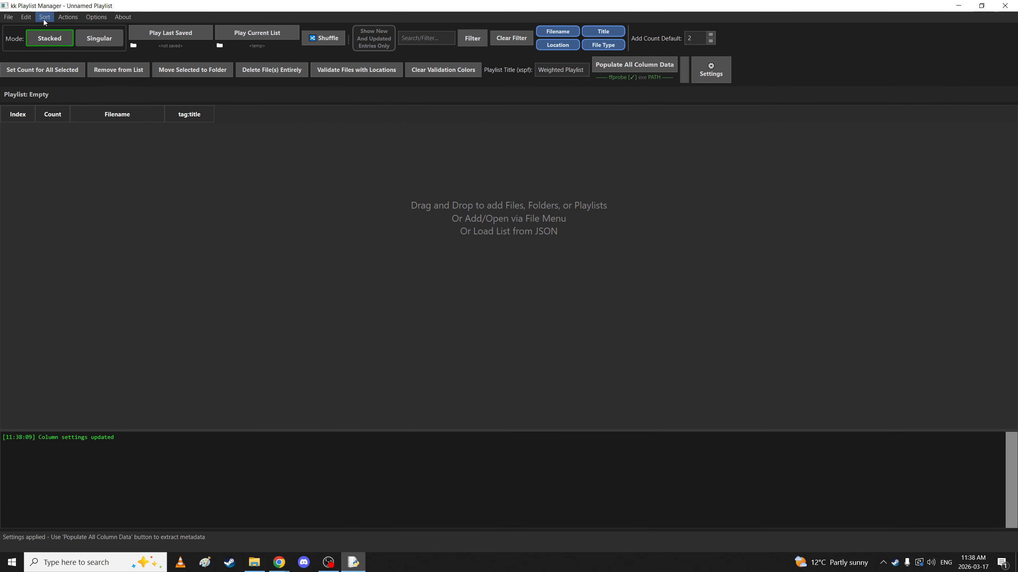
Load all column data from p1json.json in the Media folder.
{"action": "left_click", "coordinate": [8, 16]}
{"action": "left_click", "coordinate": [44, 139]}
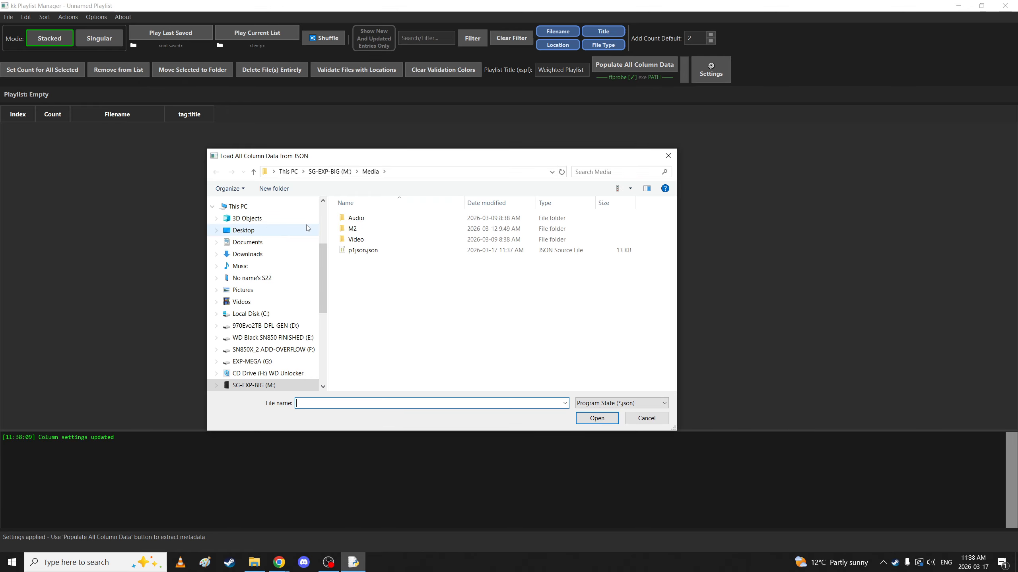
{"action": "double_click", "coordinate": [355, 250]}
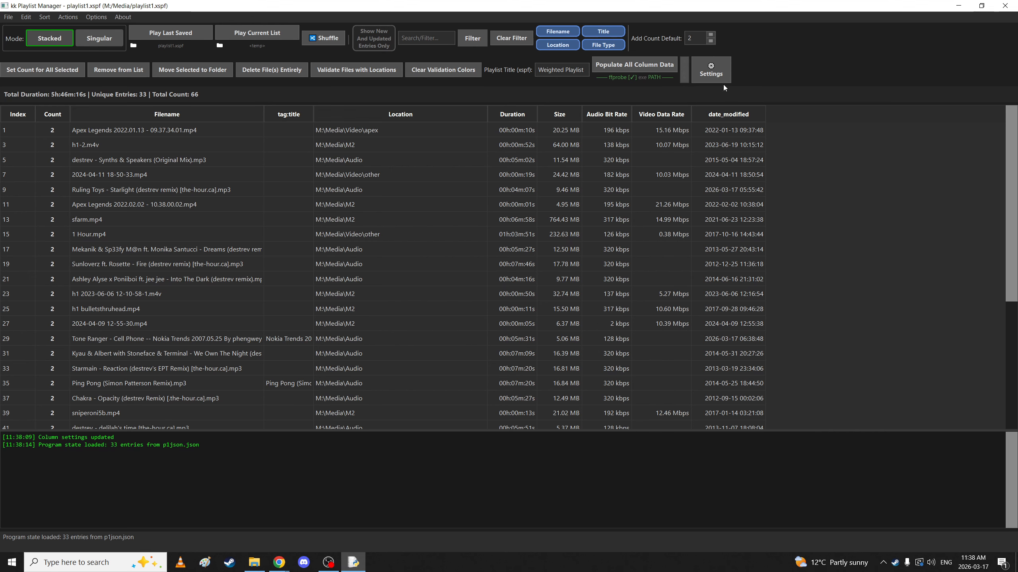
Sort the playlist by Video Data Rate in ascending order, followed by descending order.
{"action": "left_click", "coordinate": [661, 114]}
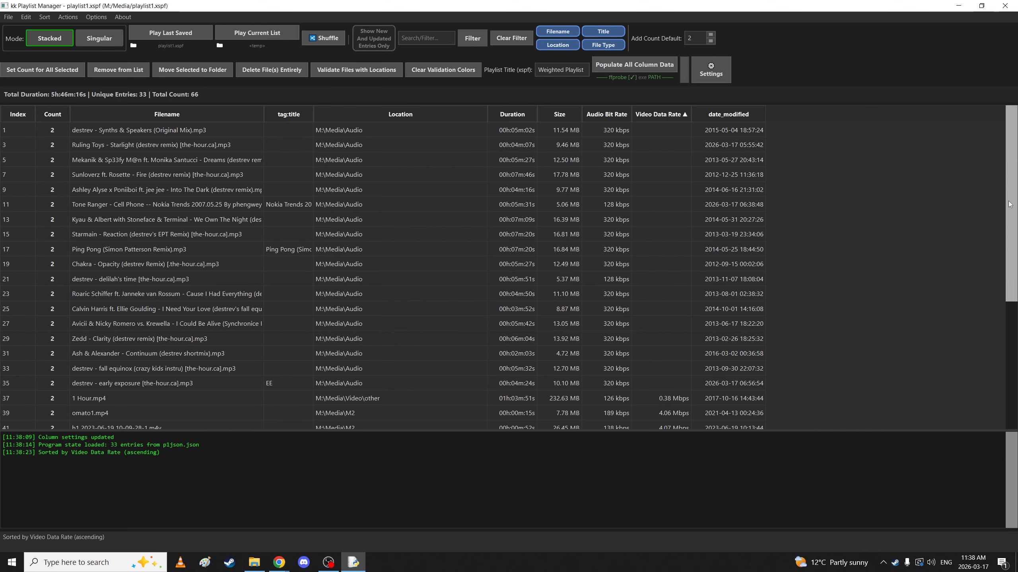
{"action": "mouse_move", "coordinate": [1008, 202]}
{"action": "left_mouse_down"}
{"action": "mouse_move", "coordinate": [999, 318]}
{"action": "mouse_move", "coordinate": [997, 189]}
{"action": "left_mouse_up"}
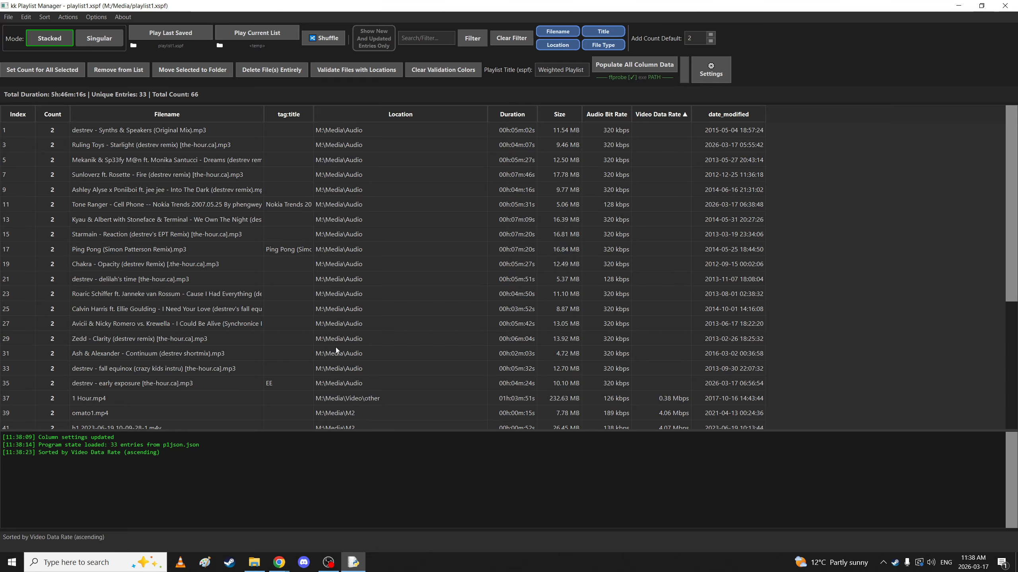
{"action": "left_click", "coordinate": [661, 114]}
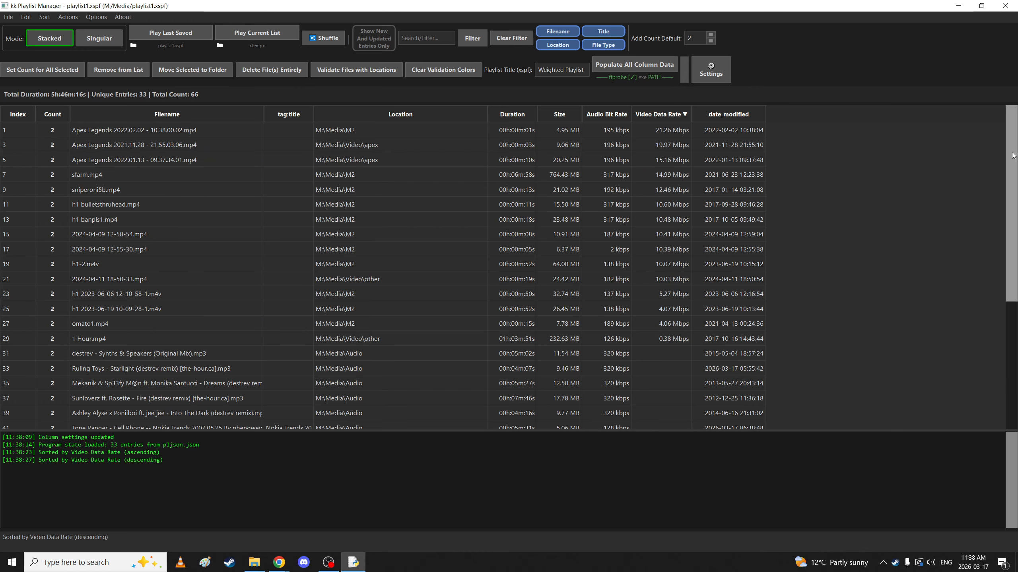
Sort the entries by Duration, by Size in descending order, and finally by Video Data Rate in descending order.
{"action": "left_click", "coordinate": [511, 115]}
{"action": "left_click", "coordinate": [559, 114]}
{"action": "left_click", "coordinate": [560, 114]}
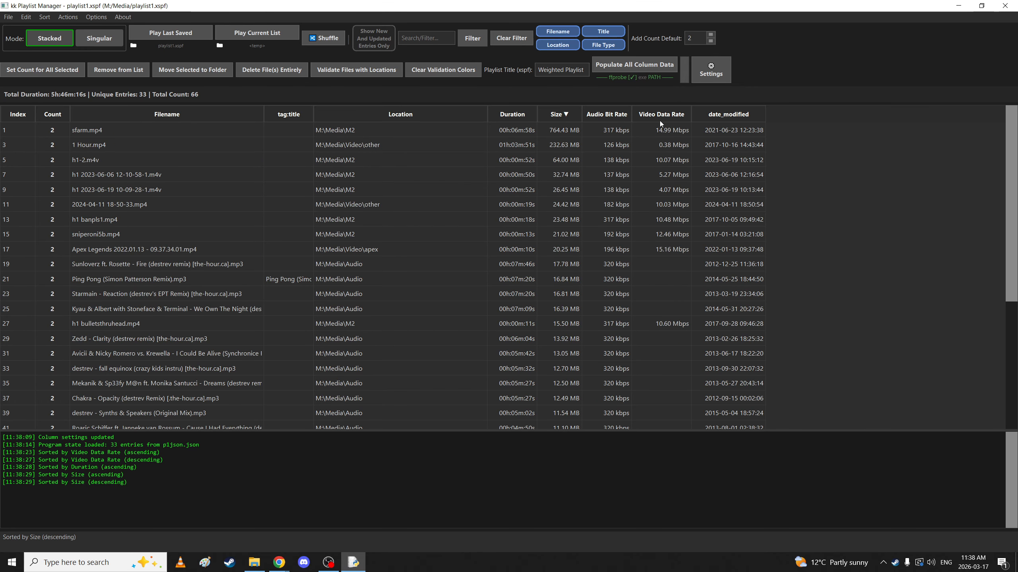
{"action": "left_click", "coordinate": [661, 115]}
{"action": "left_click", "coordinate": [661, 115]}
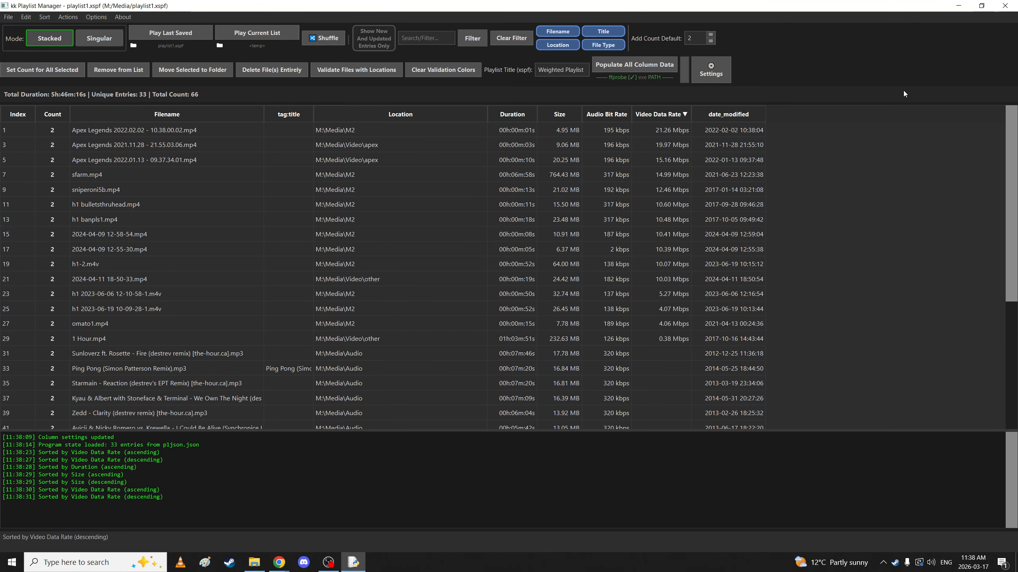
Filter the playlist for h1 and compare different combinations of the Filename, Location, Title and File Type search scopes.
{"action": "left_click", "coordinate": [431, 37]}
{"action": "type", "text": "h1"}
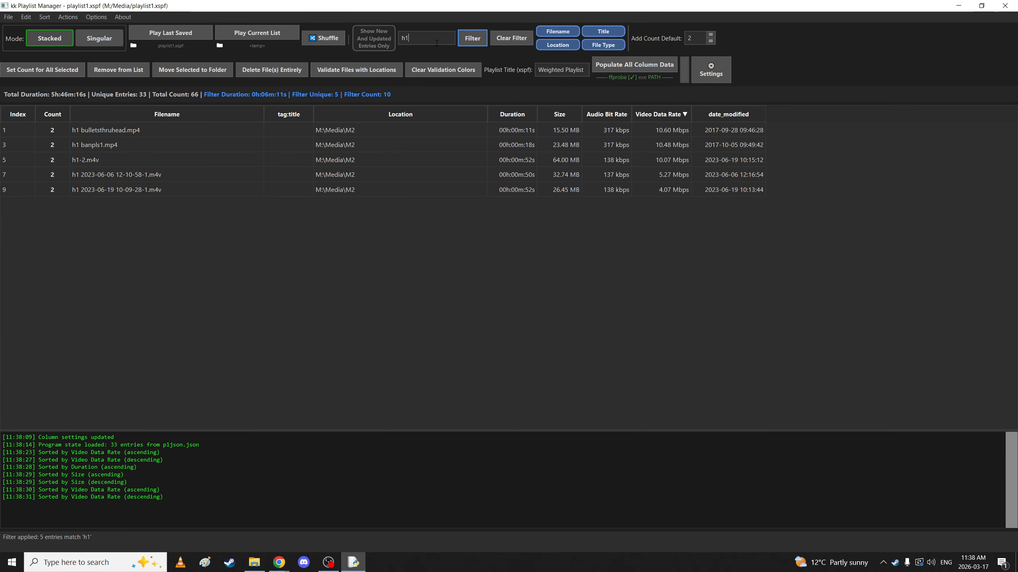
{"action": "left_click", "coordinate": [558, 33]}
{"action": "left_click", "coordinate": [563, 47]}
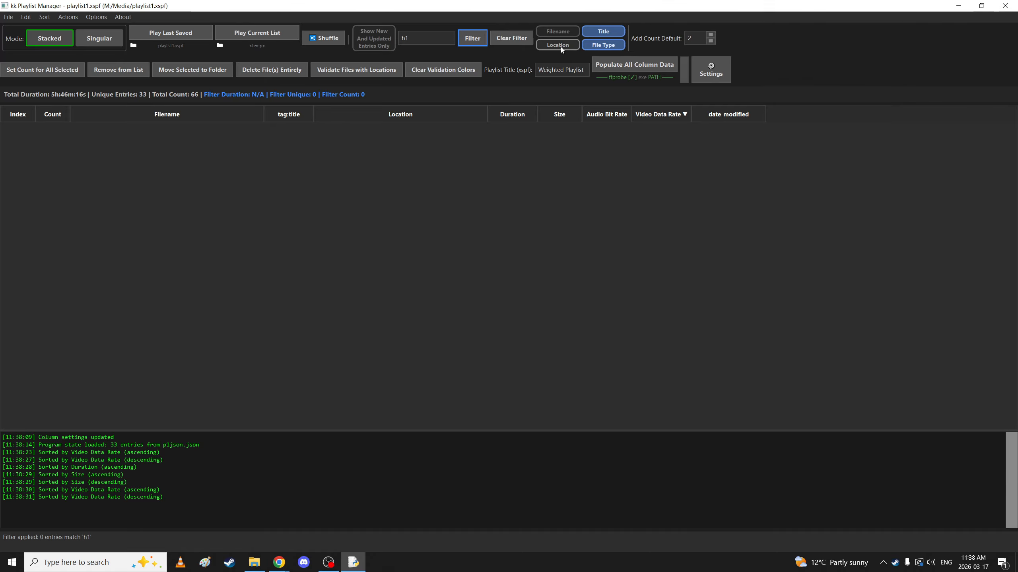
{"action": "left_click", "coordinate": [571, 32]}
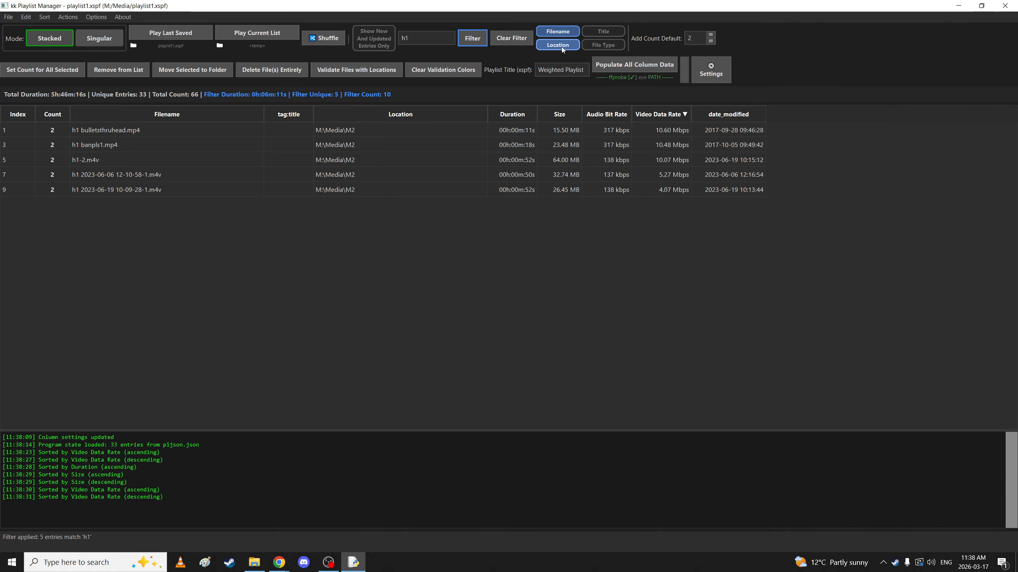
Restrict the search scope to File Type only and filter the playlist for mp4.
{"action": "left_click", "coordinate": [603, 45]}
{"action": "left_click", "coordinate": [438, 35]}
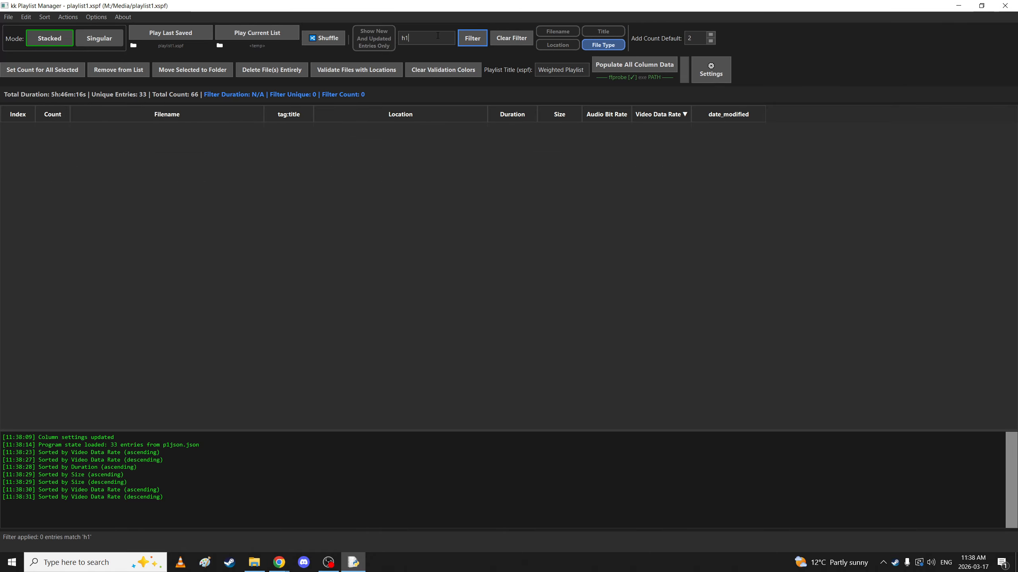
{"action": "key", "text": "BackSpace"}
{"action": "key", "text": "BackSpace"}
{"action": "type", "text": "mp4"}
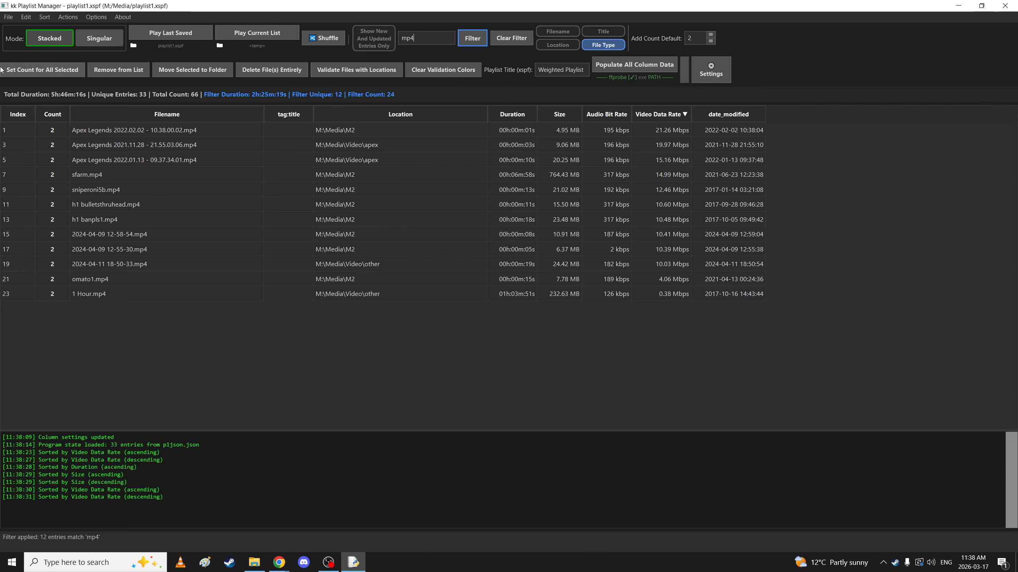
Try saving the filtered list as a new playlist, cancel the save, and clear the mp4 filter.
{"action": "left_click", "coordinate": [8, 17]}
{"action": "left_click", "coordinate": [39, 115]}
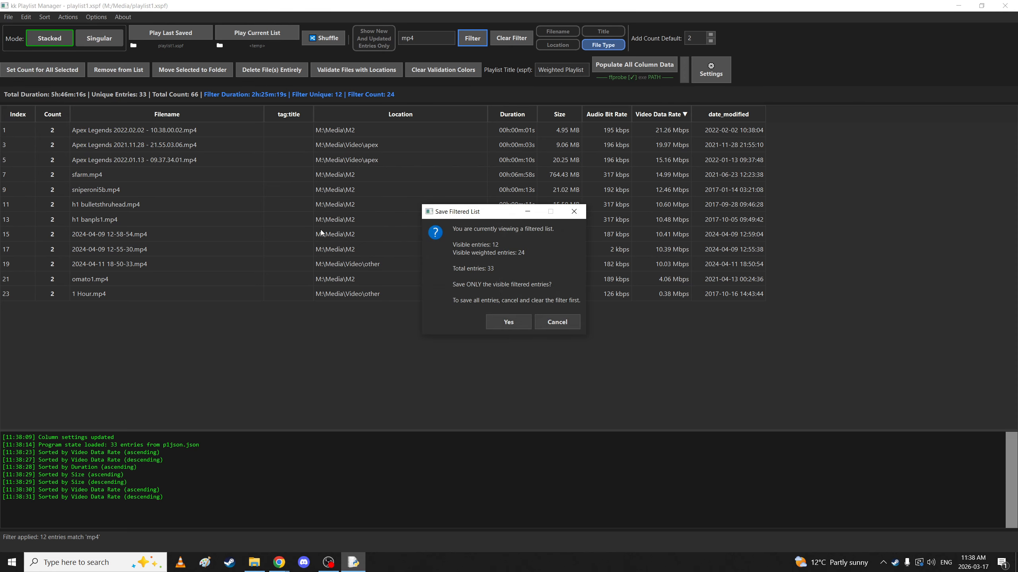
{"action": "left_click", "coordinate": [556, 322]}
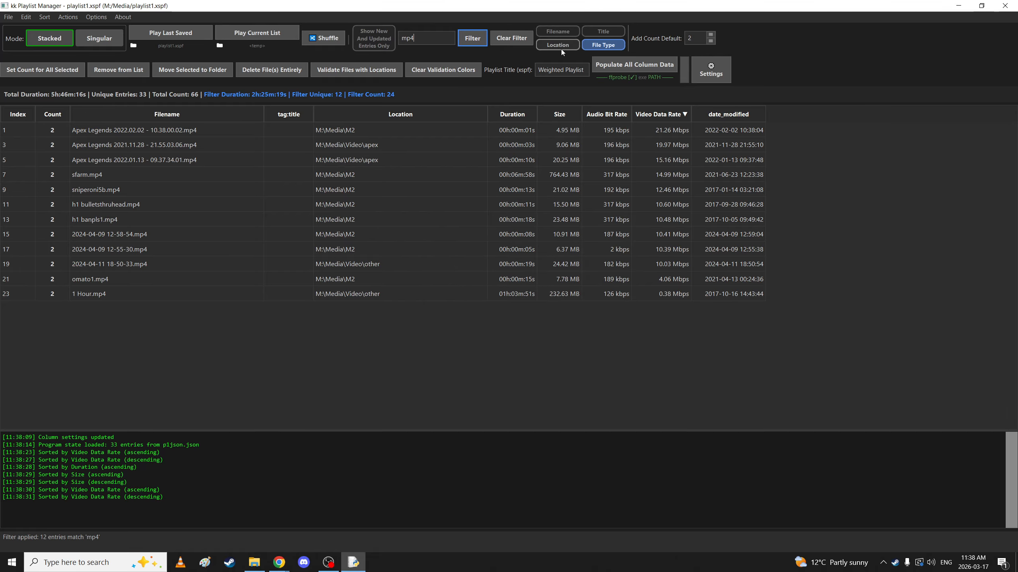
{"action": "left_click", "coordinate": [511, 38]}
{"action": "left_click", "coordinate": [158, 234]}
{"action": "left_click", "coordinate": [158, 388], "text": "shift"}
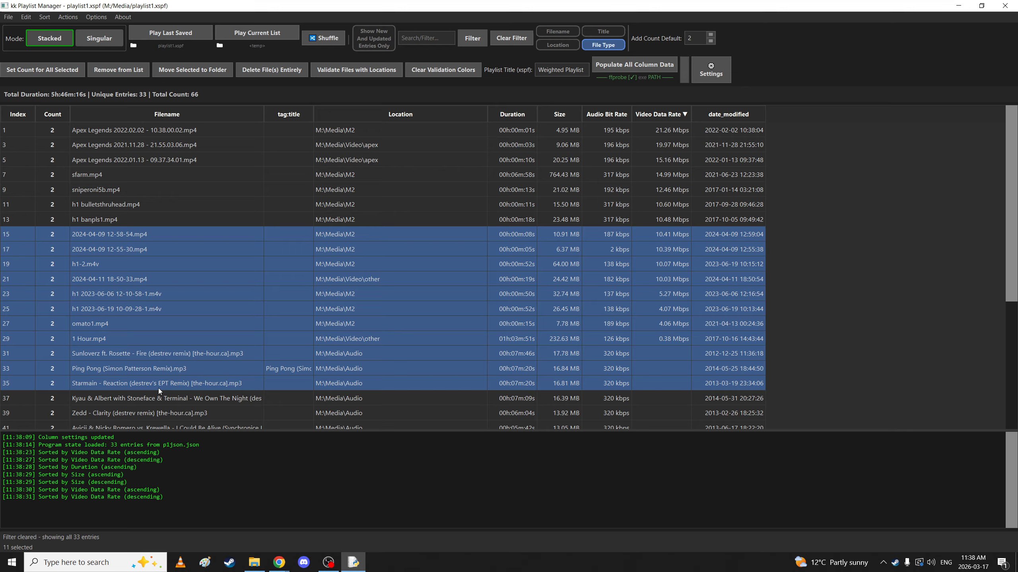
{"action": "left_click", "coordinate": [8, 20]}
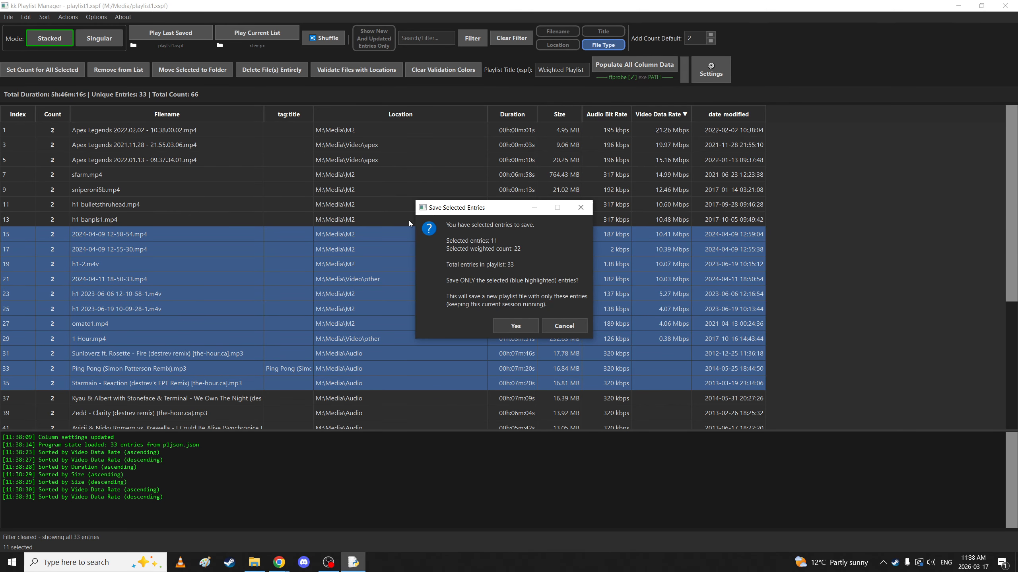
{"action": "left_click", "coordinate": [564, 326]}
{"action": "left_click", "coordinate": [7, 17]}
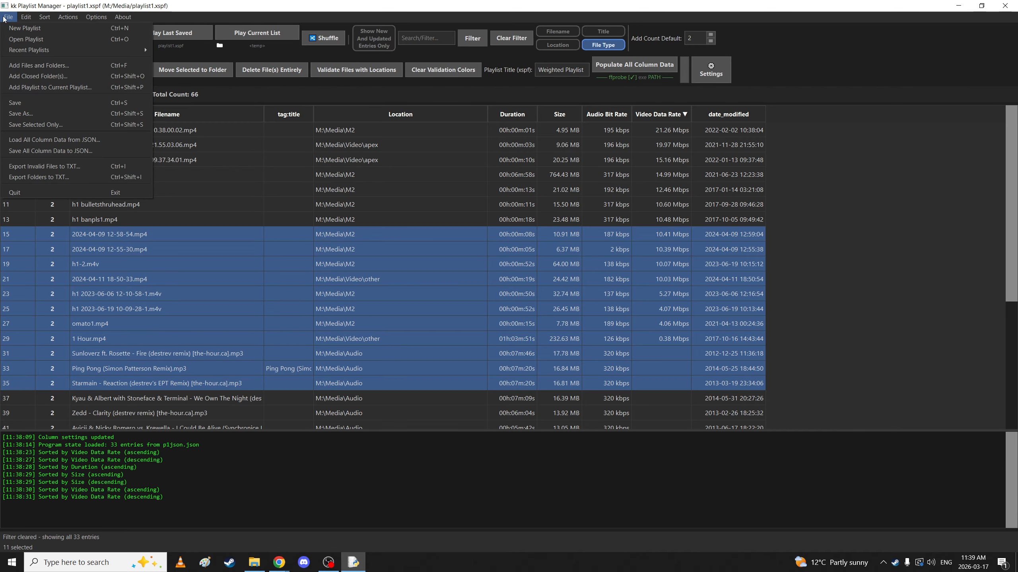
{"action": "left_click", "coordinate": [366, 205]}
{"action": "left_click", "coordinate": [952, 211]}
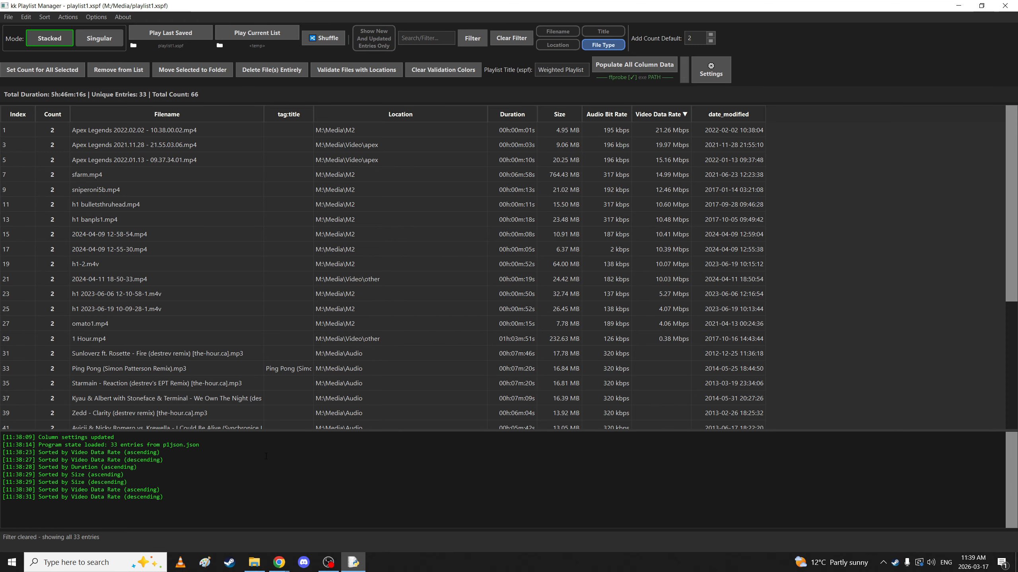
Switch to File Explorer, open the Media folder on the M: drive, and move the window clear of the playlist.
{"action": "left_click", "coordinate": [254, 562]}
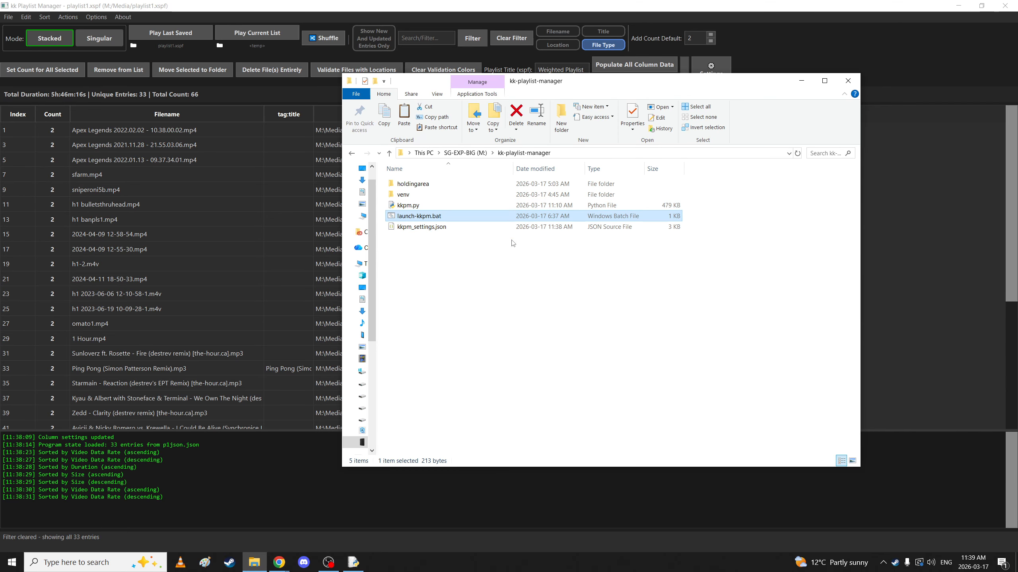
{"action": "left_click", "coordinate": [465, 153]}
{"action": "double_click", "coordinate": [412, 249]}
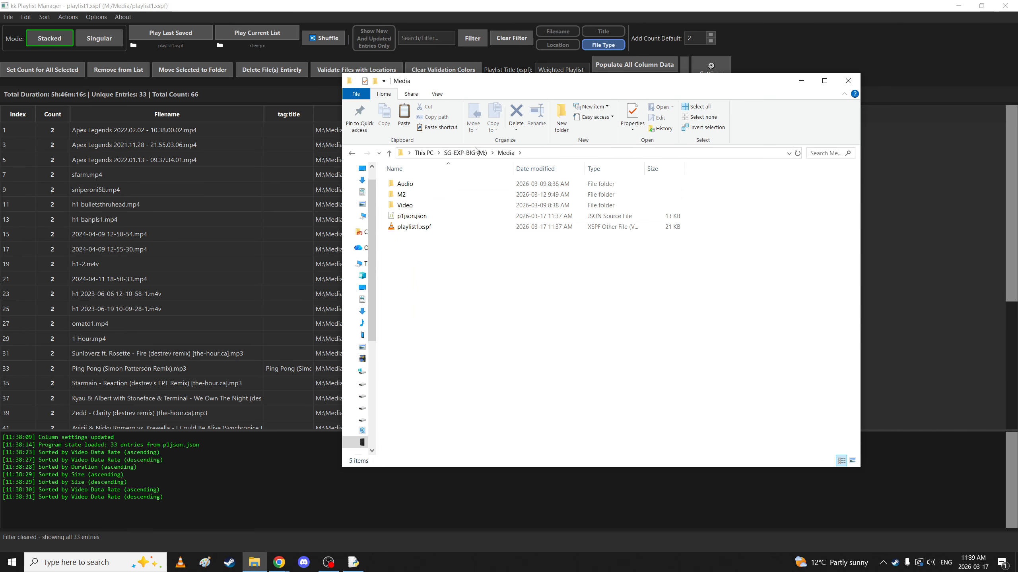
{"action": "left_click_drag", "start_coordinate": [451, 83], "coordinate": [636, 165]}
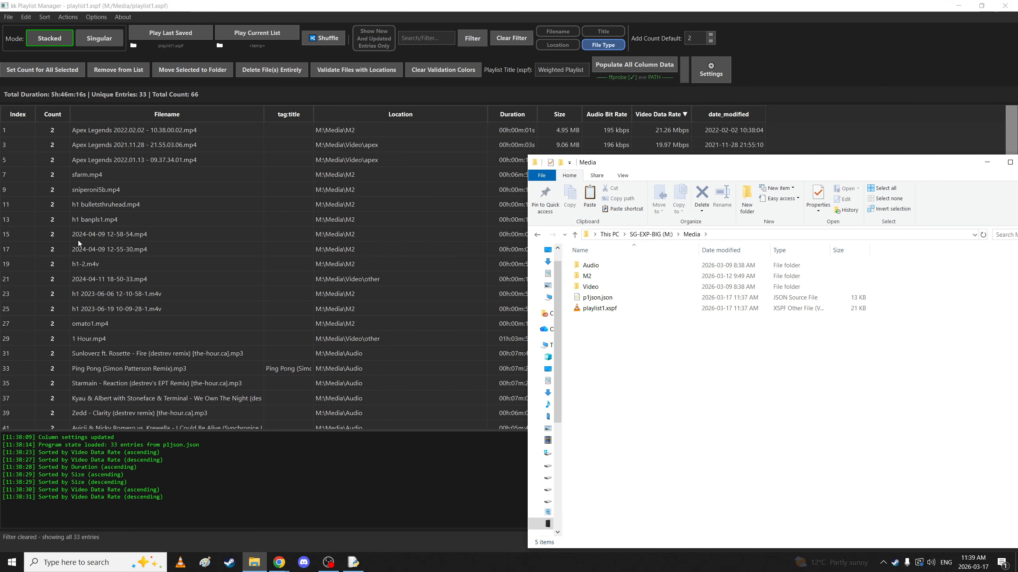
Set the default add count to 3 and add all files from playlist1.xspf to the session with that increment count.
{"action": "left_click", "coordinate": [710, 36]}
{"action": "left_click", "coordinate": [693, 39]}
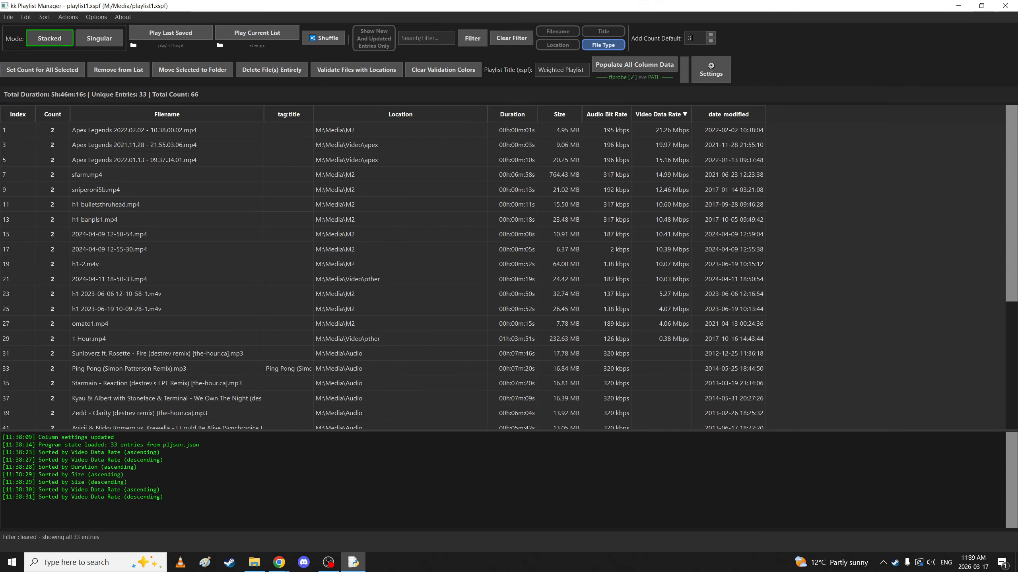
{"action": "key", "text": "alt+Tab"}
{"action": "left_click_drag", "start_coordinate": [600, 309], "coordinate": [401, 252]}
{"action": "left_click", "coordinate": [438, 196]}
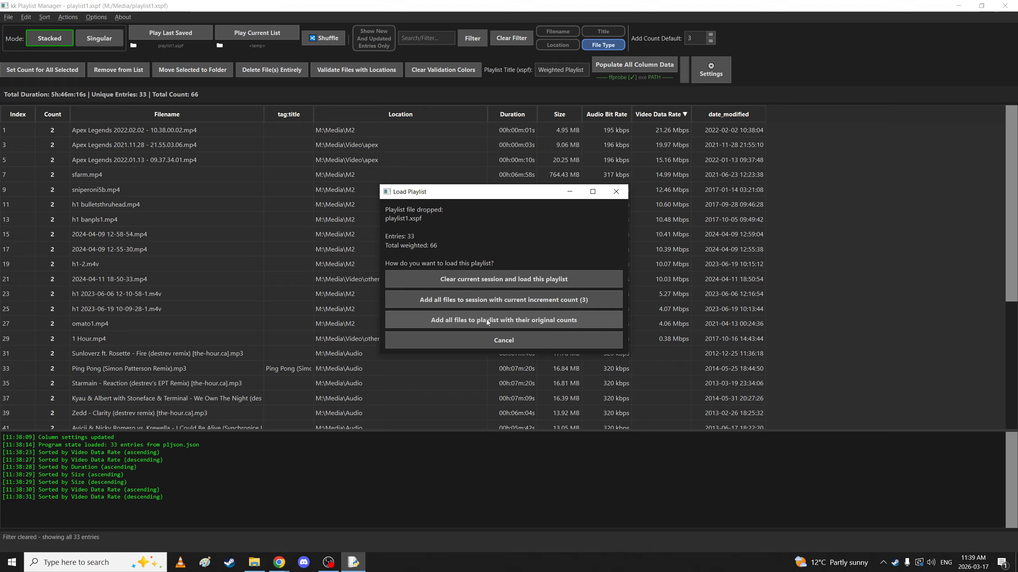
{"action": "left_click", "coordinate": [511, 300]}
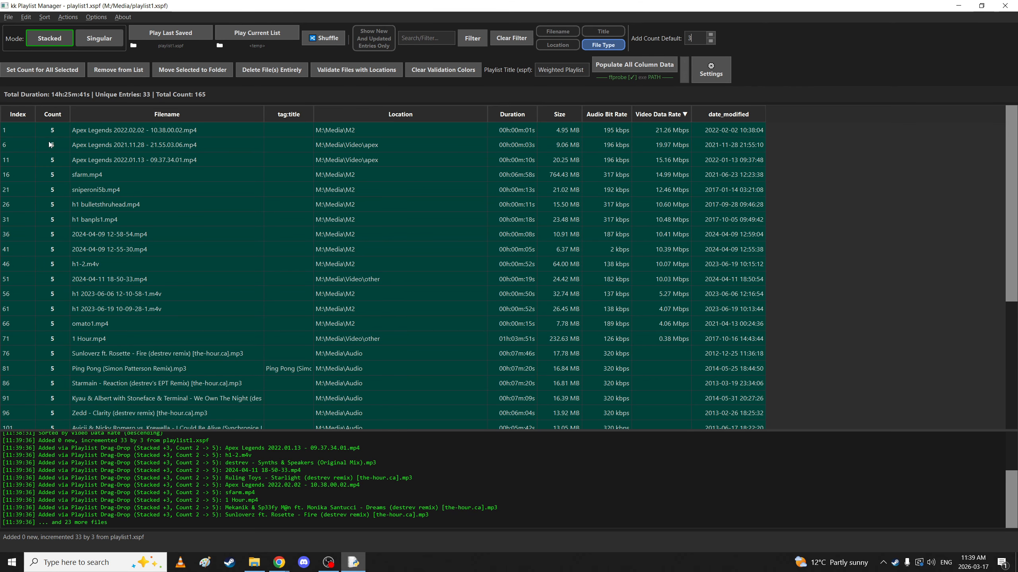
{"action": "scroll", "coordinate": [994, 188], "scroll_direction": "down", "scroll_amount": 5}
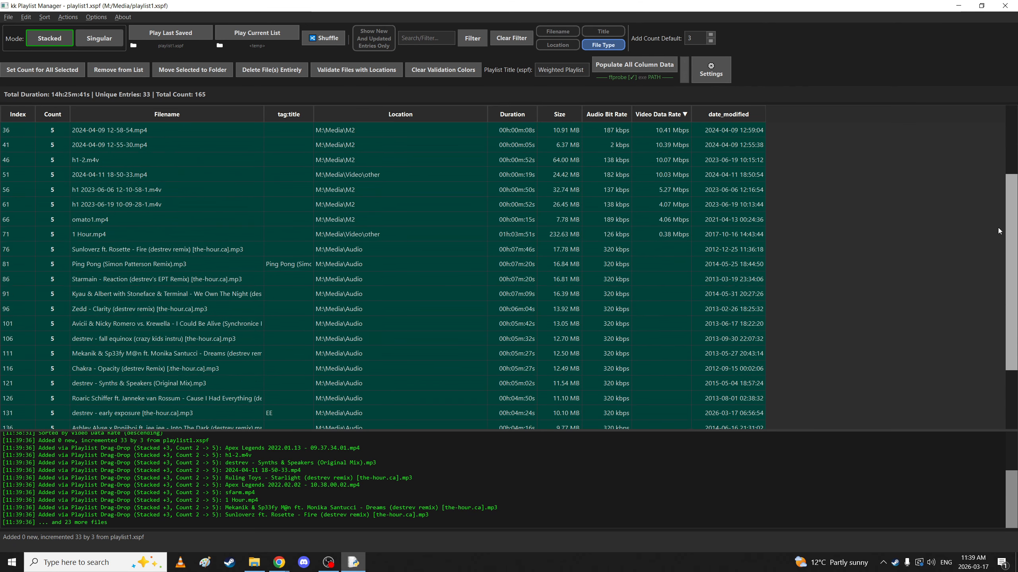
{"action": "scroll", "coordinate": [814, 149], "scroll_direction": "up", "scroll_amount": 5}
Add all files from p1json.json in File Explorer's Media folder to the playlist with their original counts.
{"action": "key", "text": "alt+Tab"}
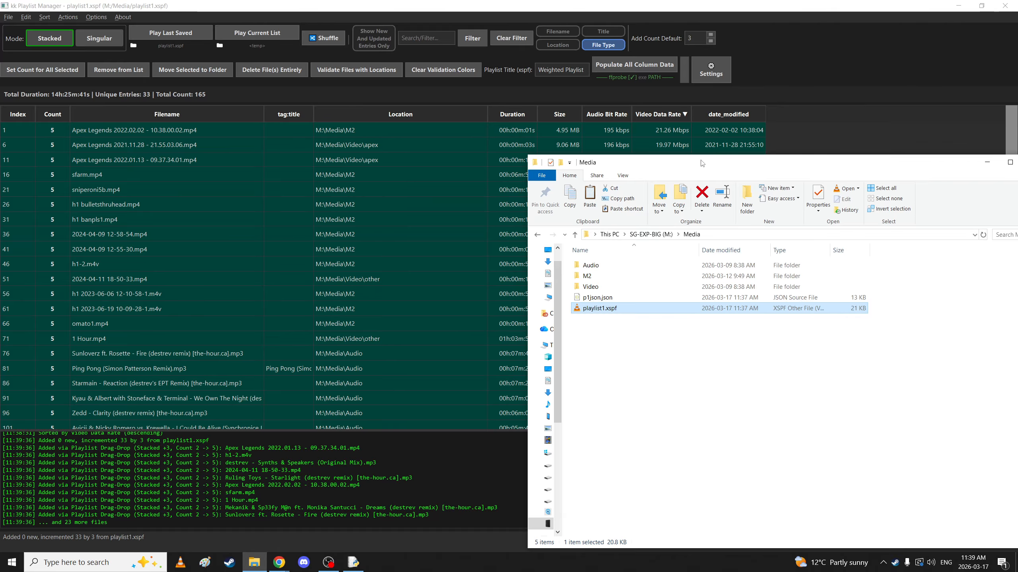
{"action": "left_click_drag", "start_coordinate": [605, 301], "coordinate": [366, 213]}
{"action": "left_click", "coordinate": [474, 199]}
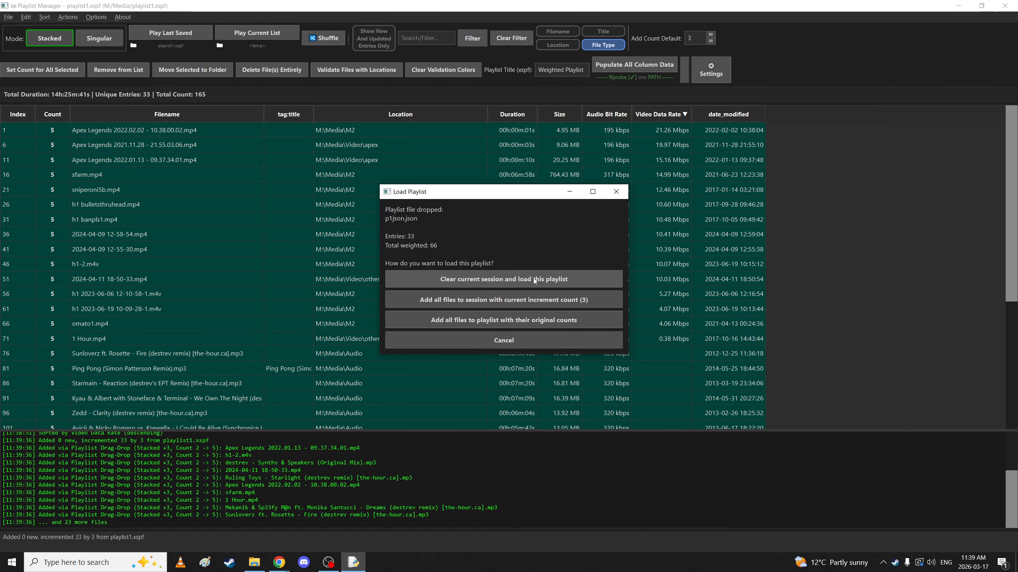
{"action": "left_click", "coordinate": [470, 321]}
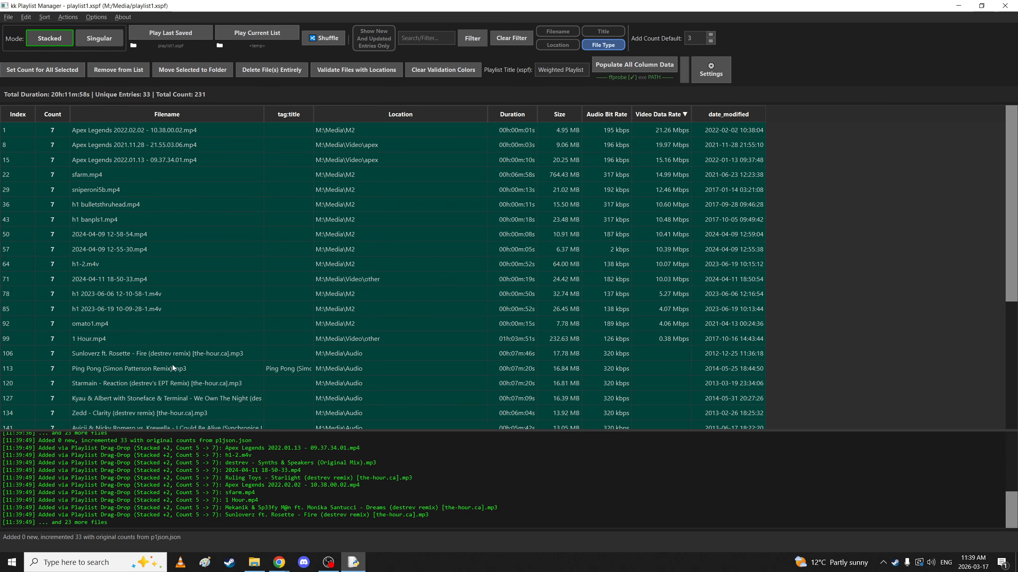
Check the merged entries with the new-and-updated filter, clear that filter, and clear the validation colors.
{"action": "scroll", "coordinate": [466, 186], "scroll_direction": "down", "scroll_amount": 4}
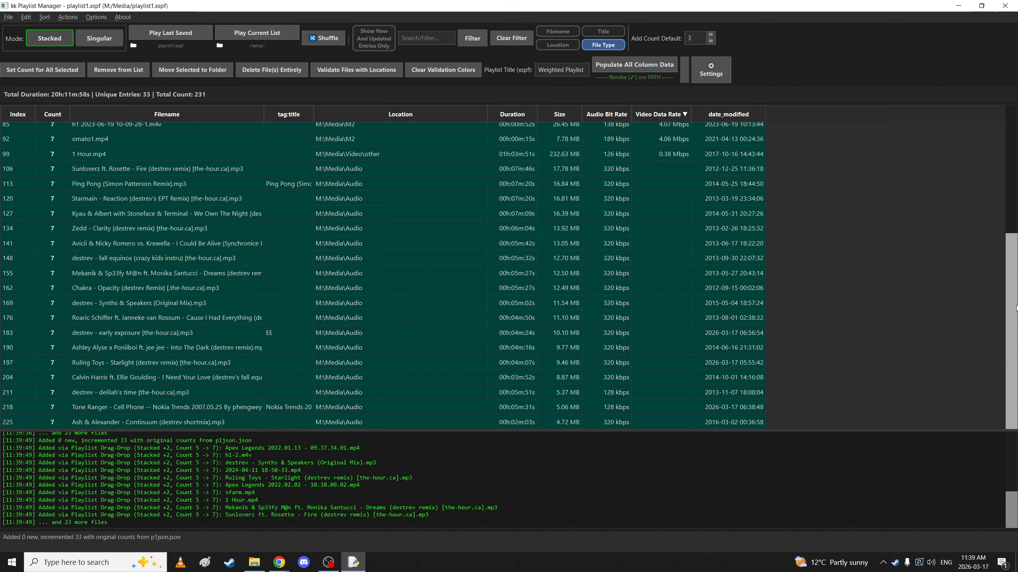
{"action": "scroll", "coordinate": [466, 186], "scroll_direction": "up", "scroll_amount": 4}
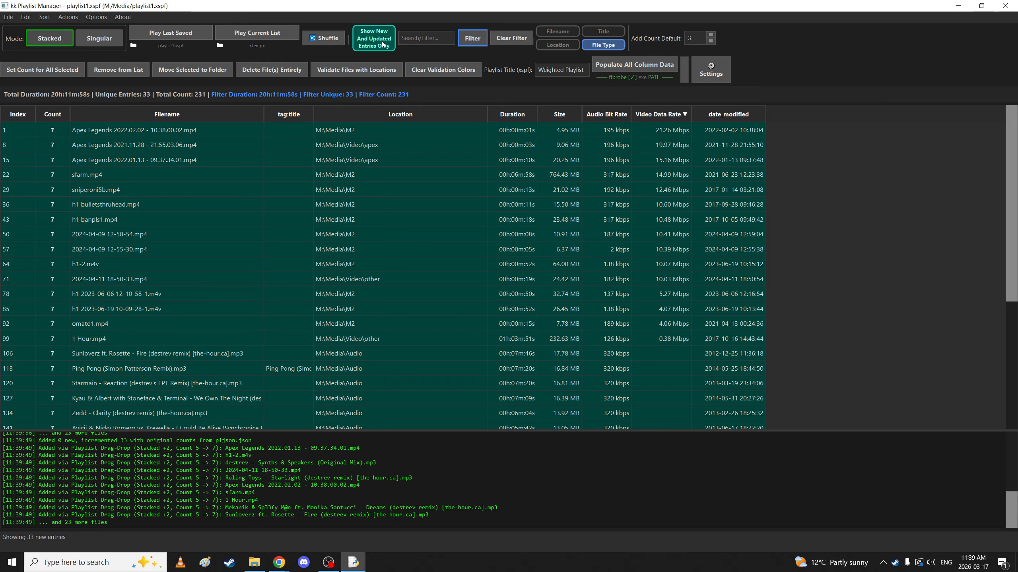
{"action": "left_click", "coordinate": [517, 41]}
{"action": "left_click", "coordinate": [416, 69]}
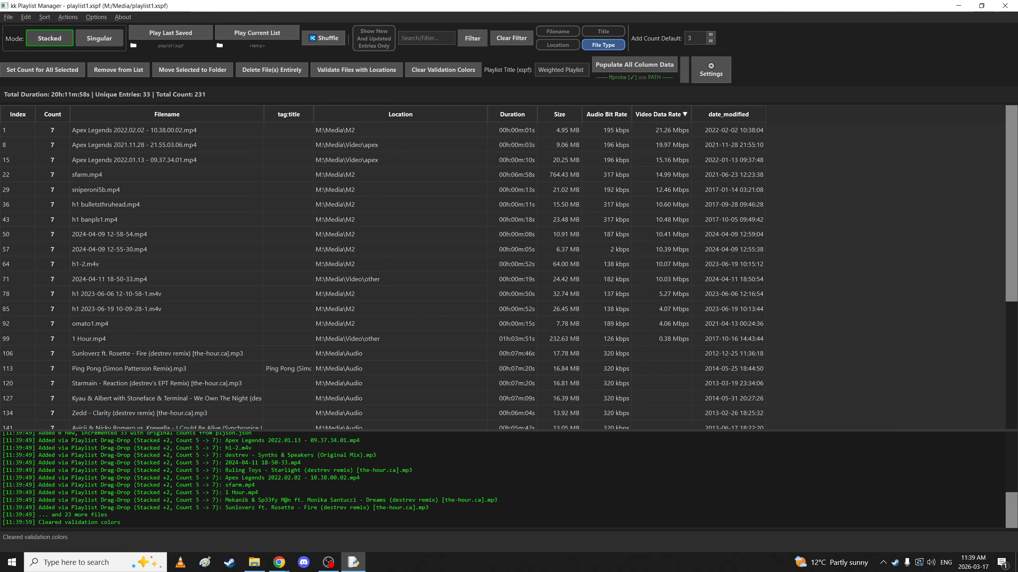
Add the Video folder from File Explorer to the playlist, then show only new and updated entries and clear that filter.
{"action": "left_click", "coordinate": [254, 563]}
{"action": "left_click_drag", "start_coordinate": [595, 287], "coordinate": [358, 210]}
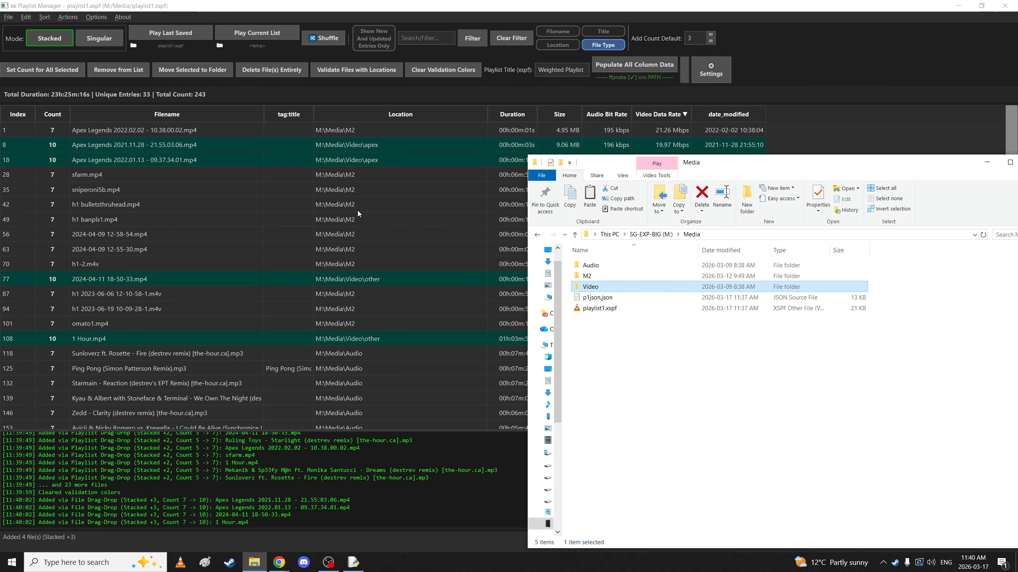
{"action": "left_click", "coordinate": [376, 6]}
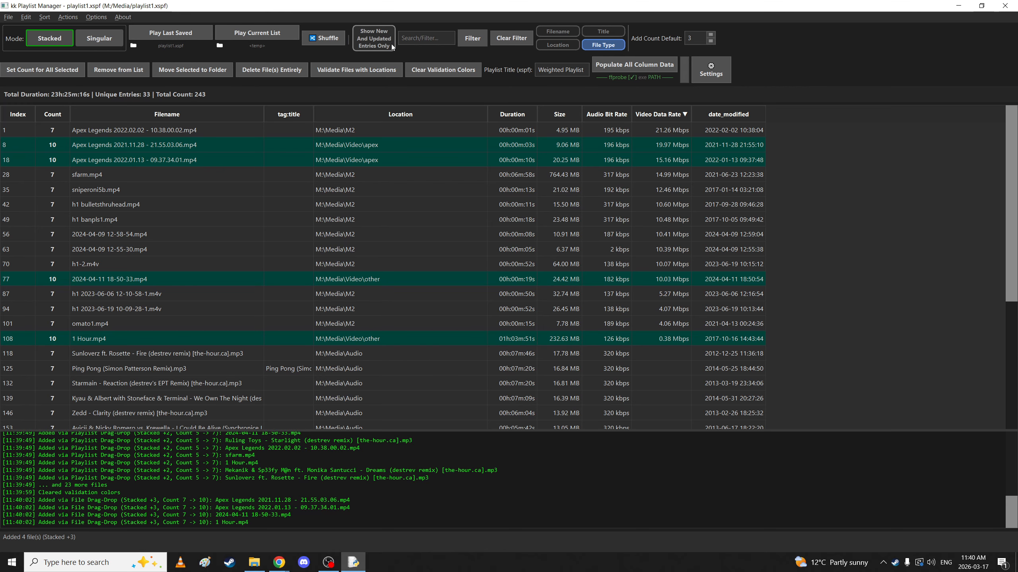
{"action": "left_click", "coordinate": [372, 38]}
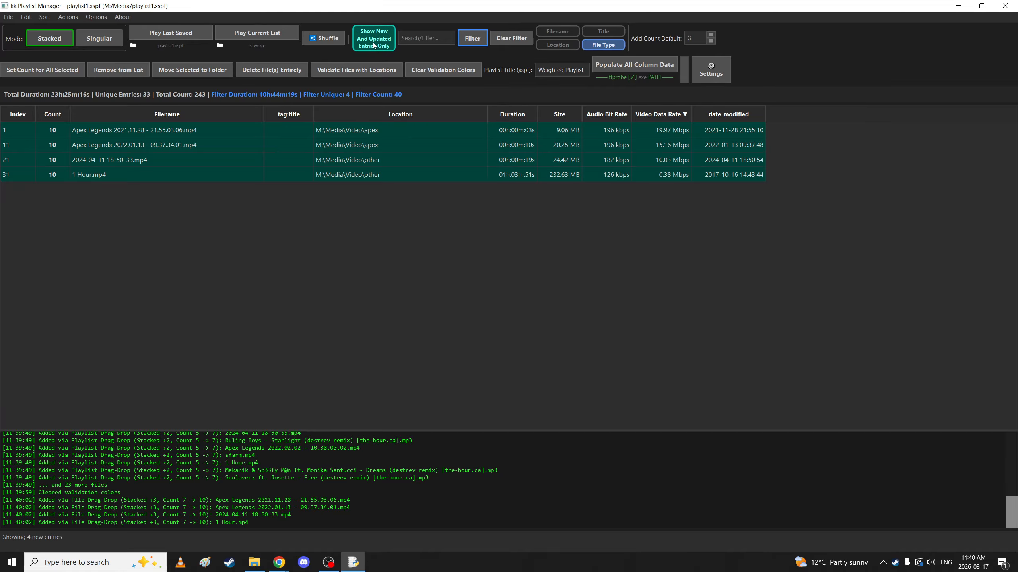
{"action": "left_click", "coordinate": [511, 38]}
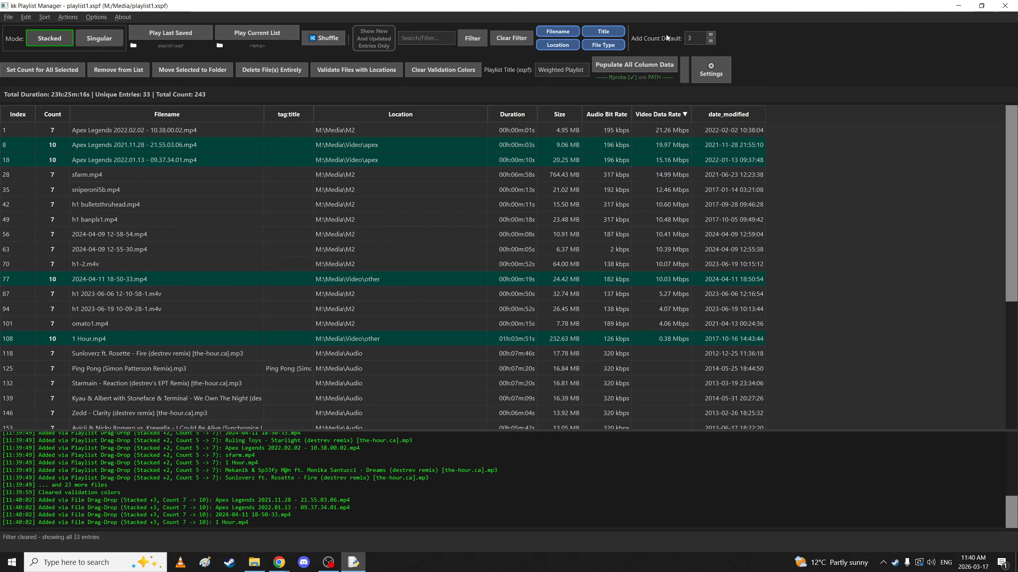
Examine the dialog, text size, worker count and column scope options in the General and ffmpeg/ffprobe settings.
{"action": "left_click", "coordinate": [706, 71]}
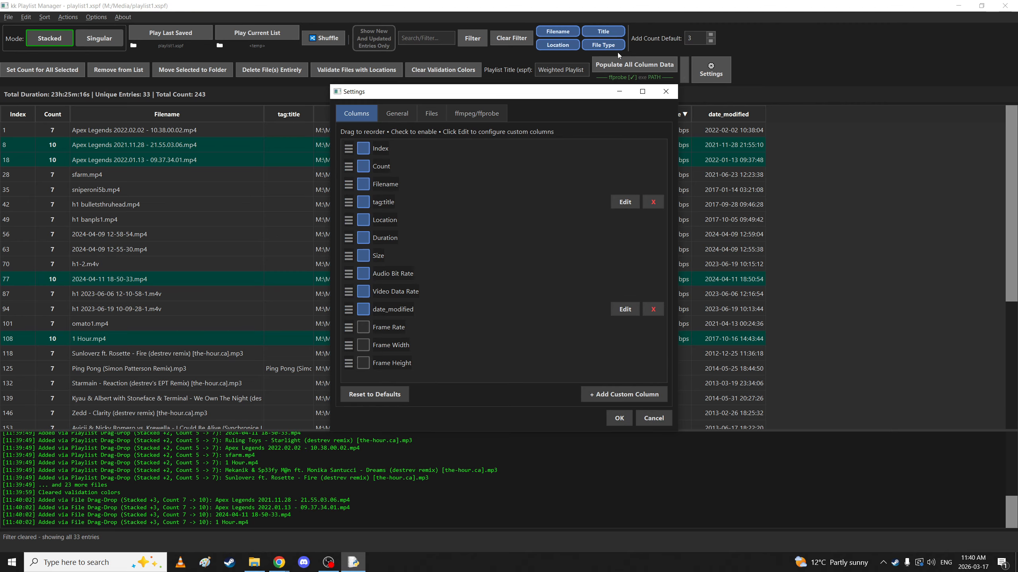
{"action": "left_click", "coordinate": [415, 113]}
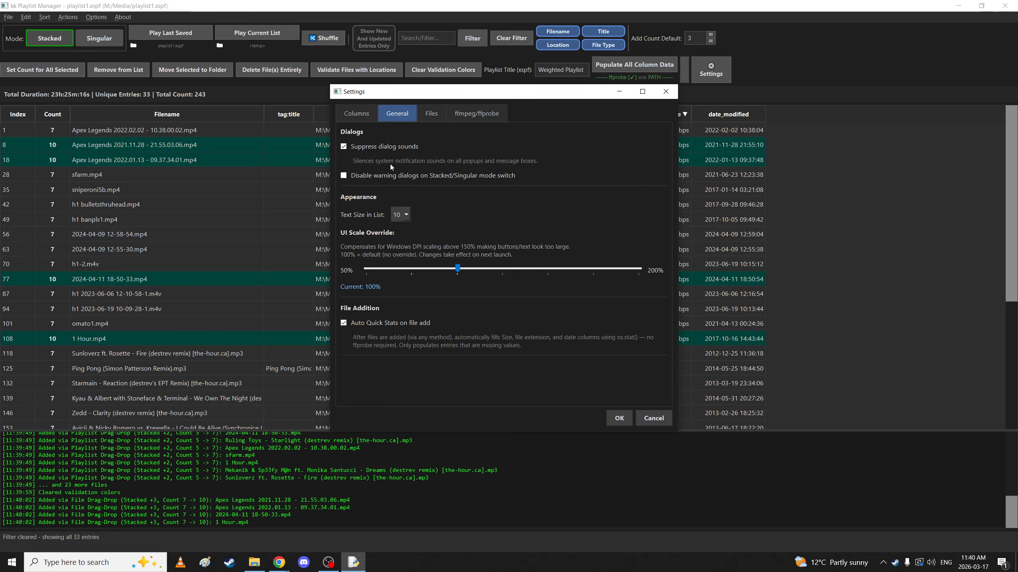
{"action": "left_click", "coordinate": [344, 176]}
{"action": "left_click", "coordinate": [398, 216]}
{"action": "left_click", "coordinate": [399, 217]}
{"action": "left_click", "coordinate": [479, 115]}
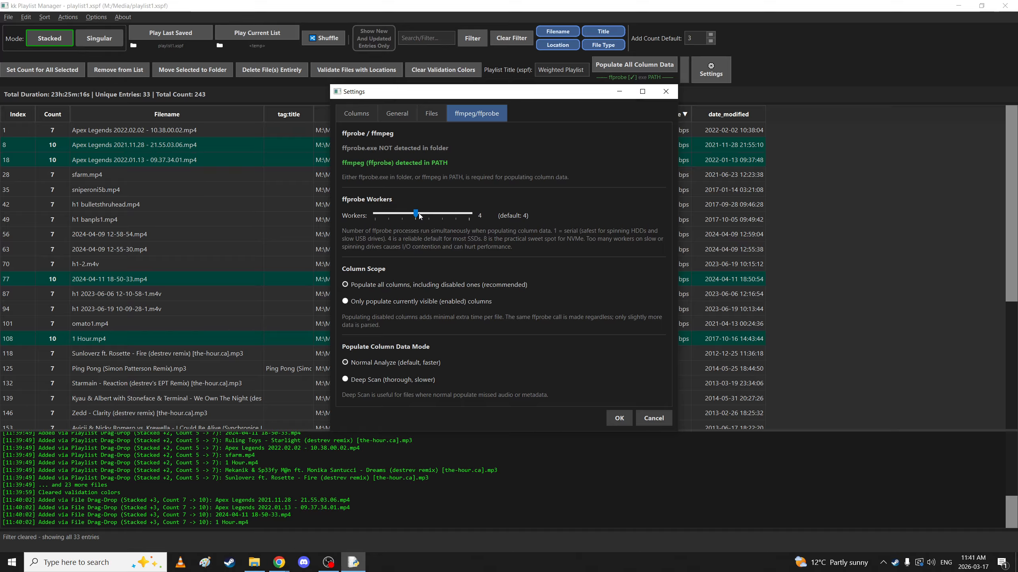
{"action": "left_click", "coordinate": [346, 284]}
Enable the Frame Rate column in the column settings and apply the change.
{"action": "left_click", "coordinate": [364, 118]}
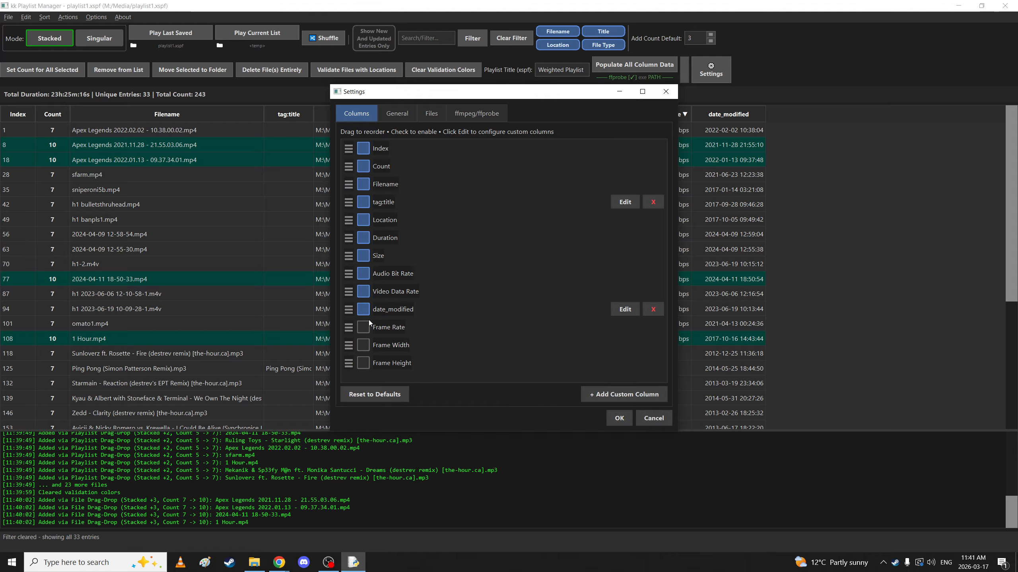
{"action": "left_click", "coordinate": [363, 329]}
{"action": "left_click", "coordinate": [617, 419]}
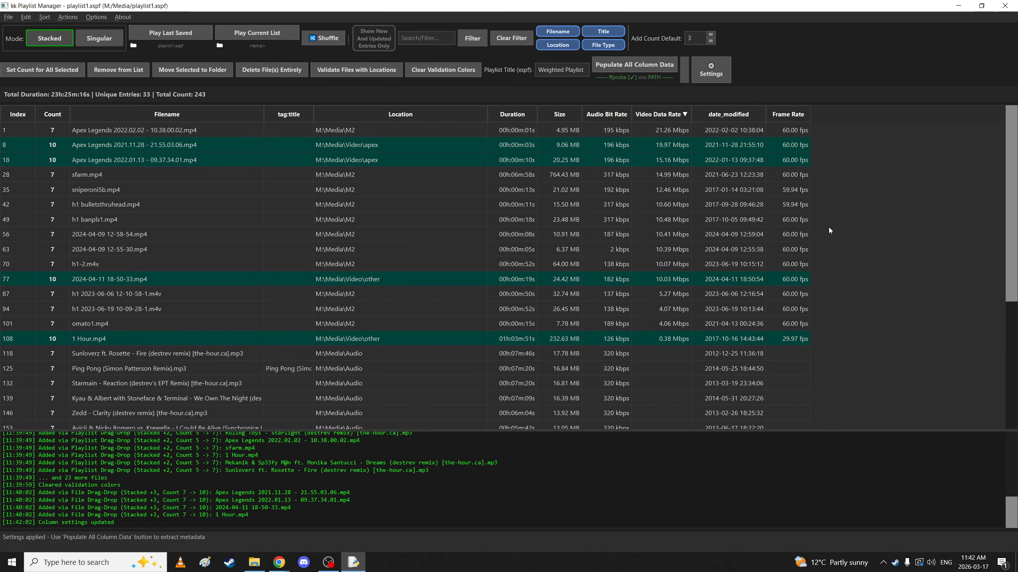
Review the Populate Column Data Mode options in the ffmpeg/ffprobe settings and close the settings.
{"action": "left_click", "coordinate": [710, 72]}
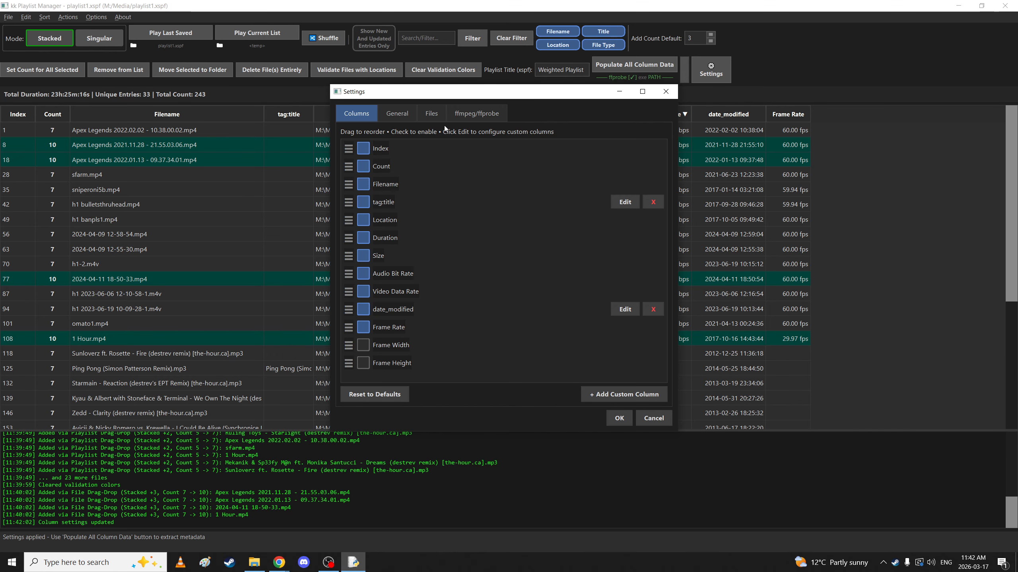
{"action": "left_click", "coordinate": [470, 113]}
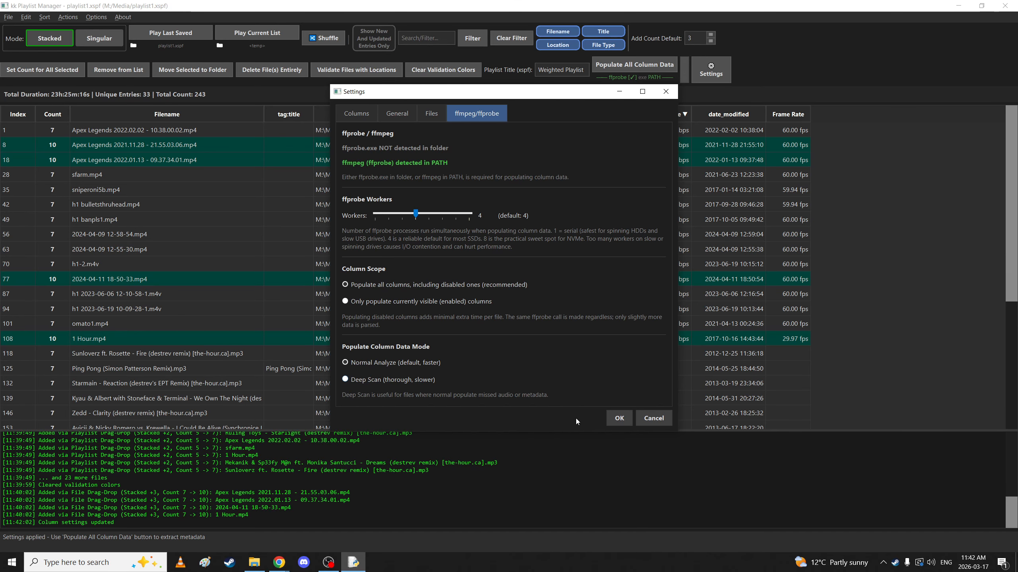
{"action": "left_click", "coordinate": [620, 418]}
{"action": "left_click", "coordinate": [265, 235]}
{"action": "left_click", "coordinate": [200, 262], "text": "shift"}
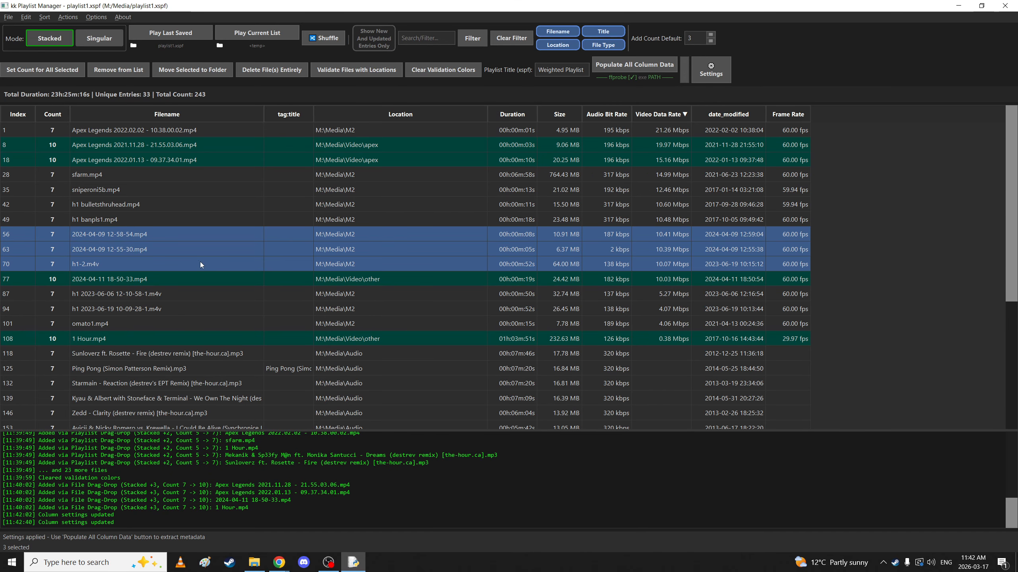
{"action": "right_click", "coordinate": [201, 262]}
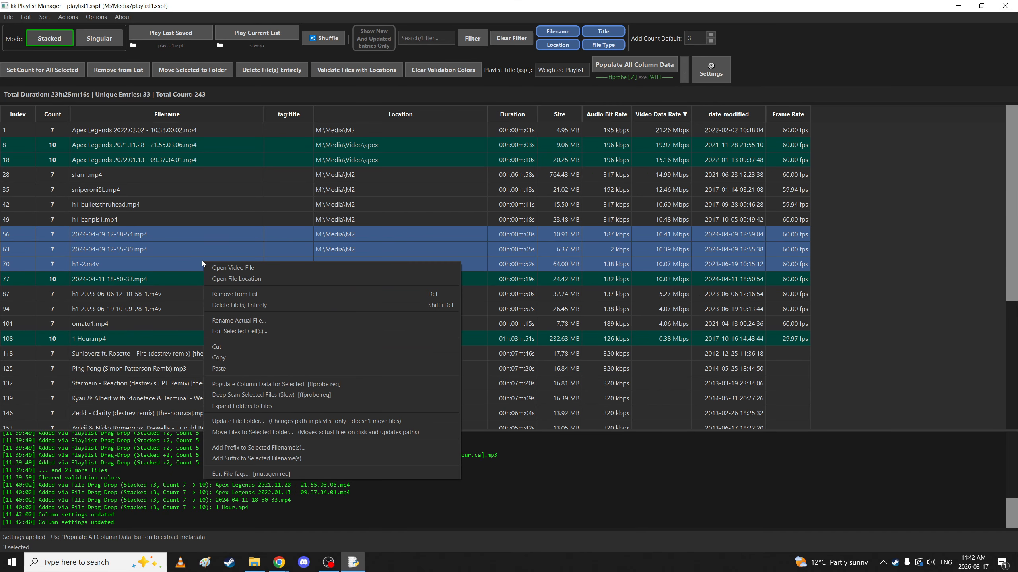
{"action": "left_click", "coordinate": [313, 395]}
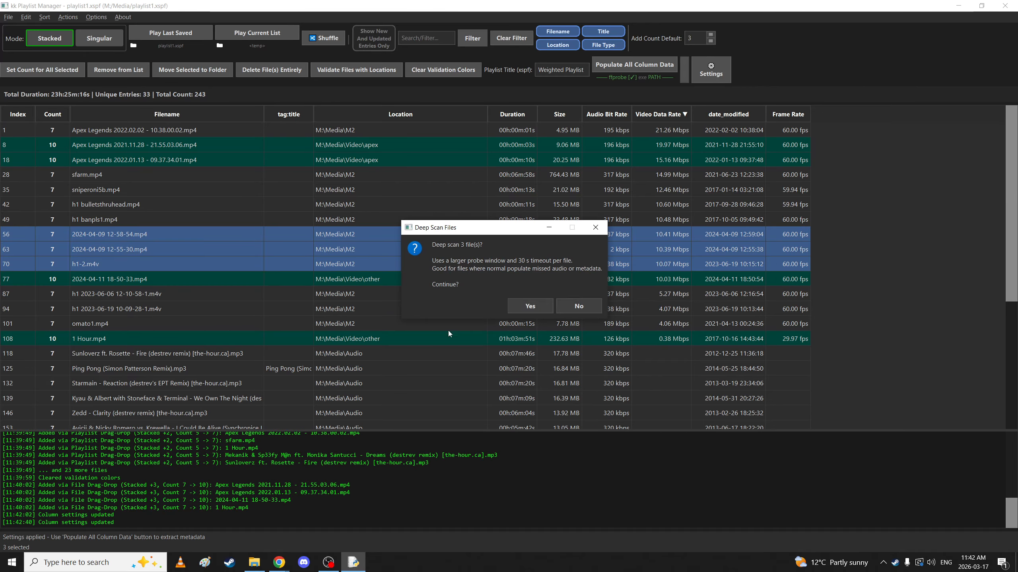
{"action": "left_click", "coordinate": [528, 307]}
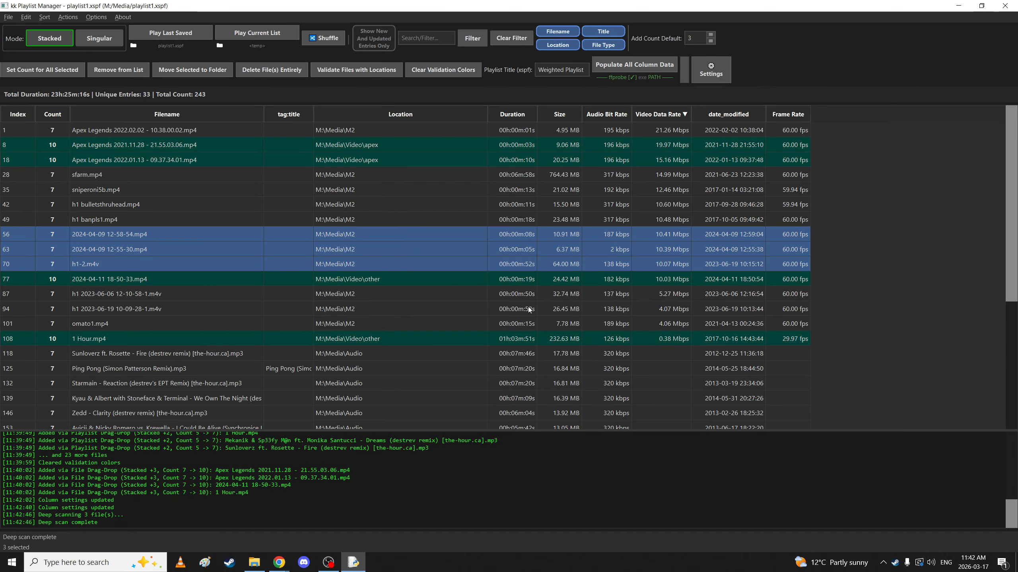
Revisit the ffmpeg/ffprobe settings to examine the Deep Scan option, and close them without changes.
{"action": "left_click", "coordinate": [269, 265]}
{"action": "left_click", "coordinate": [709, 70]}
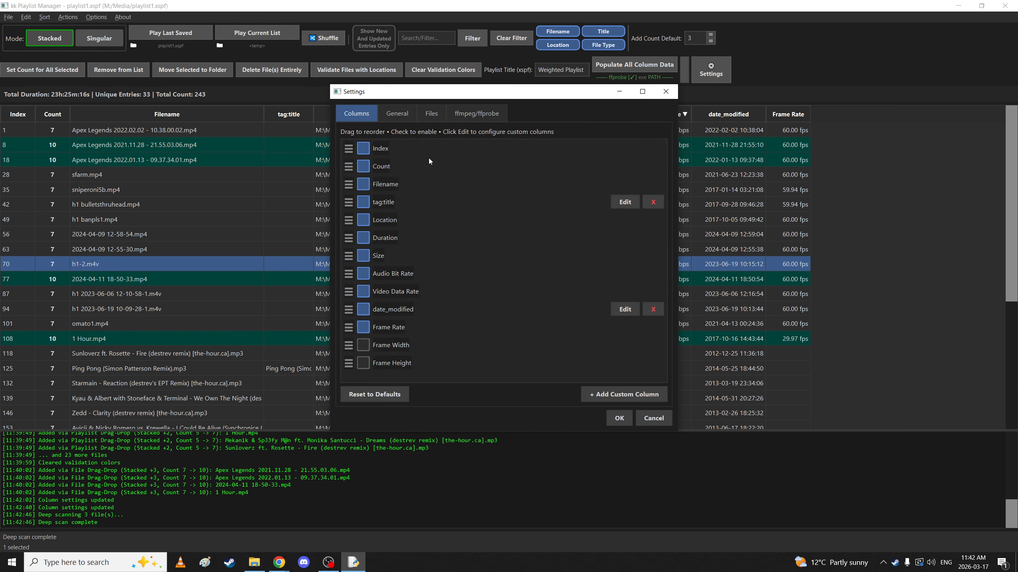
{"action": "left_click", "coordinate": [468, 115]}
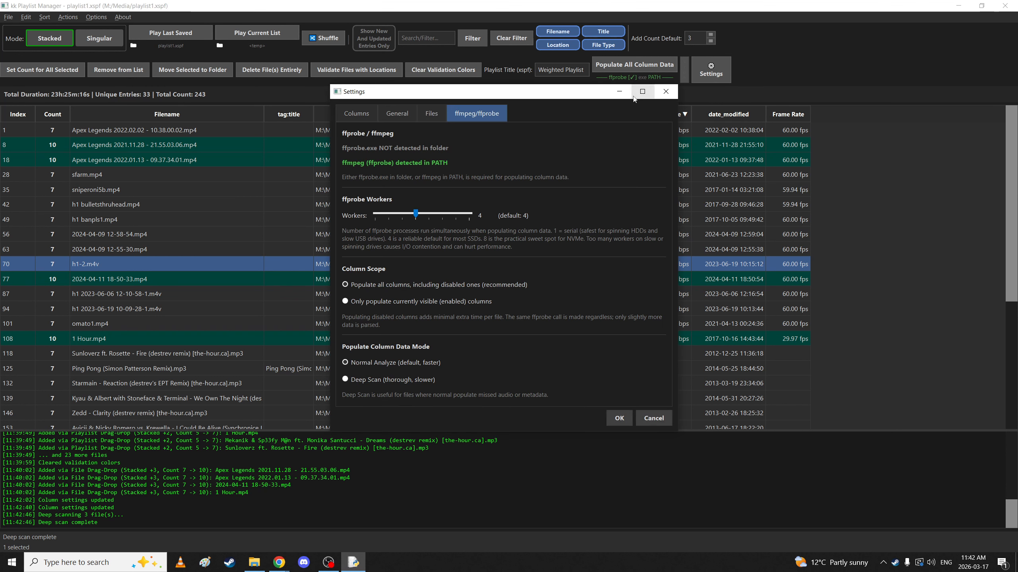
{"action": "left_click", "coordinate": [665, 92]}
Clear the filter and the validation colors, and deselect the playlist entries.
{"action": "left_click", "coordinate": [377, 206]}
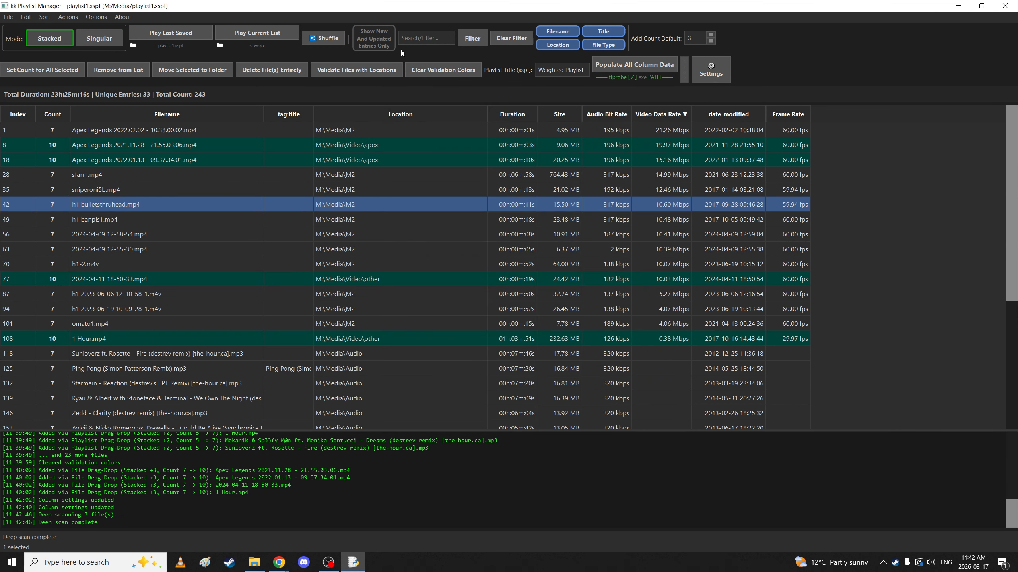
{"action": "left_click", "coordinate": [511, 39]}
{"action": "left_click", "coordinate": [444, 69]}
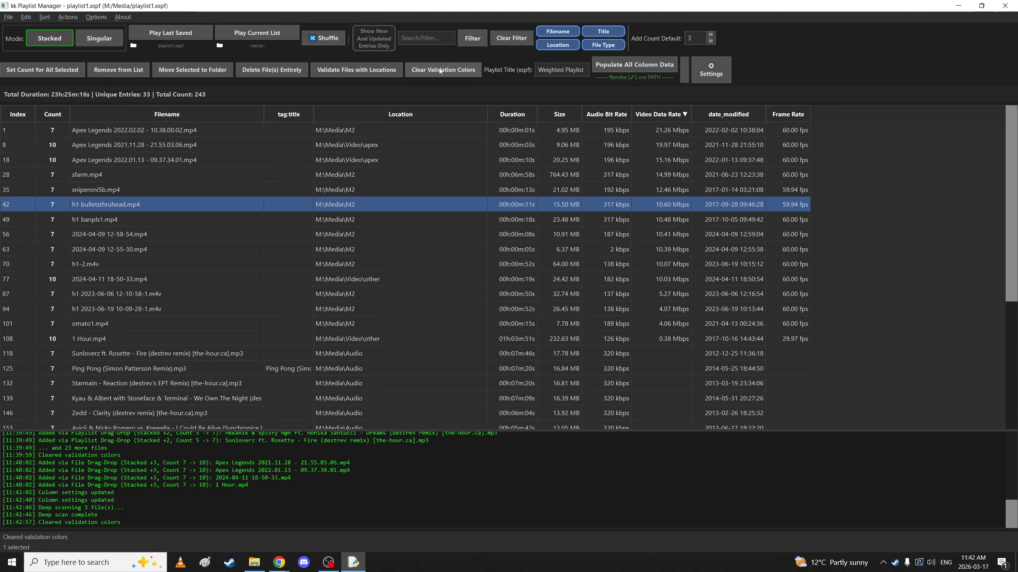
{"action": "left_click", "coordinate": [882, 214]}
Turn on redaction of filenames and locations in the file settings and apply it.
{"action": "left_click", "coordinate": [721, 74]}
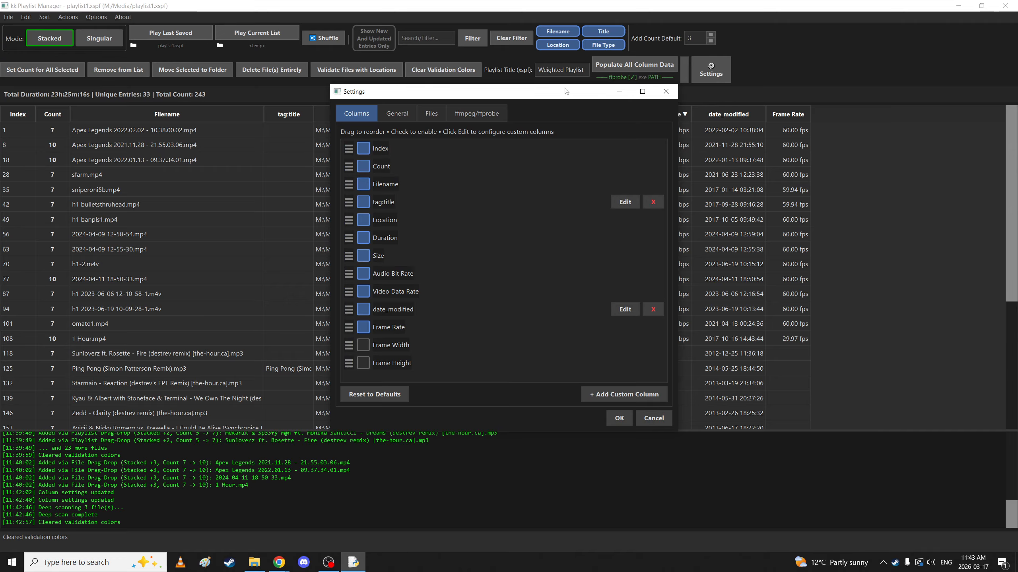
{"action": "left_click", "coordinate": [444, 110]}
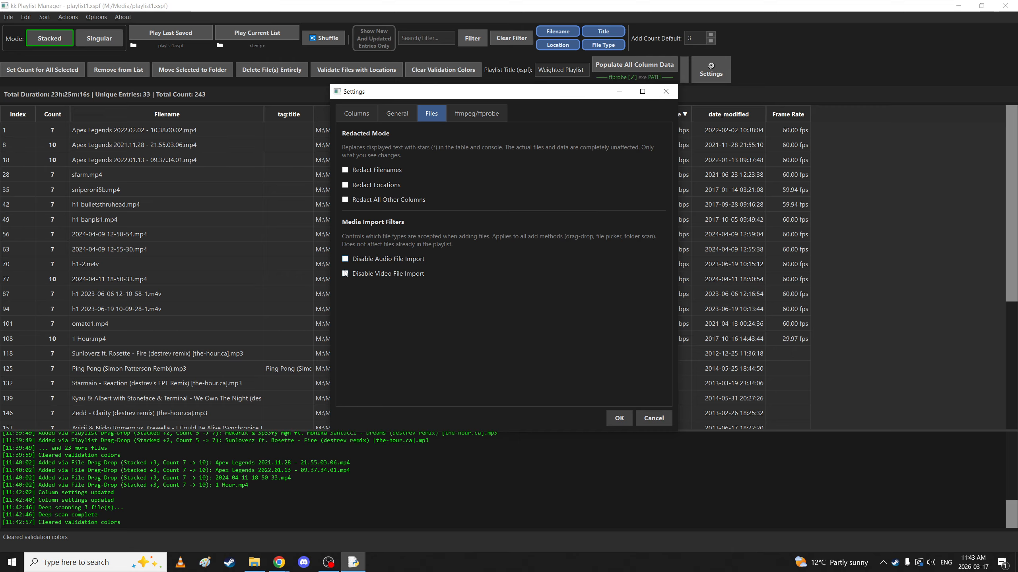
{"action": "left_click", "coordinate": [347, 171]}
{"action": "left_click", "coordinate": [345, 185]}
{"action": "left_click", "coordinate": [617, 419]}
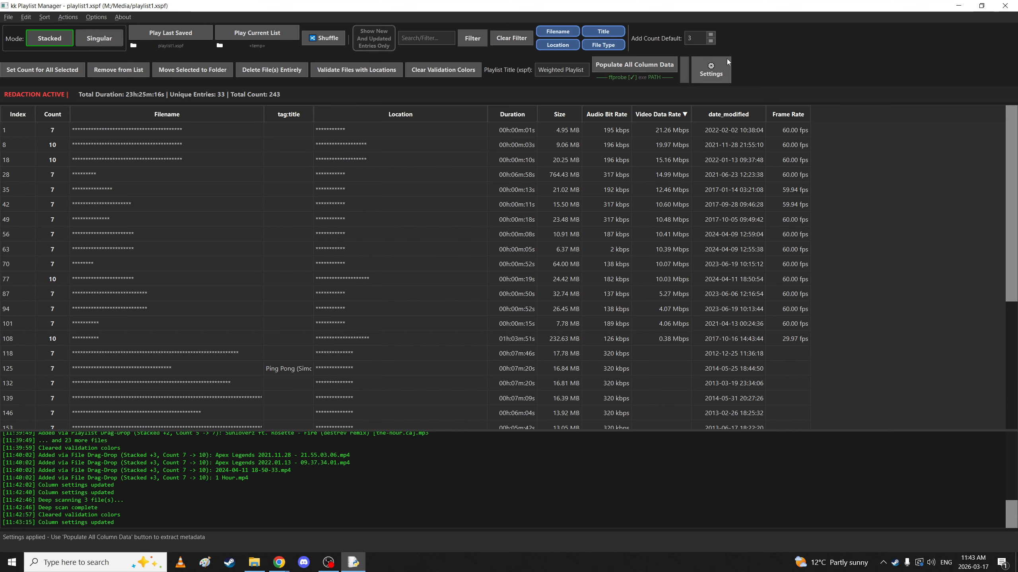
Extend the redaction to all other columns and apply the settings.
{"action": "left_click", "coordinate": [719, 67]}
{"action": "left_click", "coordinate": [434, 113]}
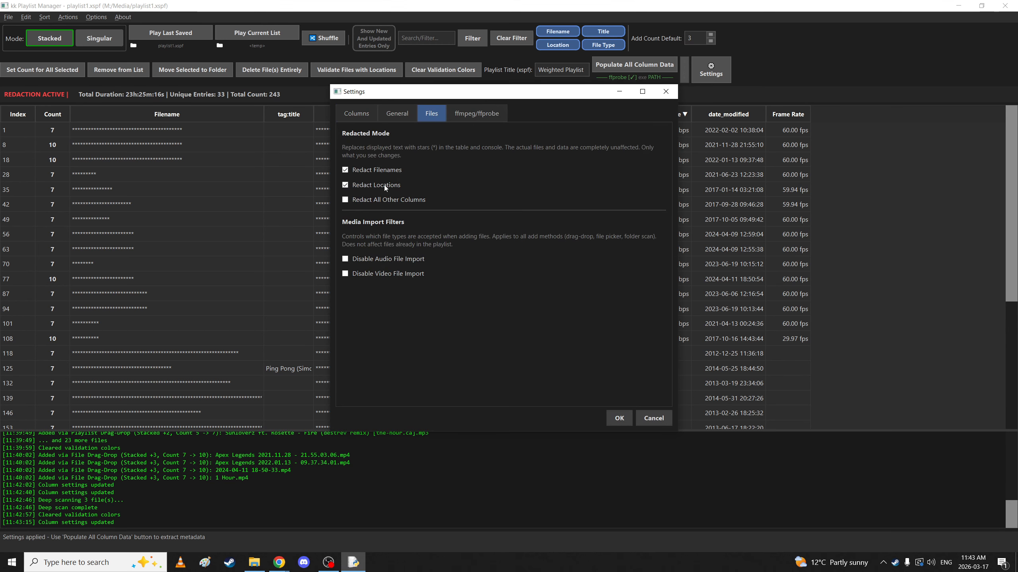
{"action": "left_click", "coordinate": [357, 200]}
{"action": "left_click", "coordinate": [619, 418]}
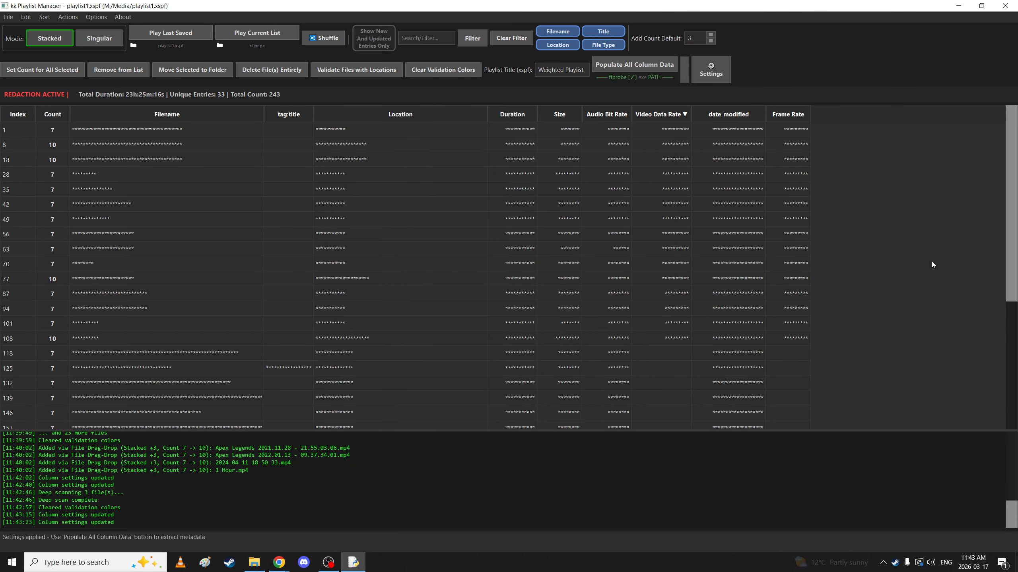
Start a new playlist and confirm clearing the current one.
{"action": "left_click", "coordinate": [8, 17]}
{"action": "left_click", "coordinate": [44, 145]}
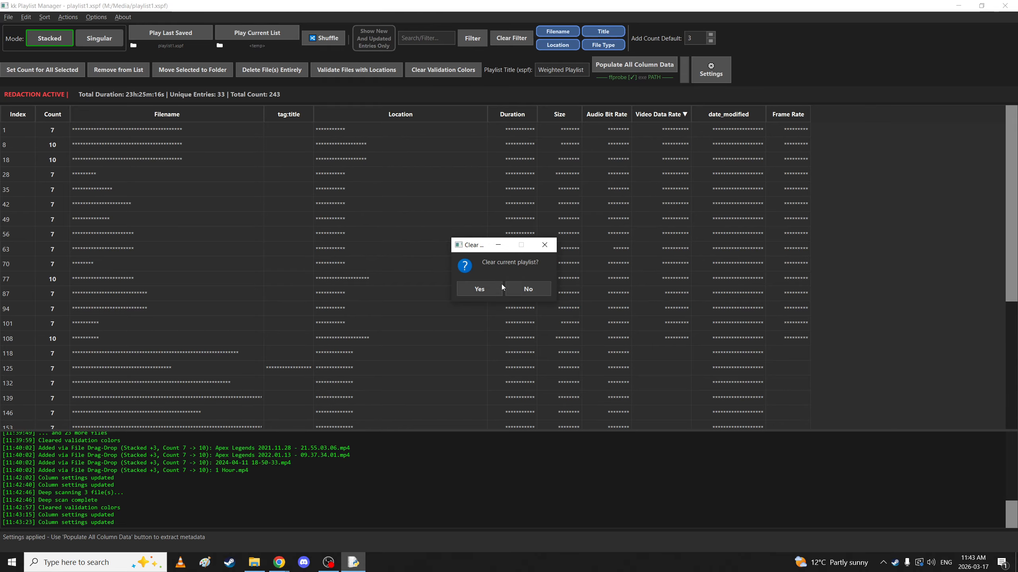
{"action": "left_click", "coordinate": [489, 287]}
Add the entire contents of the M: drive from File Explorer to the empty playlist.
{"action": "left_click", "coordinate": [254, 562]}
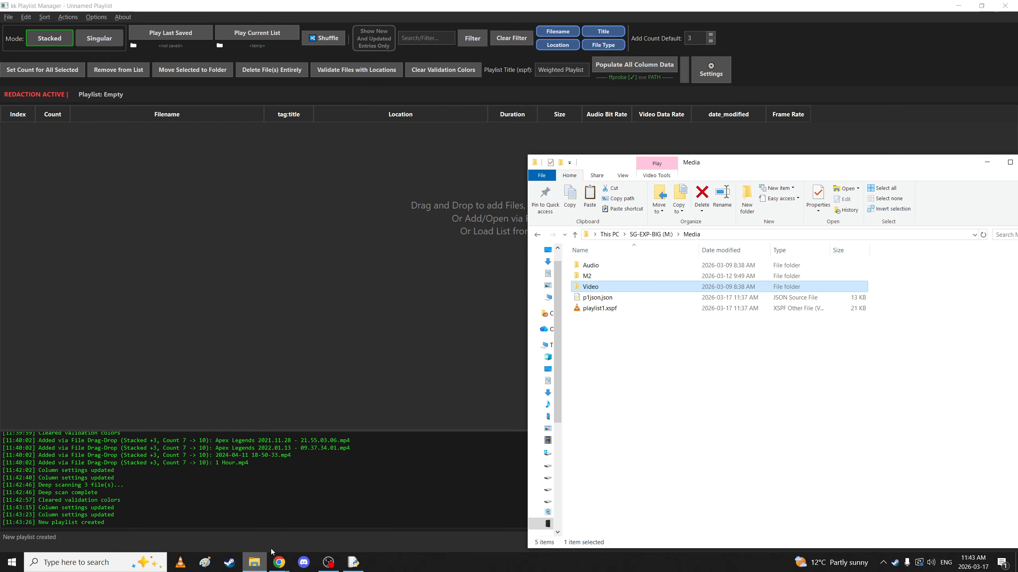
{"action": "left_click", "coordinate": [652, 235]}
{"action": "key", "text": "ctrl+a"}
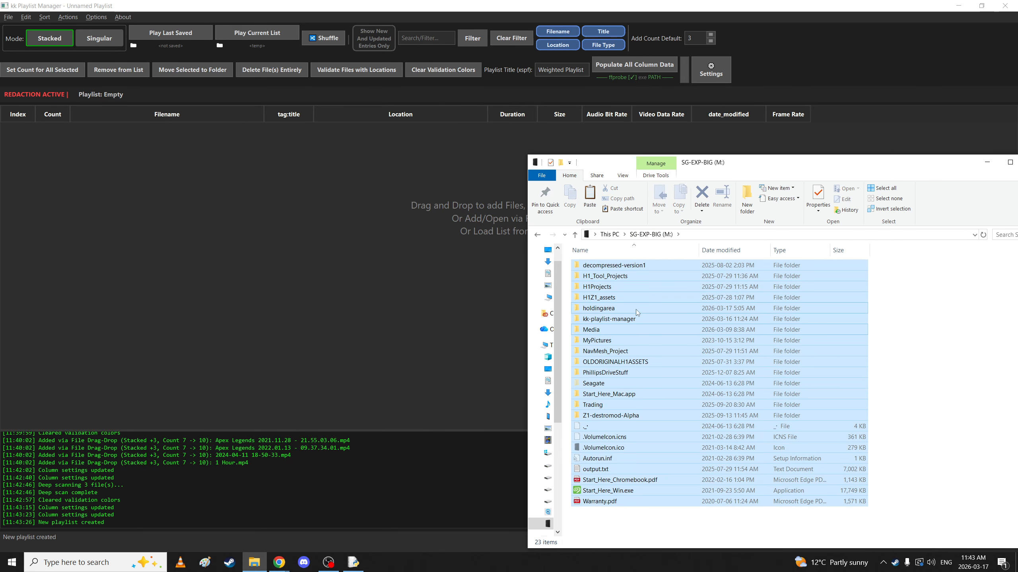
{"action": "left_click_drag", "start_coordinate": [636, 309], "coordinate": [371, 205]}
{"action": "left_click", "coordinate": [424, 9]}
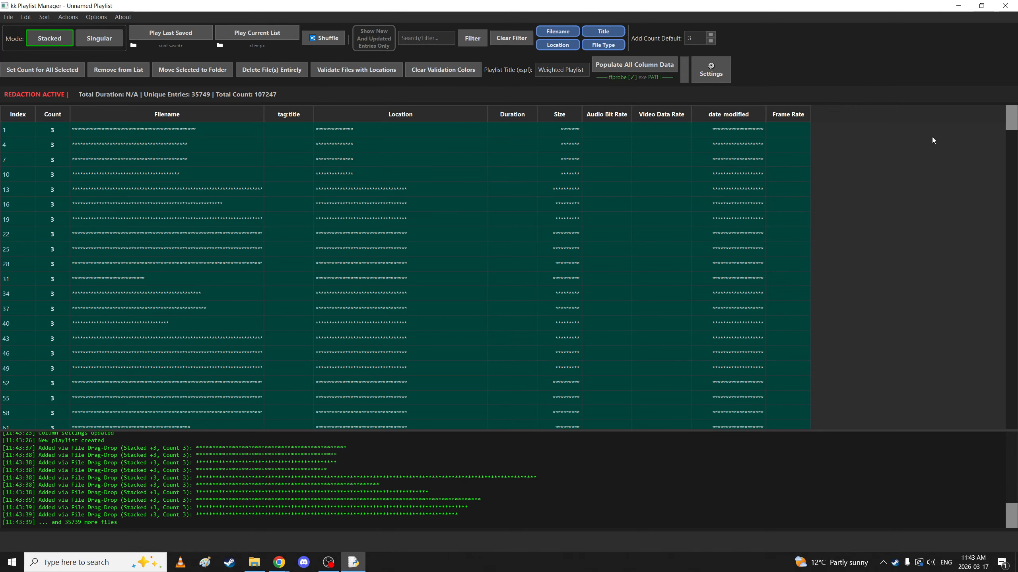
Look through the newly added redacted entries and clear their validation colors.
{"action": "mouse_move", "coordinate": [1011, 119]}
{"action": "left_mouse_down"}
{"action": "mouse_move", "coordinate": [1015, 415]}
{"action": "mouse_move", "coordinate": [1012, 120]}
{"action": "left_mouse_up"}
{"action": "mouse_move", "coordinate": [1011, 114]}
{"action": "left_mouse_down"}
{"action": "mouse_move", "coordinate": [1010, 401]}
{"action": "mouse_move", "coordinate": [1012, 115]}
{"action": "left_mouse_up"}
{"action": "left_click", "coordinate": [448, 71]}
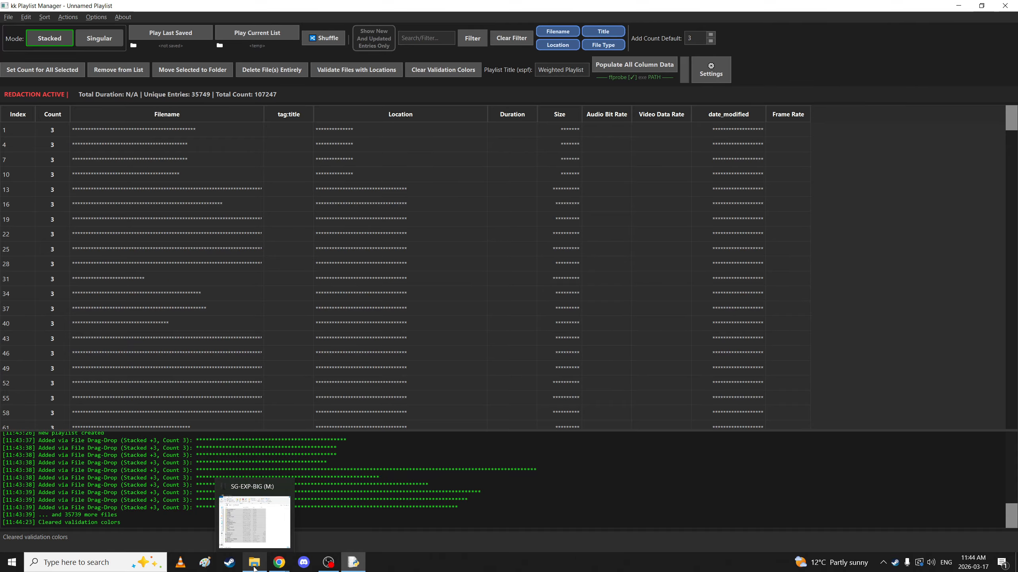
Add the Video folder from M:\Media in File Explorer to the playlist.
{"action": "left_click", "coordinate": [258, 562]}
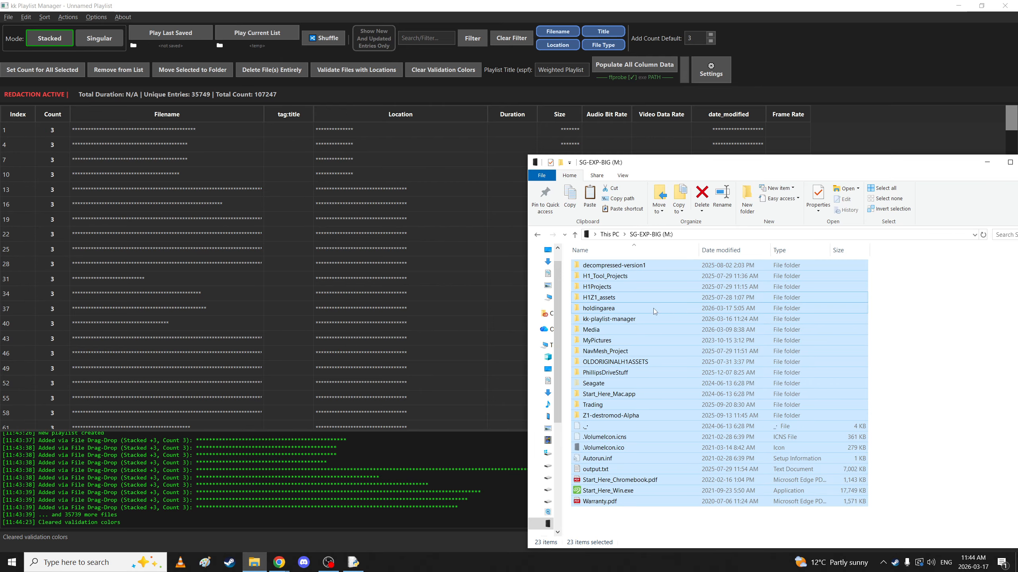
{"action": "double_click", "coordinate": [599, 335]}
{"action": "left_click_drag", "start_coordinate": [590, 286], "coordinate": [311, 201]}
Show only the new and updated entries and return to the full playlist view.
{"action": "left_click", "coordinate": [361, 42]}
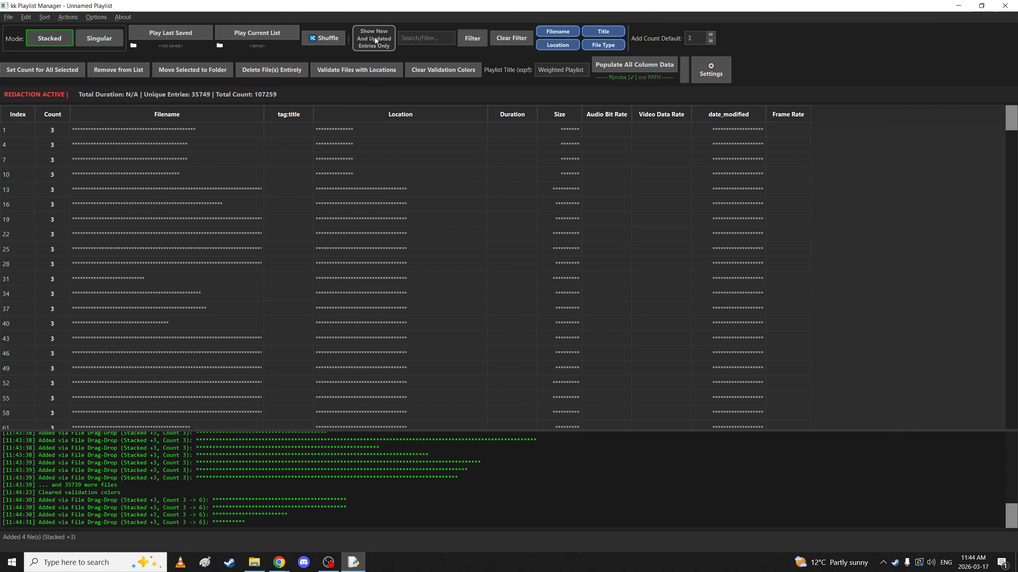
{"action": "left_click", "coordinate": [372, 47]}
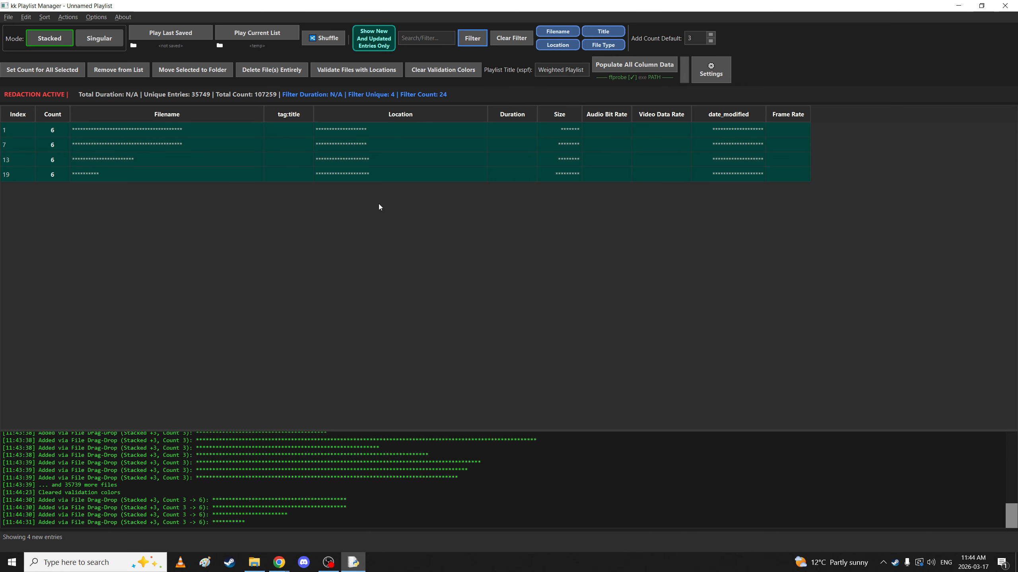
{"action": "left_click", "coordinate": [371, 49]}
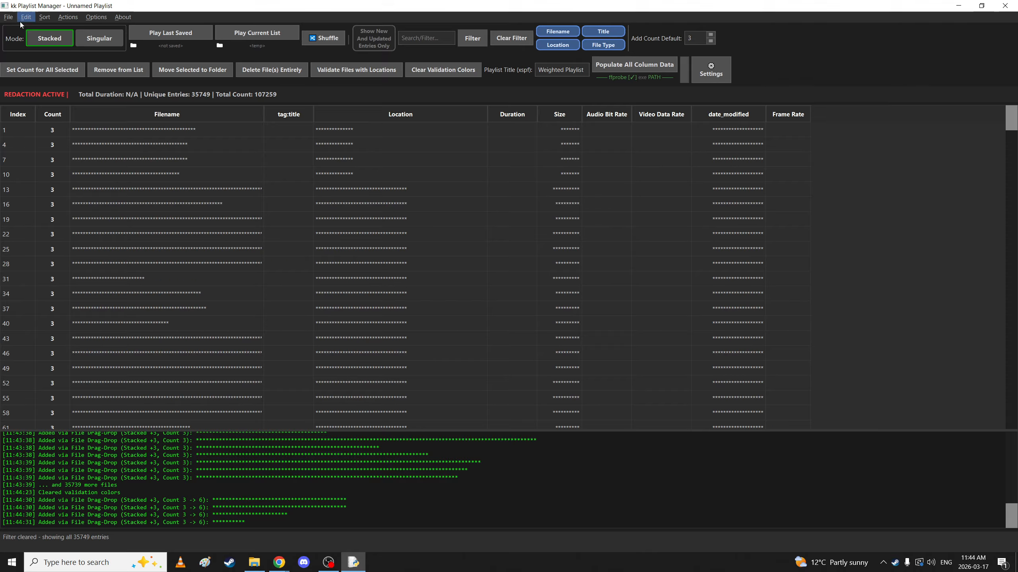
Populate all column data for the playlist in Normal Analyze mode and stop the run partway.
{"action": "left_click", "coordinate": [8, 17]}
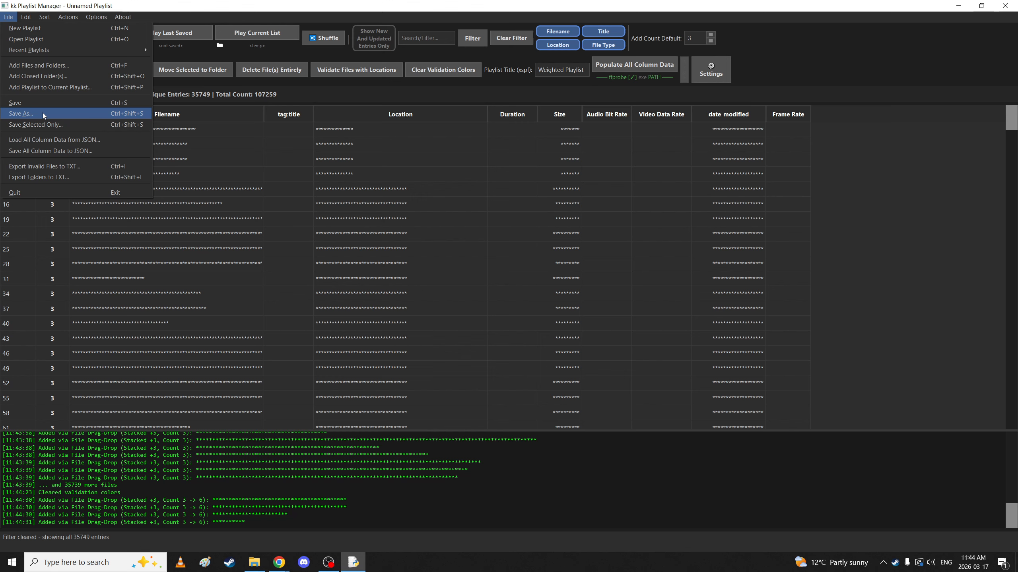
{"action": "left_click", "coordinate": [629, 14]}
{"action": "left_click", "coordinate": [648, 65]}
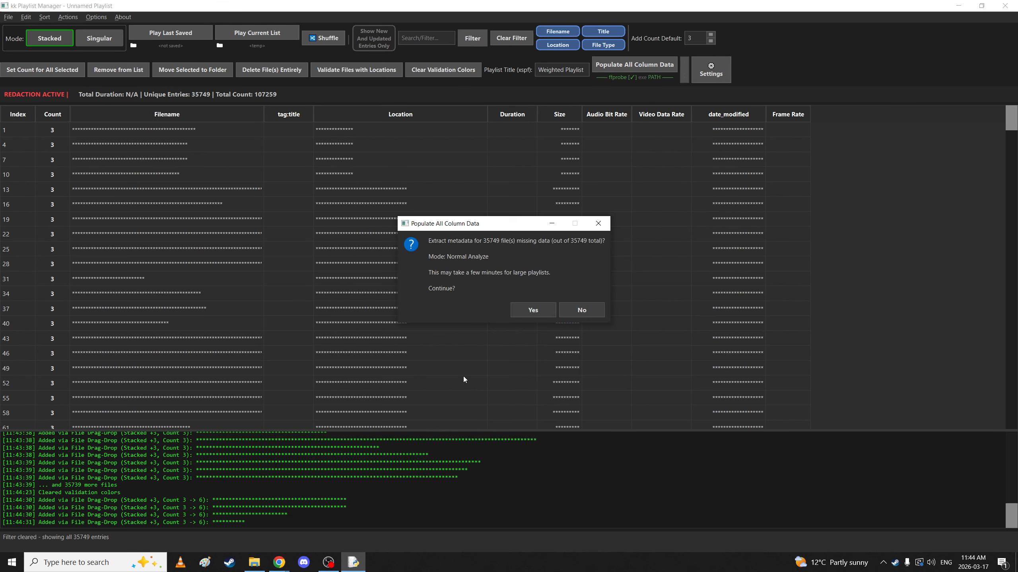
{"action": "left_click", "coordinate": [530, 312]}
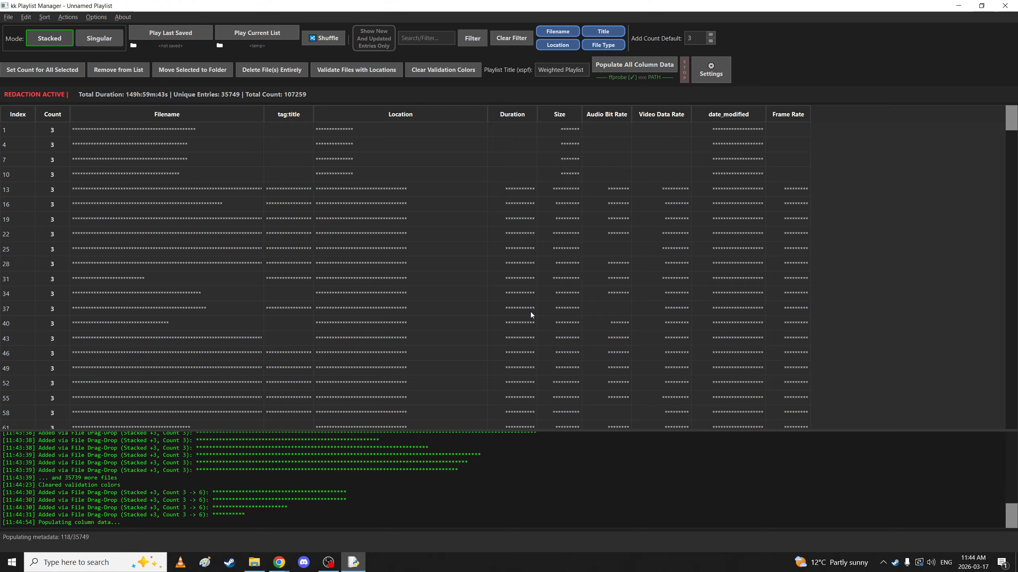
{"action": "left_click", "coordinate": [686, 76]}
Set the ffprobe workers to 8 and apply the settings.
{"action": "left_click", "coordinate": [706, 74]}
{"action": "left_click", "coordinate": [476, 114]}
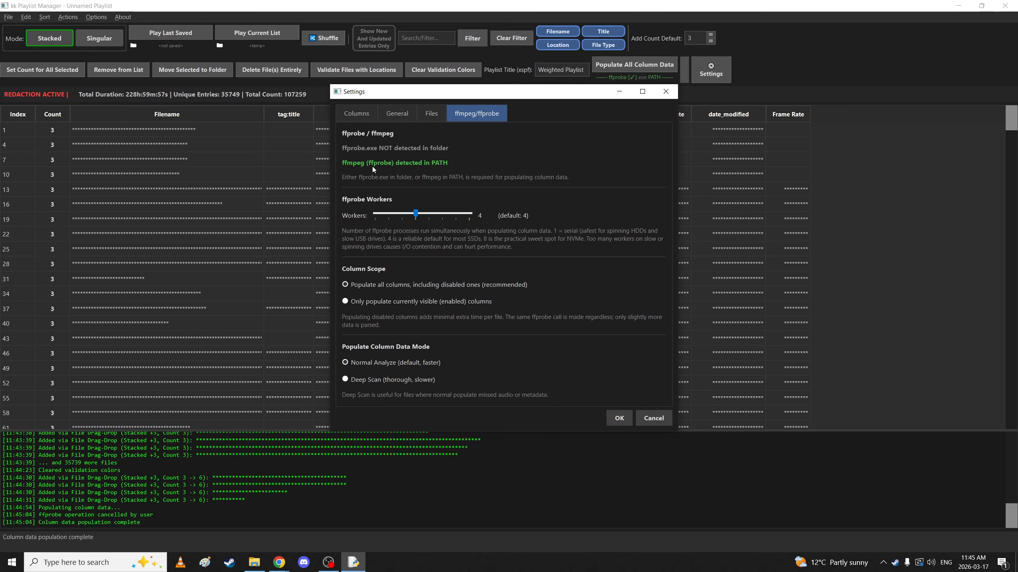
{"action": "left_click_drag", "start_coordinate": [416, 216], "coordinate": [477, 209]}
{"action": "left_click", "coordinate": [619, 418]}
Run Normal Analyze again on the files still missing data and stop it partway.
{"action": "left_click", "coordinate": [637, 66]}
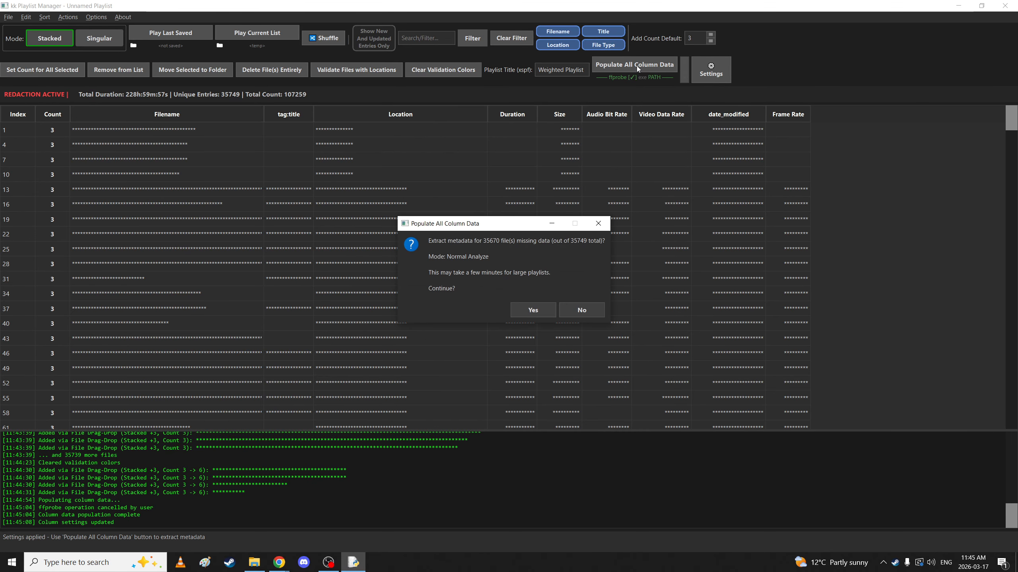
{"action": "left_click", "coordinate": [522, 315]}
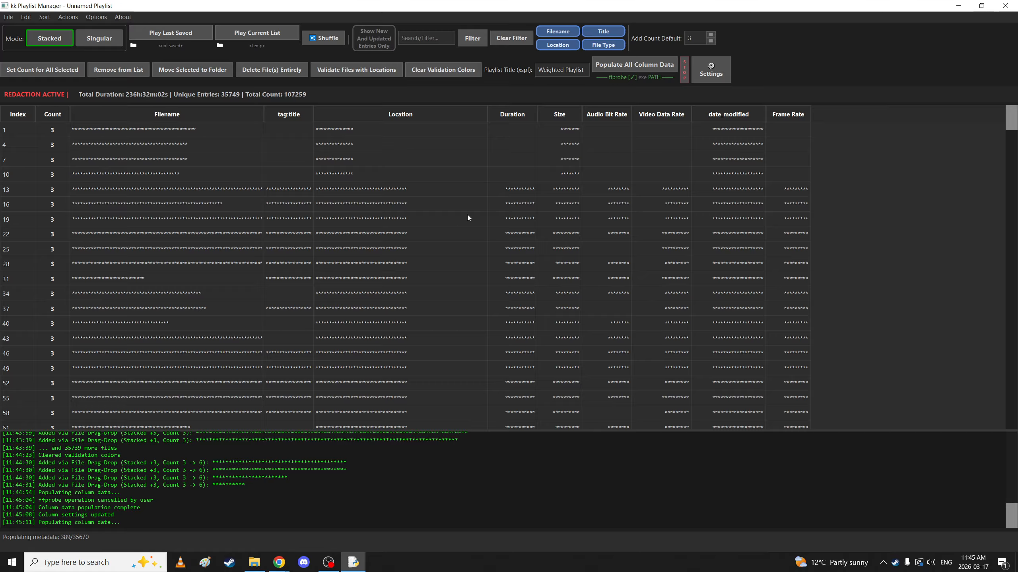
{"action": "left_click", "coordinate": [684, 78]}
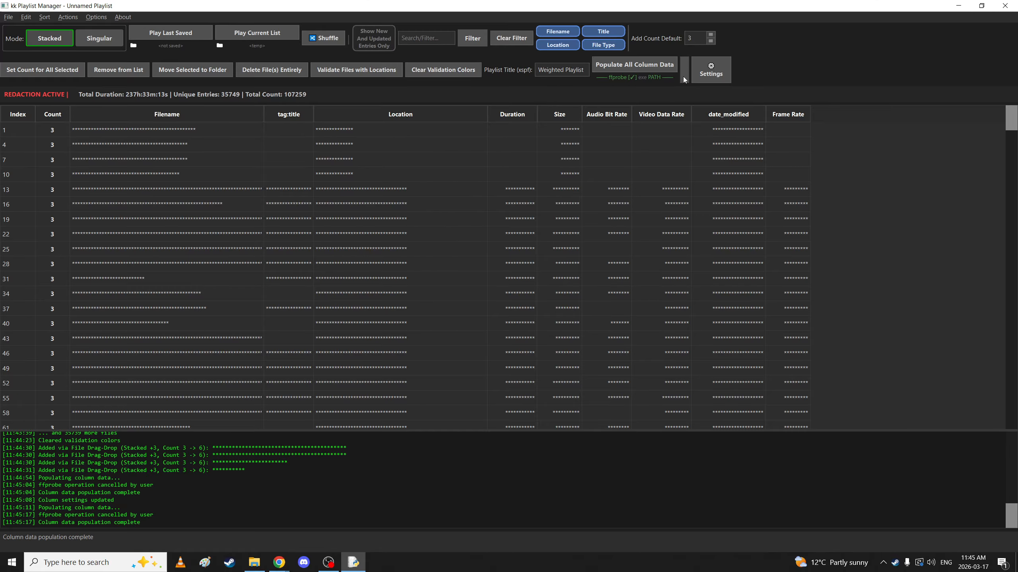
Switch the Populate Column Data mode to Deep Scan and apply the settings.
{"action": "left_click", "coordinate": [708, 74]}
{"action": "left_click", "coordinate": [470, 114]}
{"action": "left_click", "coordinate": [358, 380]}
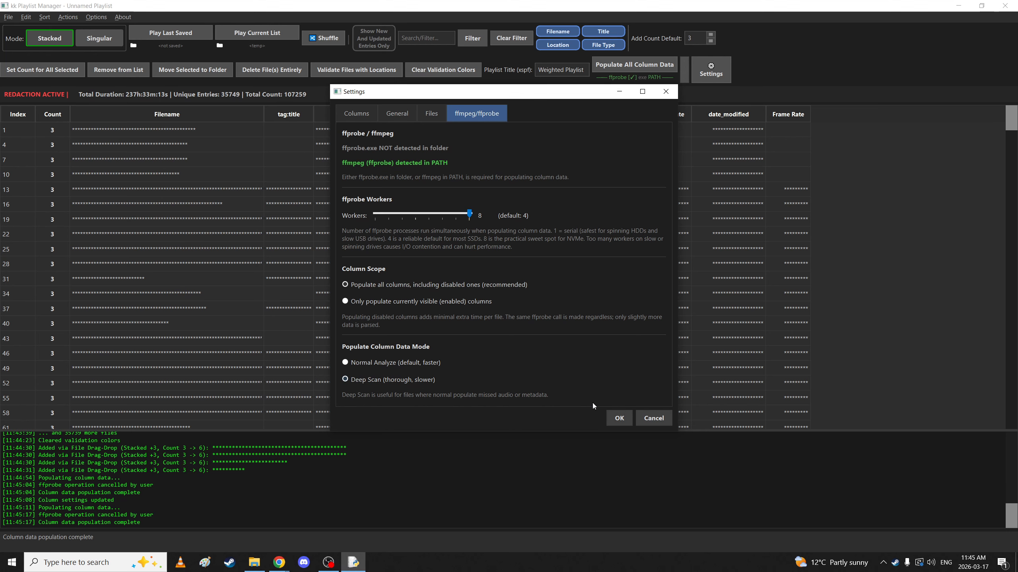
{"action": "left_click", "coordinate": [619, 417]}
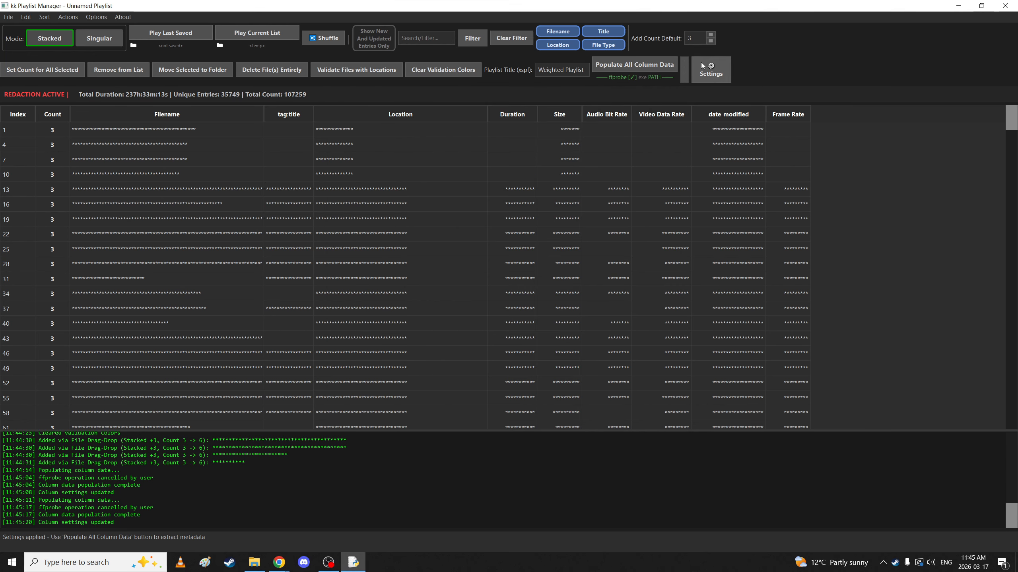
Deep scan the files missing column data, stop the scan partway and decline another run.
{"action": "left_click", "coordinate": [627, 64]}
{"action": "left_click", "coordinate": [545, 309]}
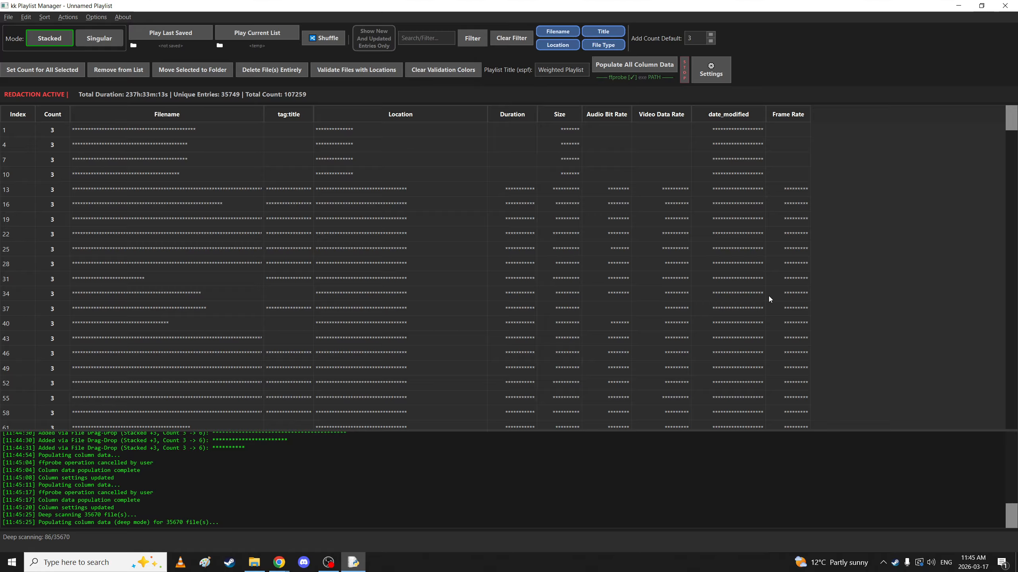
{"action": "left_click", "coordinate": [684, 80]}
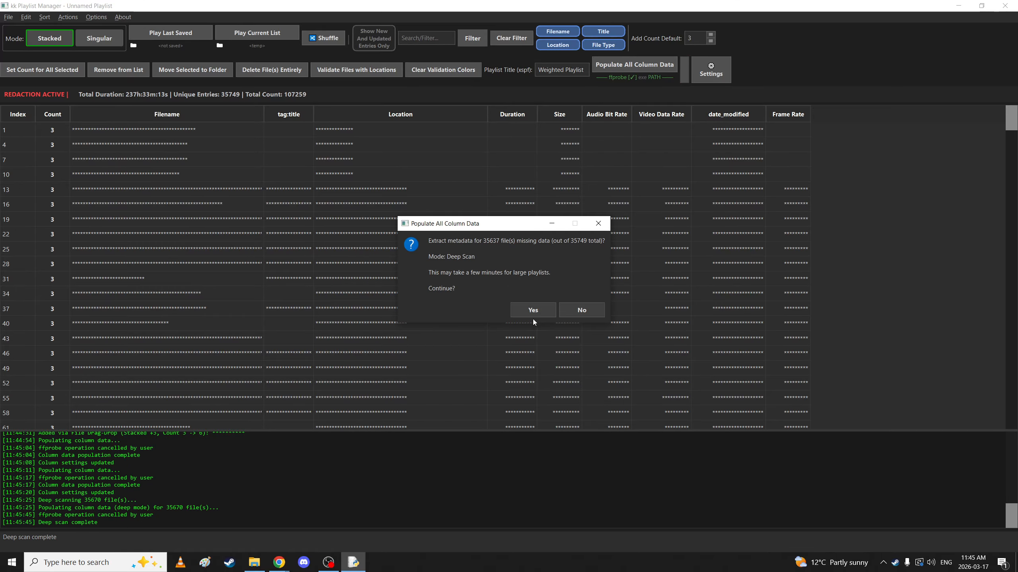
{"action": "left_click", "coordinate": [559, 312]}
Review the column data population modes in the ffmpeg/ffprobe settings and leave without changes.
{"action": "left_click", "coordinate": [711, 69]}
{"action": "left_click", "coordinate": [476, 113]}
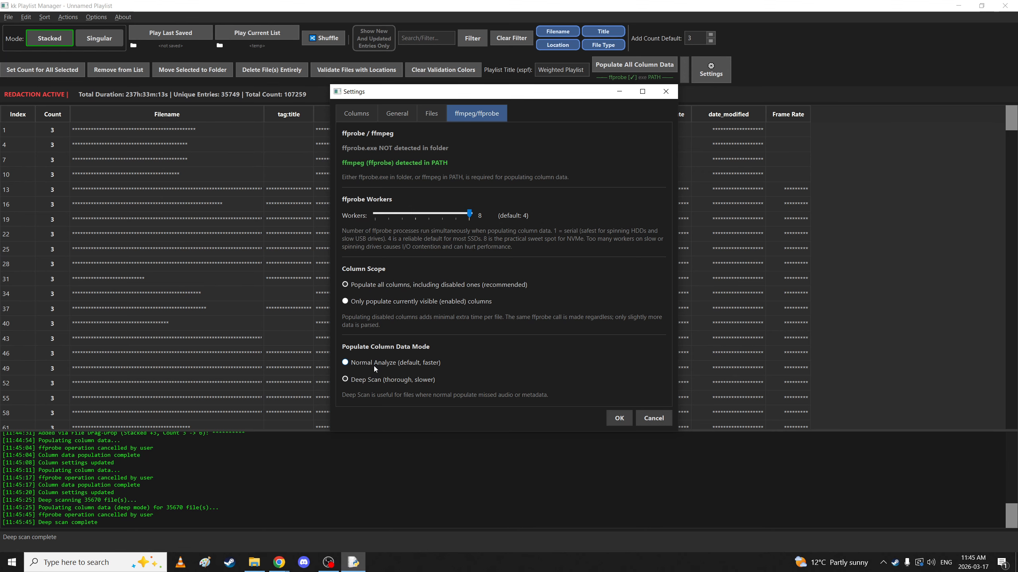
{"action": "left_click", "coordinate": [654, 418]}
Select the entries from index 28 to 43 and look at the scan actions available for selected files.
{"action": "left_click_drag", "start_coordinate": [337, 264], "coordinate": [335, 332]}
{"action": "right_click", "coordinate": [336, 332]}
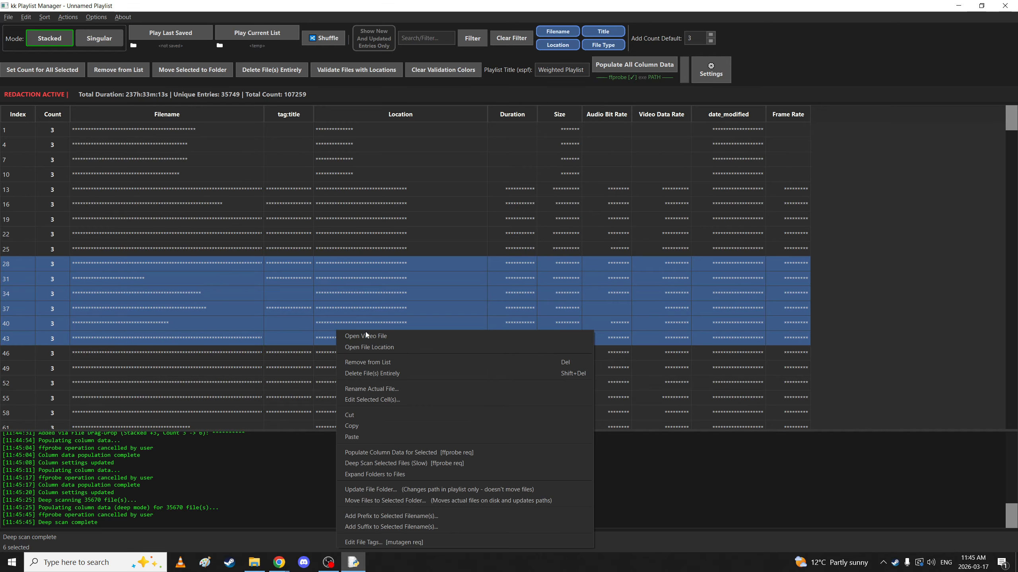
{"action": "left_click", "coordinate": [297, 251]}
{"action": "left_click", "coordinate": [42, 36]}
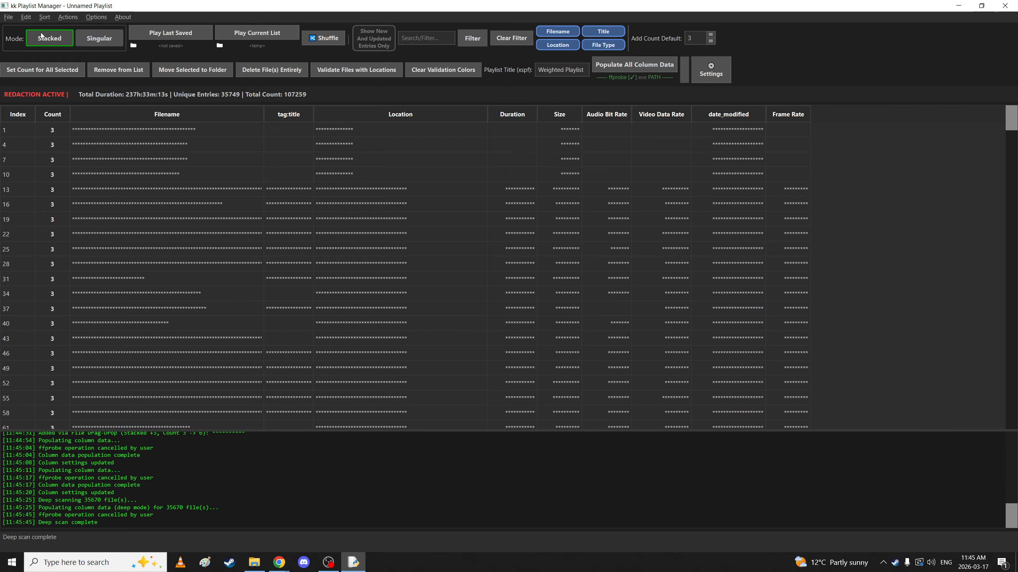
Save all column data to a JSON file named p2json in the M:\Media folder.
{"action": "left_click", "coordinate": [7, 18]}
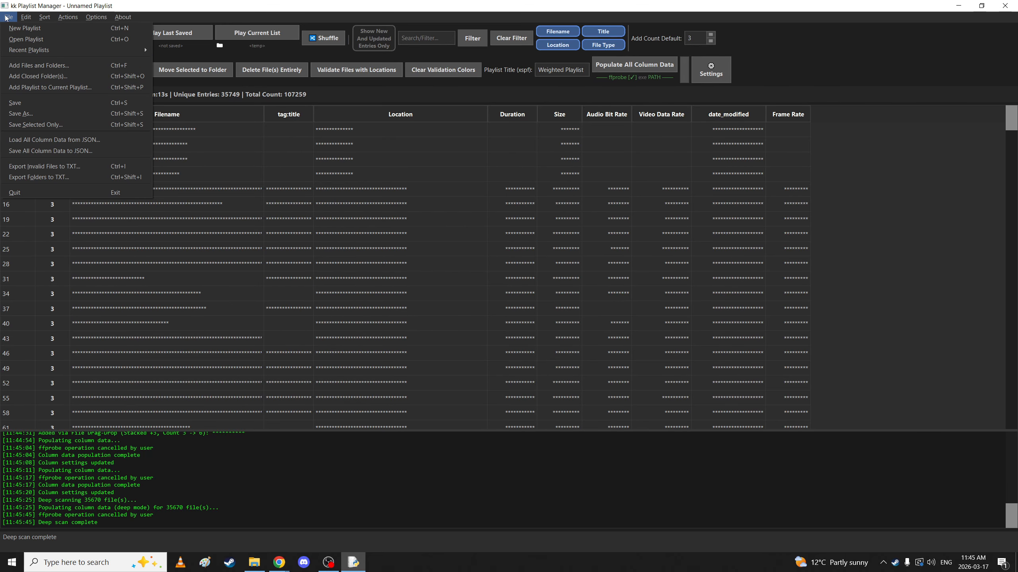
{"action": "left_click", "coordinate": [27, 149]}
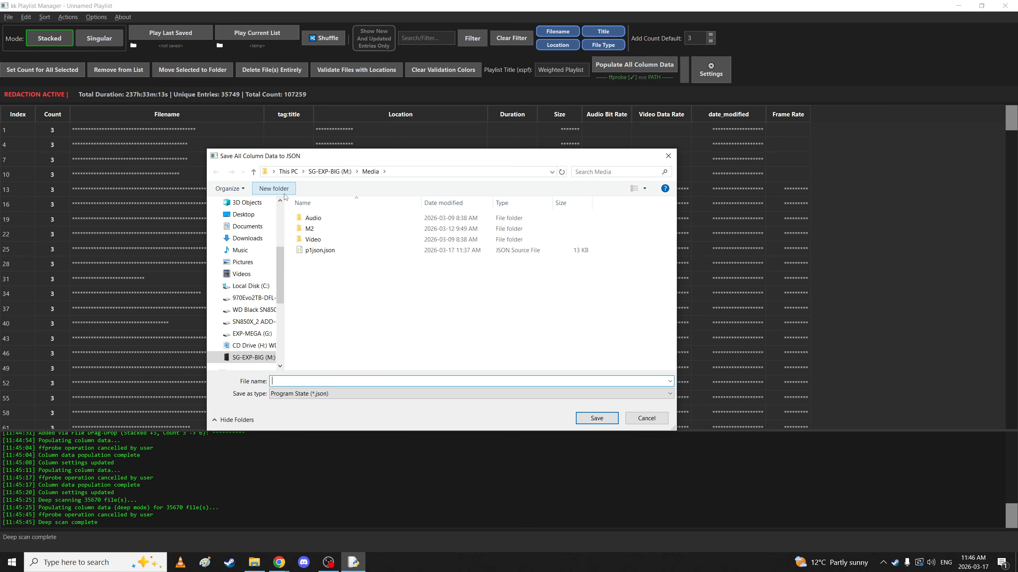
{"action": "type", "text": "p2json"}
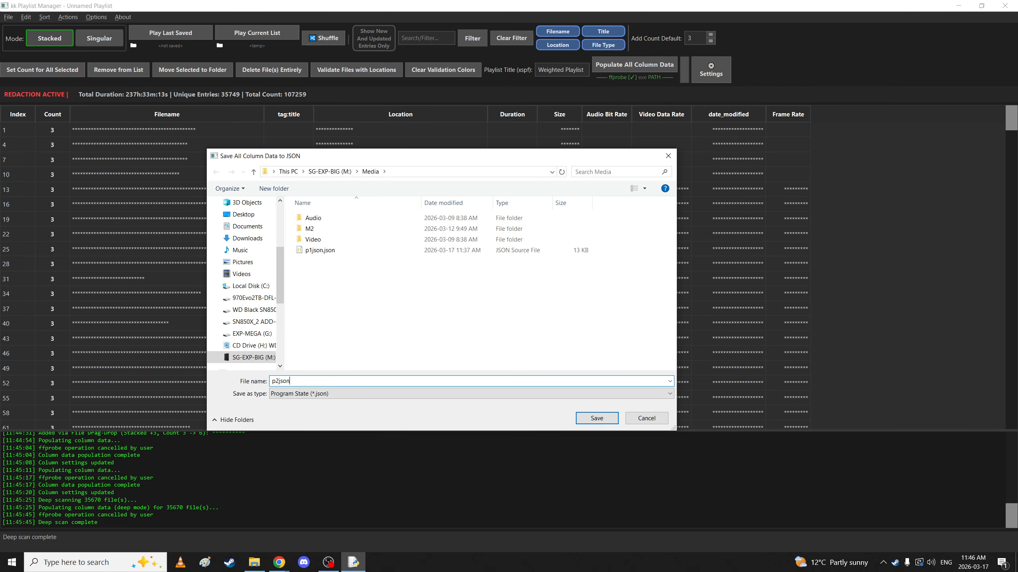
{"action": "key", "text": "Return"}
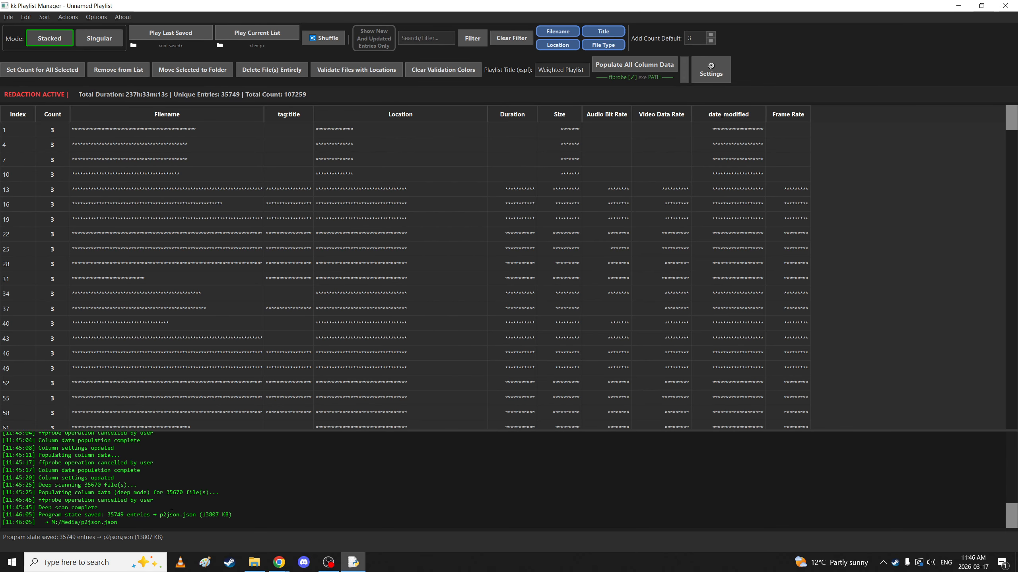
Save the playlist in XSPF format as playlist2 in the M:\Media folder and dismiss the success message.
{"action": "mouse_move", "coordinate": [1010, 121]}
{"action": "left_mouse_down"}
{"action": "mouse_move", "coordinate": [1002, 437]}
{"action": "mouse_move", "coordinate": [1010, 121]}
{"action": "left_mouse_up"}
{"action": "left_click", "coordinate": [8, 17]}
{"action": "left_click", "coordinate": [44, 115]}
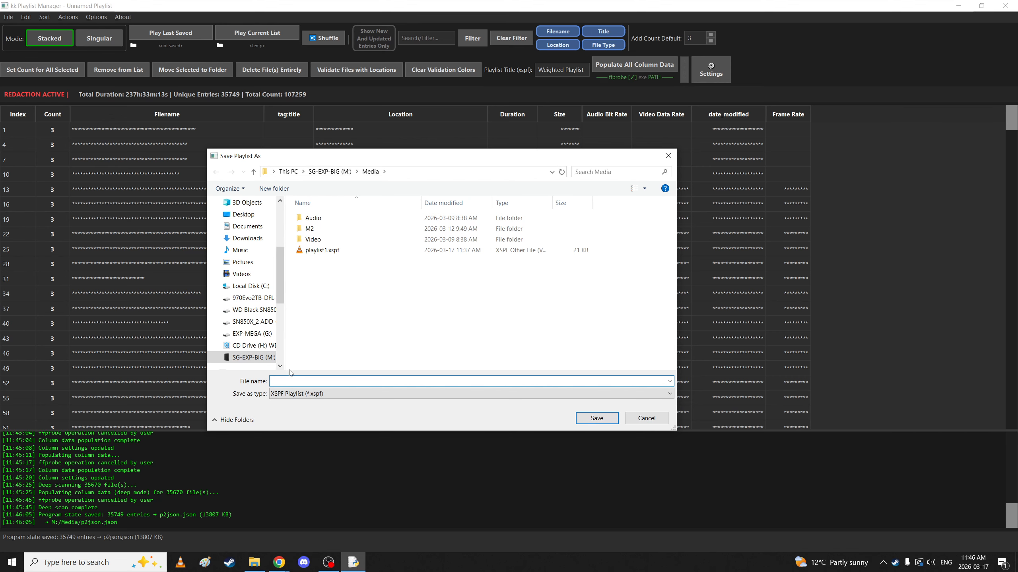
{"action": "type", "text": "playliust"}
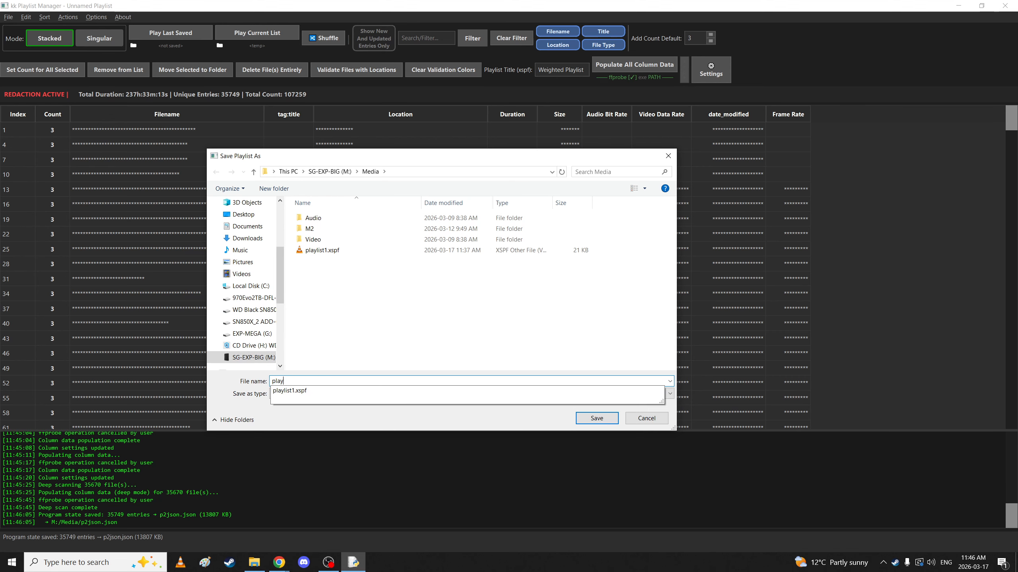
{"action": "key", "text": "BackSpace"}
{"action": "key", "text": "BackSpace"}
{"action": "key", "text": "BackSpace"}
{"action": "type", "text": "st2"}
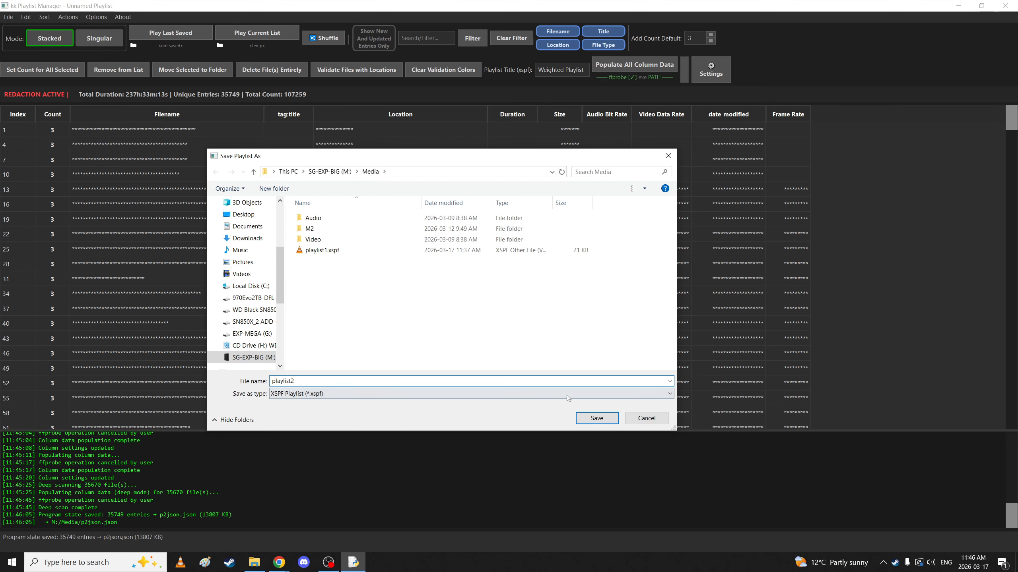
{"action": "left_click", "coordinate": [588, 417]}
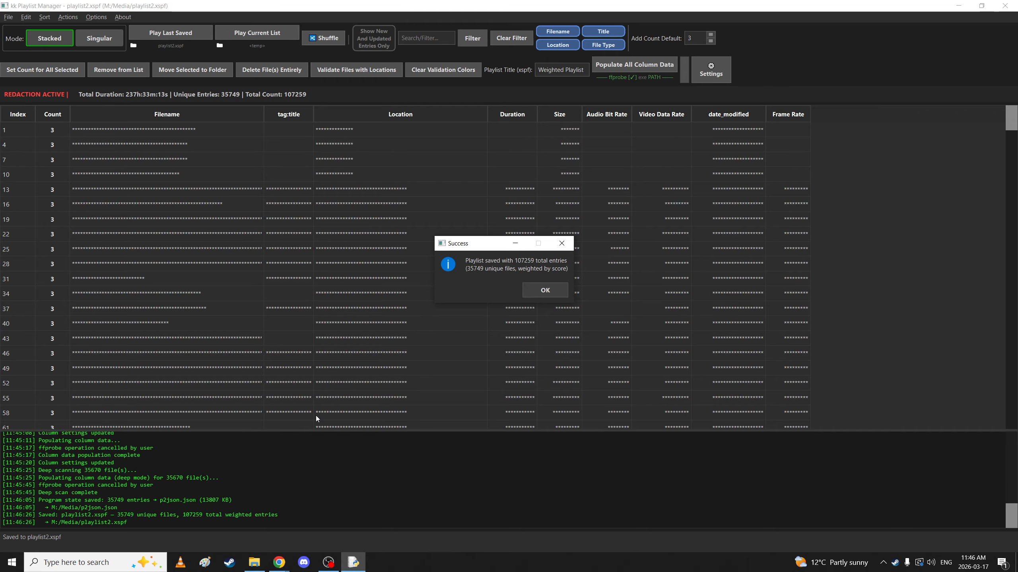
{"action": "left_click", "coordinate": [545, 290]}
Add all files from p2json.json in File Explorer to the playlist with their original counts and clear the filter.
{"action": "left_click", "coordinate": [254, 562]}
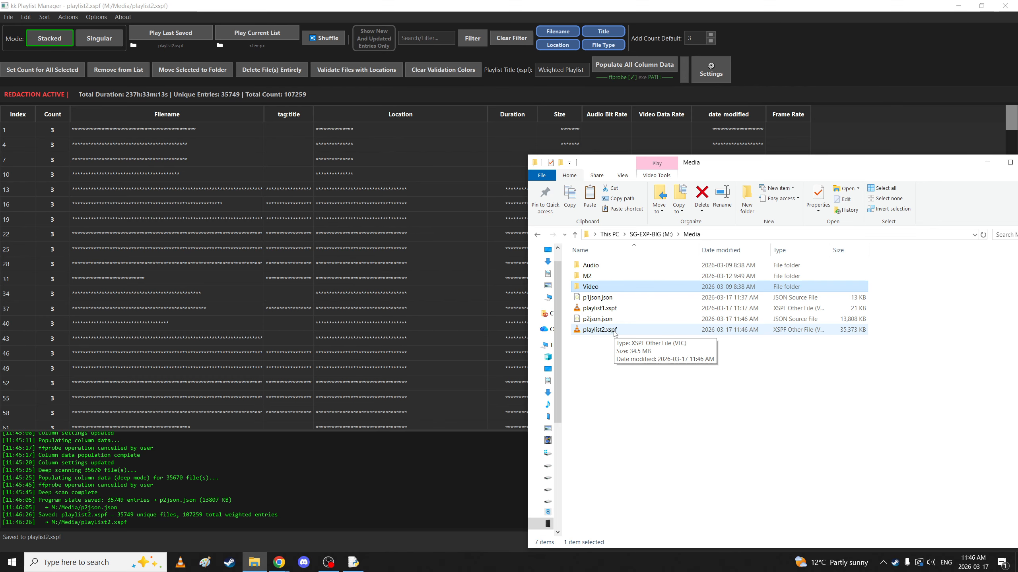
{"action": "left_click_drag", "start_coordinate": [597, 320], "coordinate": [399, 38]}
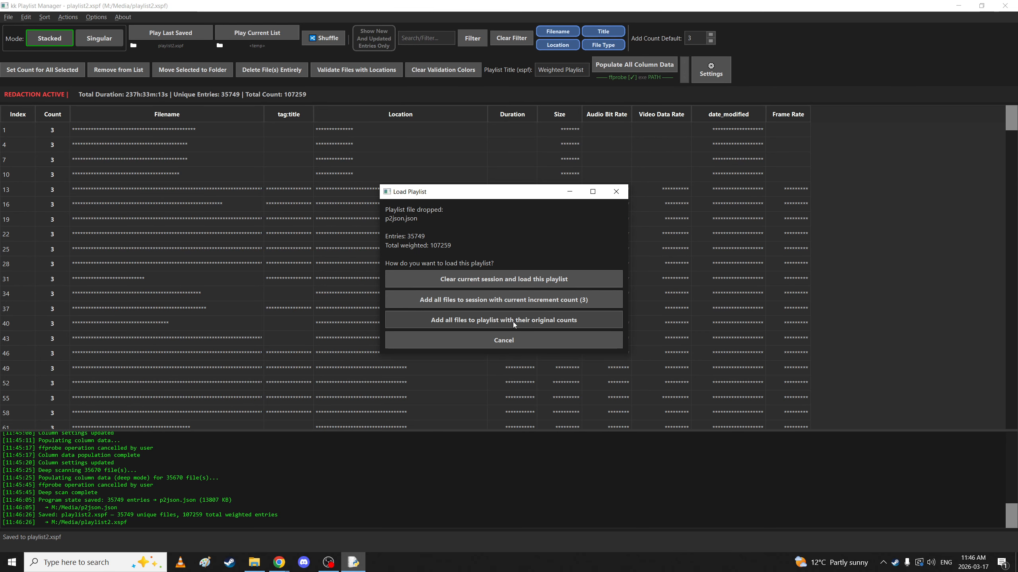
{"action": "left_click", "coordinate": [513, 323]}
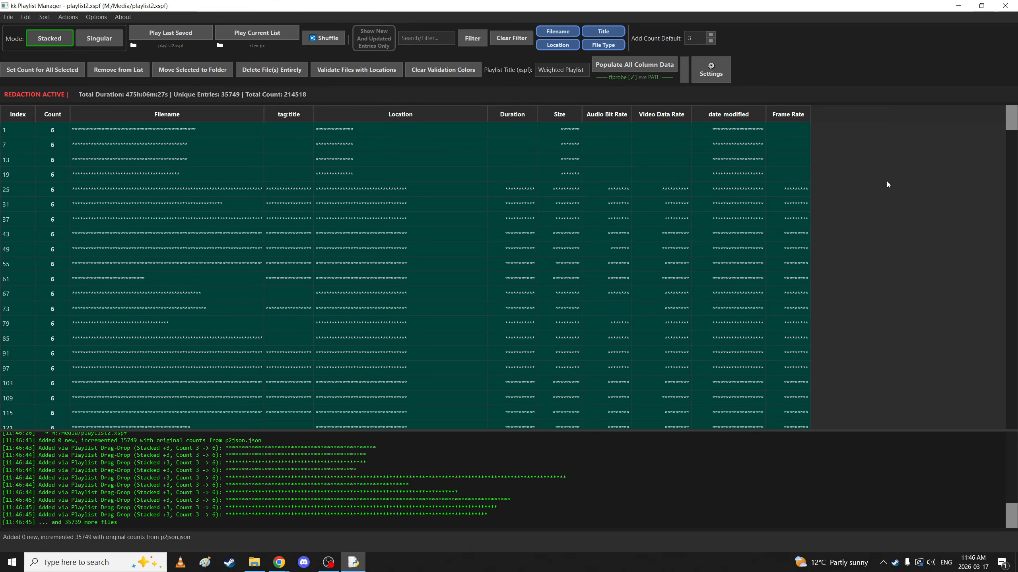
{"action": "mouse_move", "coordinate": [1009, 124]}
{"action": "left_mouse_down"}
{"action": "mouse_move", "coordinate": [1007, 349]}
{"action": "mouse_move", "coordinate": [1008, 112]}
{"action": "left_mouse_up"}
{"action": "left_click", "coordinate": [529, 36]}
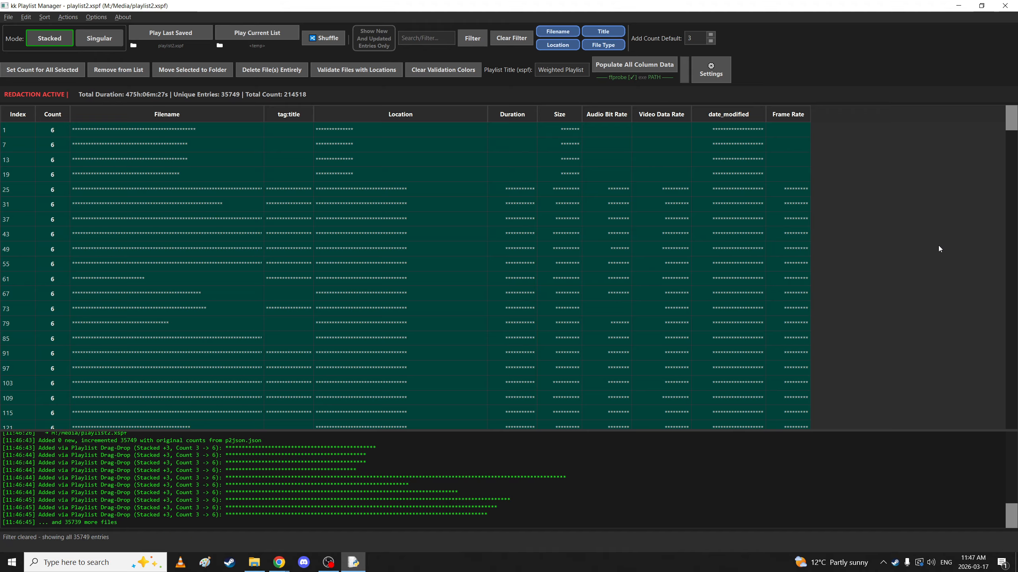